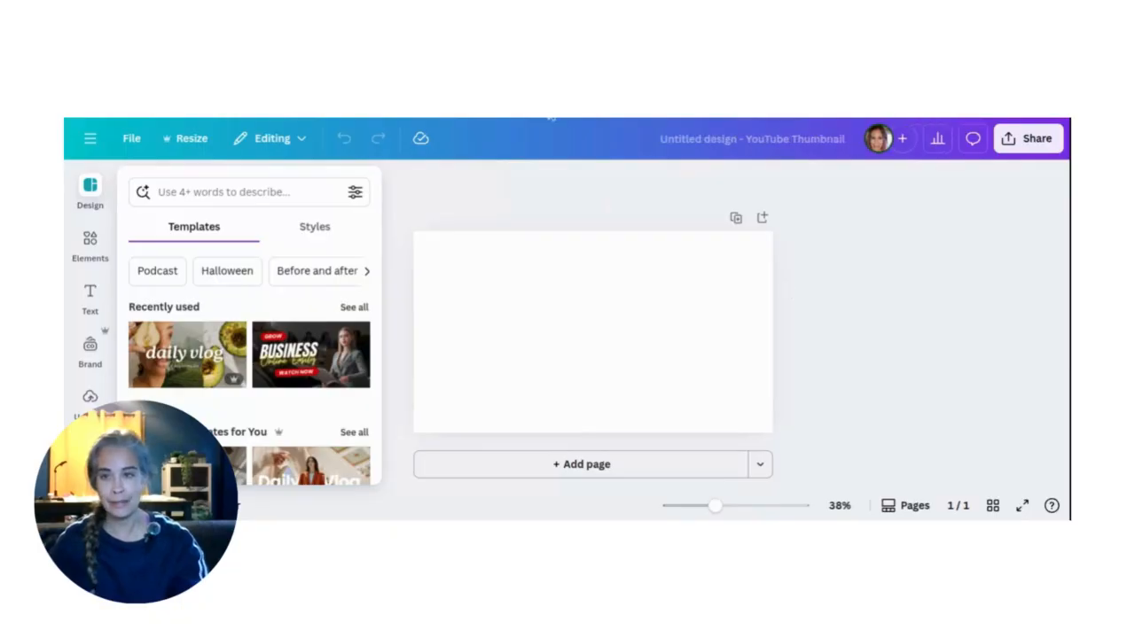
# Place the uploaded photo of the woman with crossed arms on the blank thumbnail page.
pyautogui.click(578, 330)
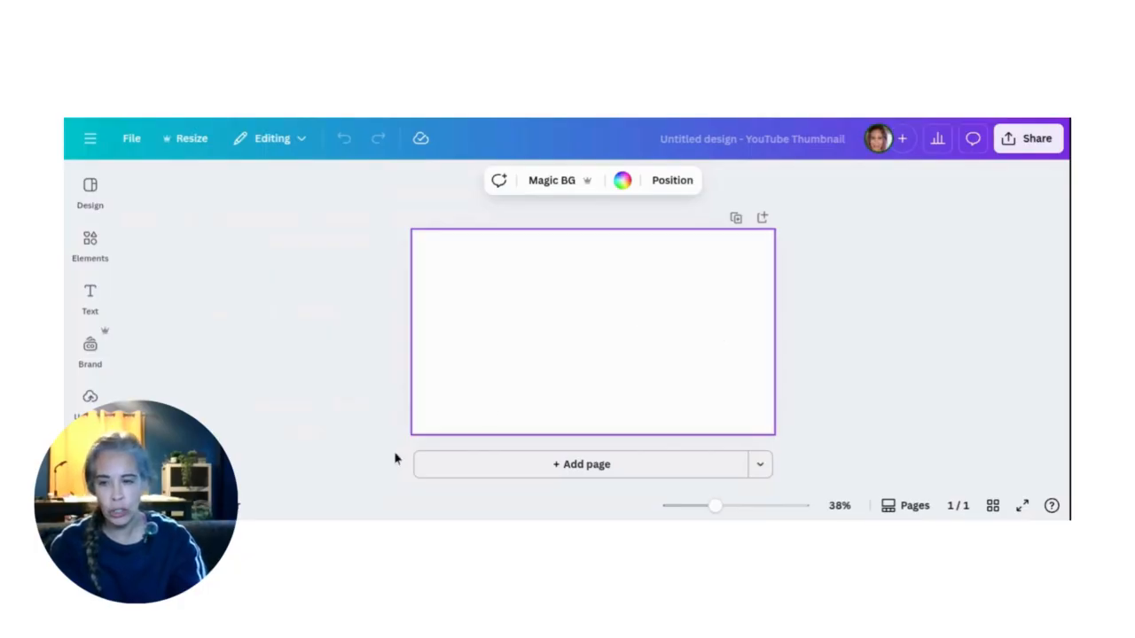
pyautogui.click(92, 398)
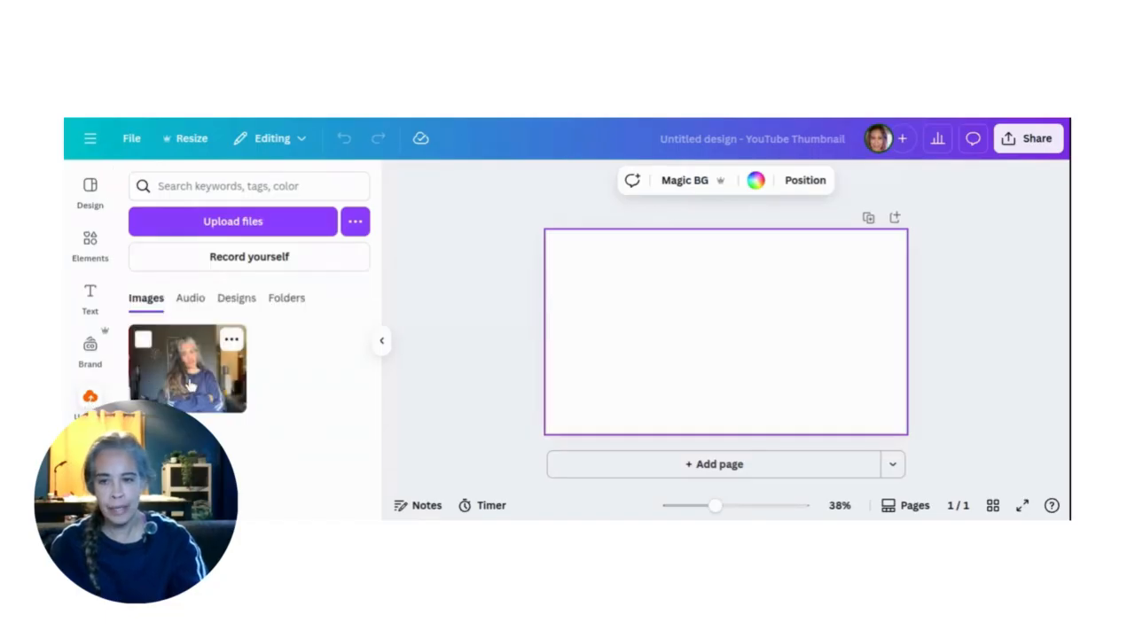
pyautogui.click(189, 388)
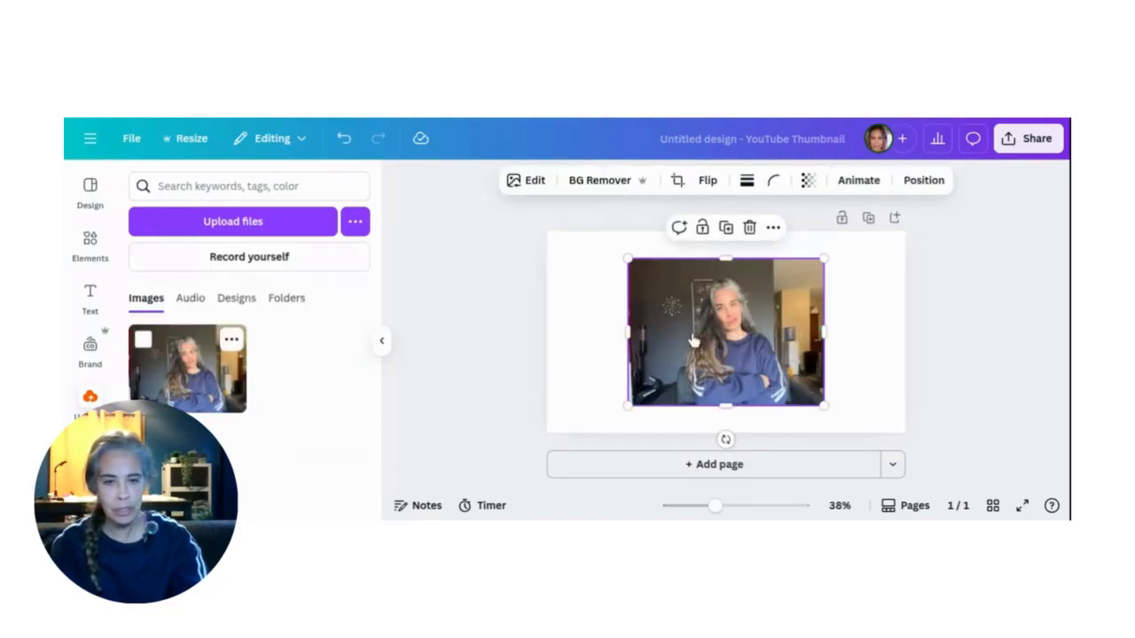
# Set the placed photo as the page background.
pyautogui.click(773, 228)
pyautogui.scroll(-1, 867, 393)
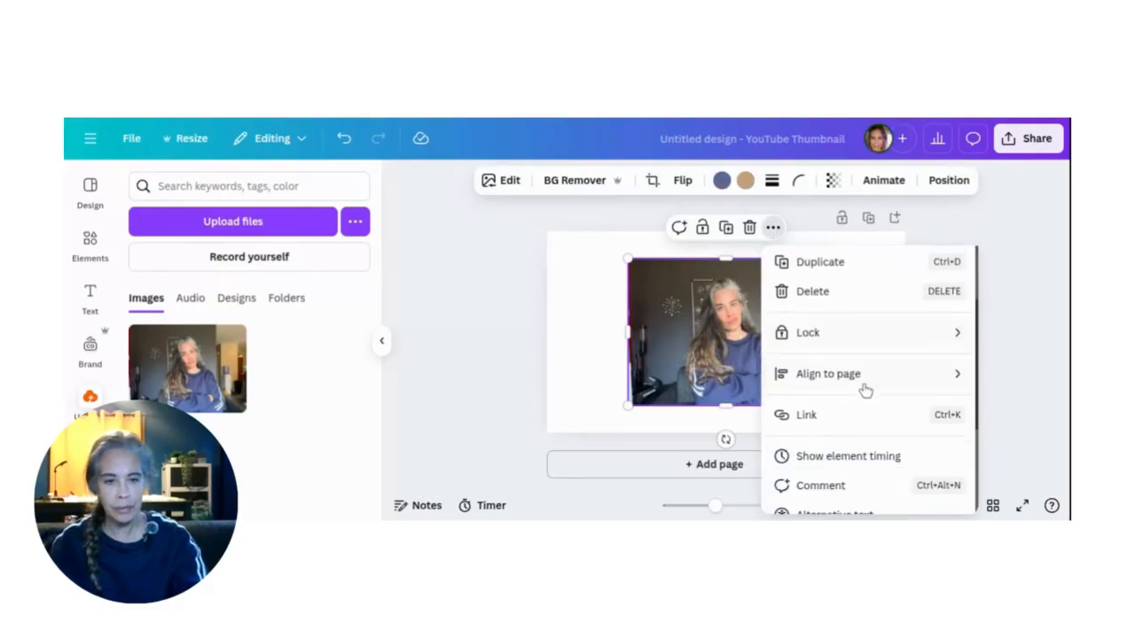
pyautogui.scroll(-1, 842, 470)
pyautogui.scroll(-1, 843, 474)
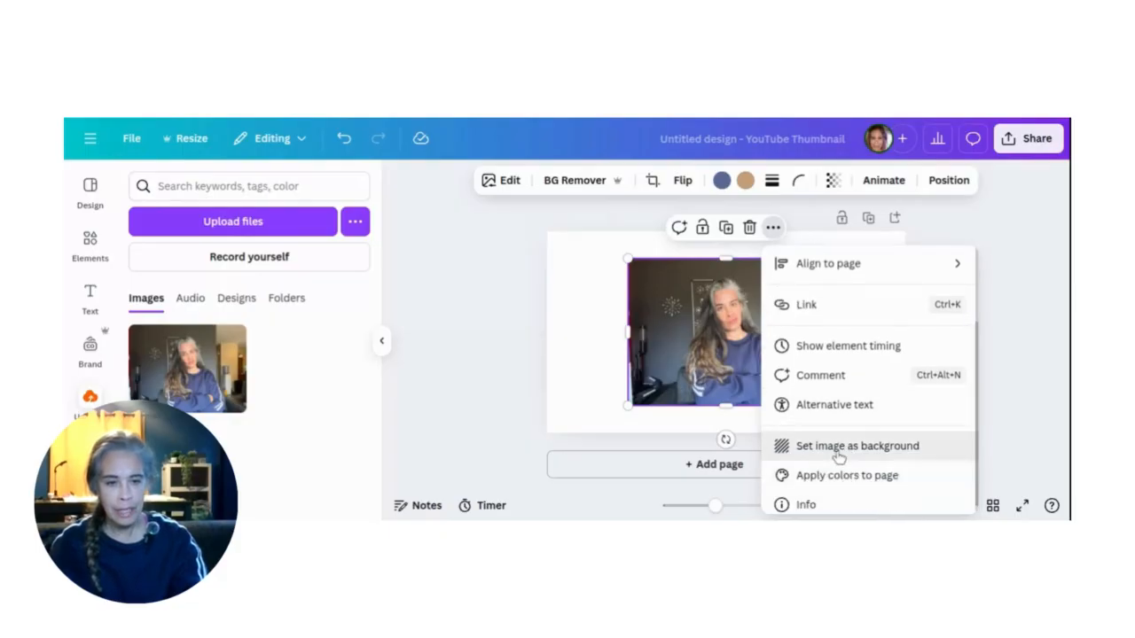
pyautogui.click(836, 453)
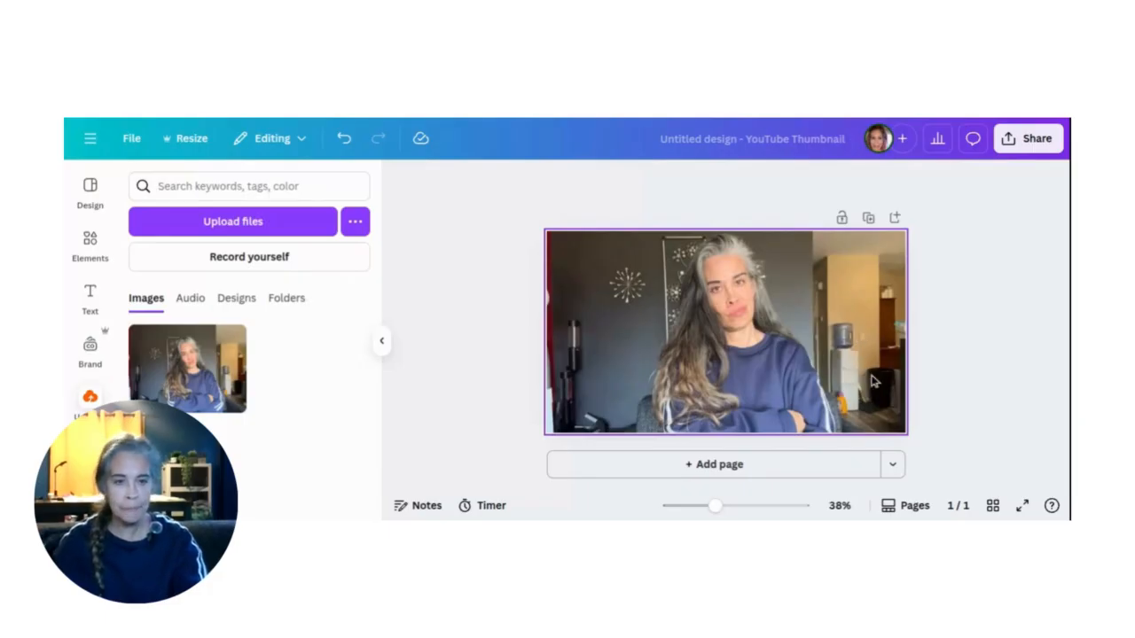
# Erase the water cooler, bin and surrounding clutter in the photo's hallway area using Magic Eraser with brush size 40.
pyautogui.click(853, 331)
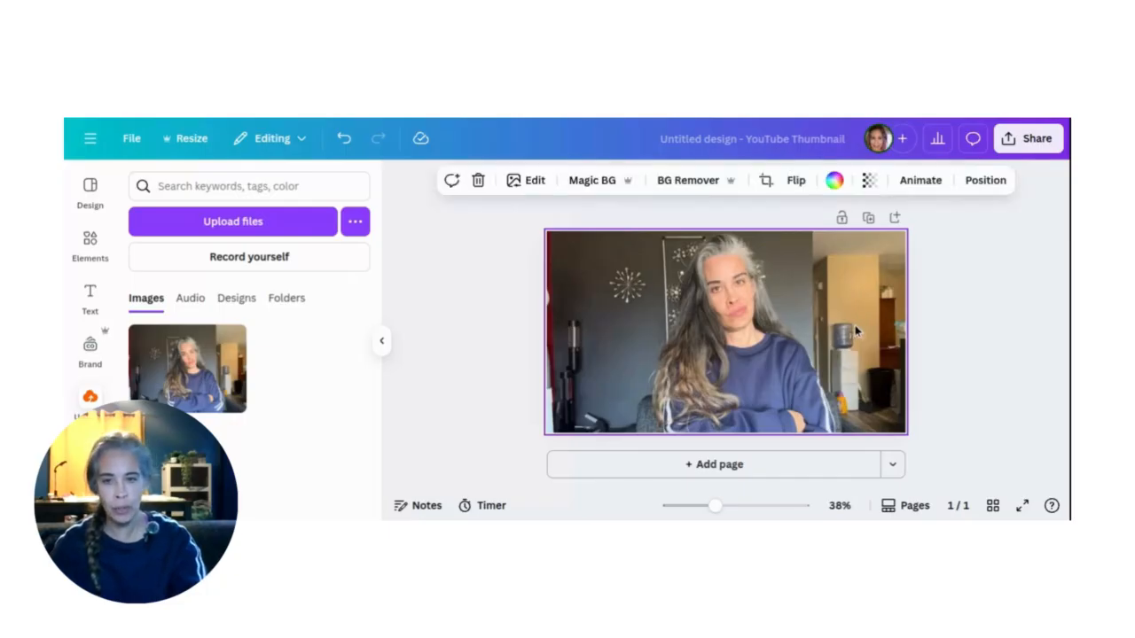
pyautogui.click(383, 344)
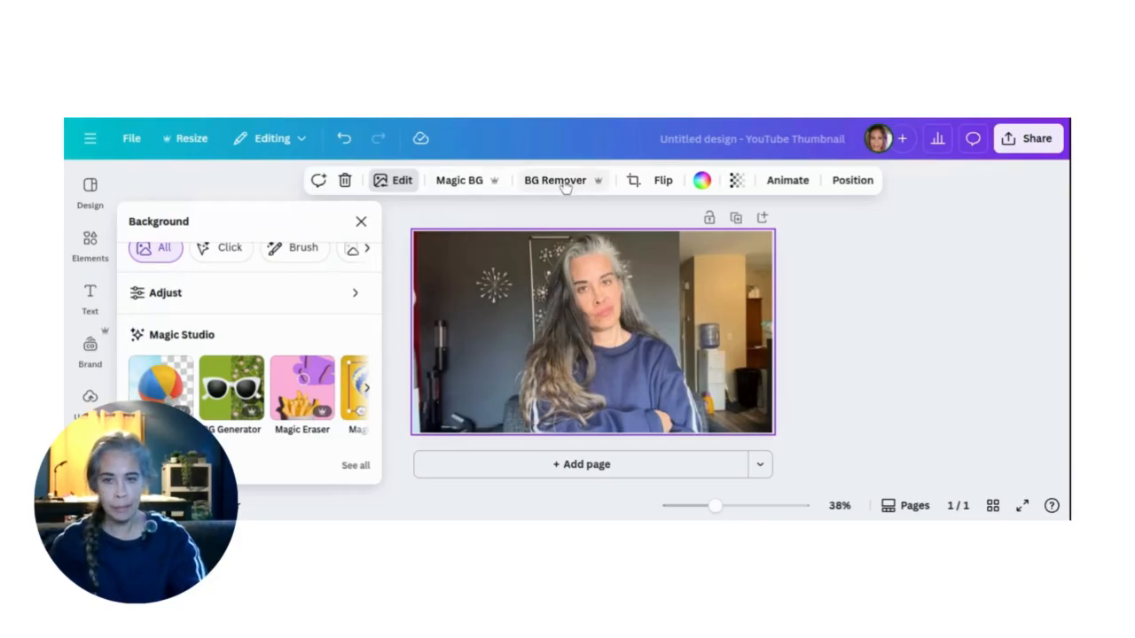
pyautogui.click(300, 396)
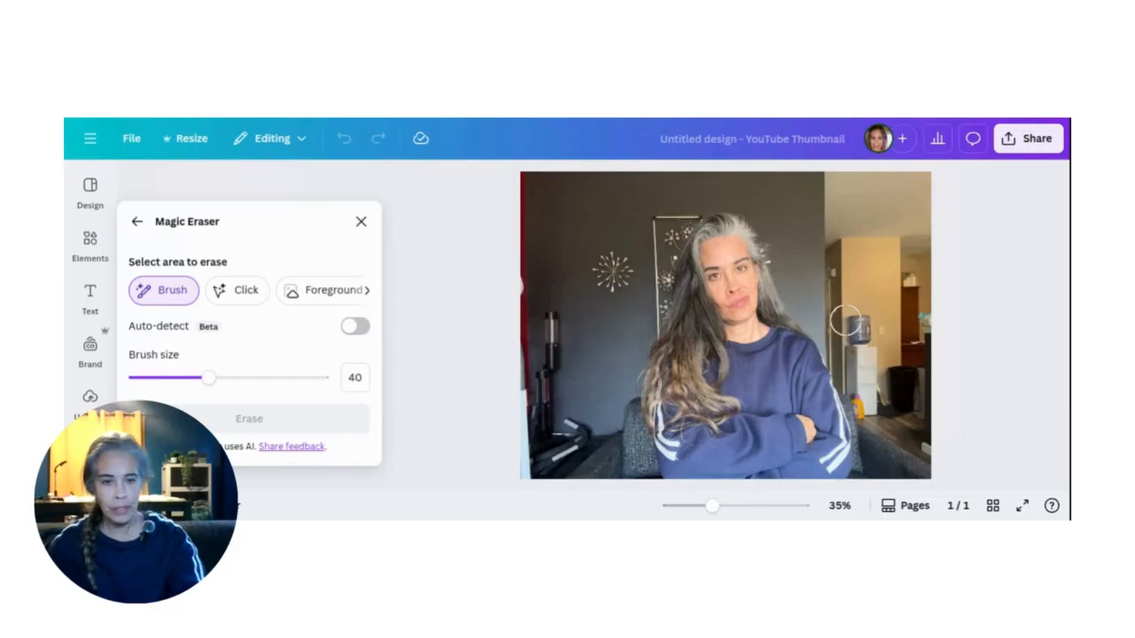
pyautogui.moveTo(861, 308)
pyautogui.mouseDown()
pyautogui.moveTo(872, 412)
pyautogui.moveTo(873, 317)
pyautogui.mouseUp()
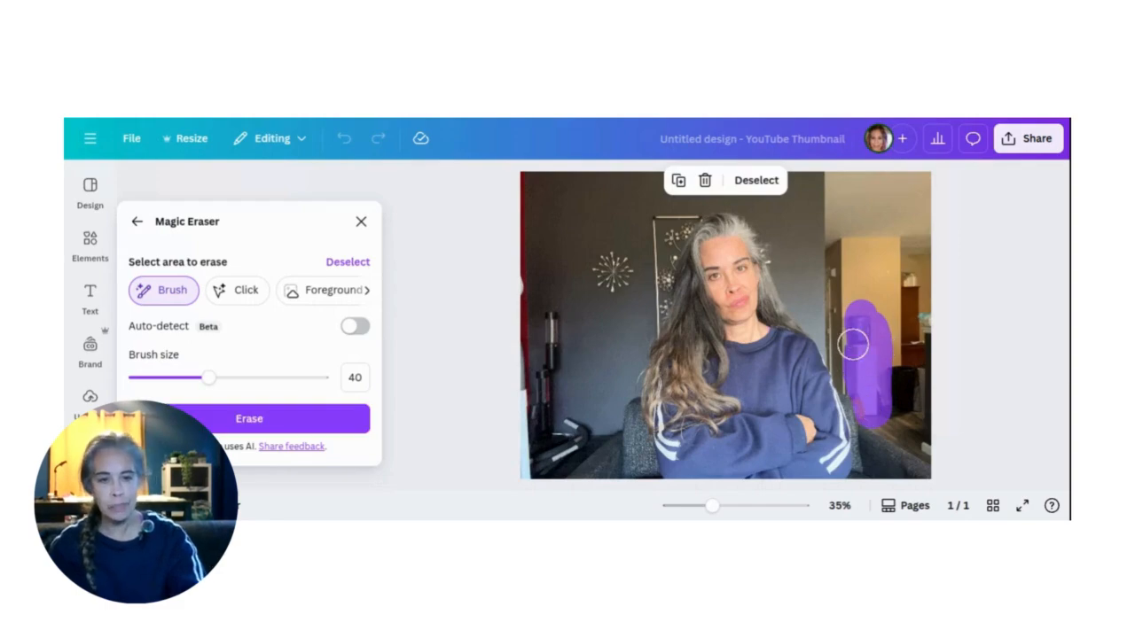
pyautogui.moveTo(902, 369)
pyautogui.mouseDown()
pyautogui.moveTo(896, 409)
pyautogui.moveTo(913, 398)
pyautogui.moveTo(912, 359)
pyautogui.moveTo(879, 359)
pyautogui.moveTo(912, 347)
pyautogui.moveTo(894, 314)
pyautogui.moveTo(863, 305)
pyautogui.moveTo(859, 337)
pyautogui.moveTo(871, 304)
pyautogui.moveTo(913, 308)
pyautogui.moveTo(911, 411)
pyautogui.moveTo(878, 413)
pyautogui.moveTo(907, 413)
pyautogui.moveTo(904, 402)
pyautogui.moveTo(904, 415)
pyautogui.moveTo(884, 418)
pyautogui.moveTo(921, 417)
pyautogui.moveTo(904, 420)
pyautogui.mouseUp()
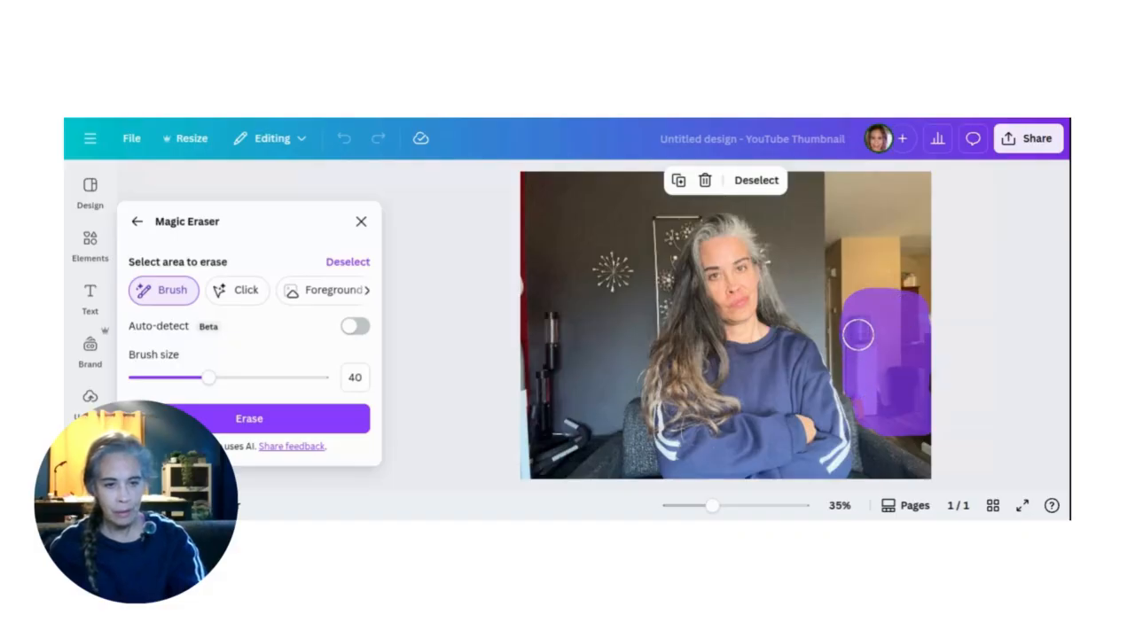
pyautogui.click(286, 426)
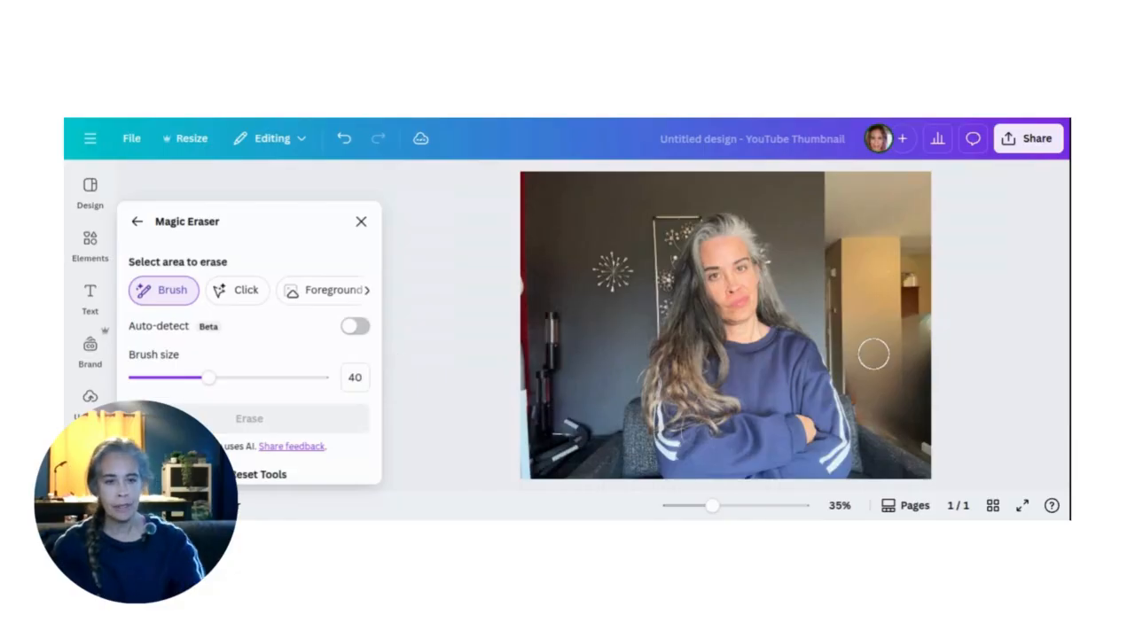
# Erase the remaining hallway clutter up to the shelf height with Magic Eraser, reducing the brush size to 25 for the upper area.
pyautogui.moveTo(862, 339)
pyautogui.mouseDown()
pyautogui.moveTo(917, 332)
pyautogui.moveTo(916, 443)
pyautogui.moveTo(869, 400)
pyautogui.moveTo(859, 369)
pyautogui.moveTo(874, 352)
pyautogui.moveTo(882, 361)
pyautogui.moveTo(886, 400)
pyautogui.moveTo(868, 411)
pyautogui.moveTo(917, 438)
pyautogui.mouseUp()
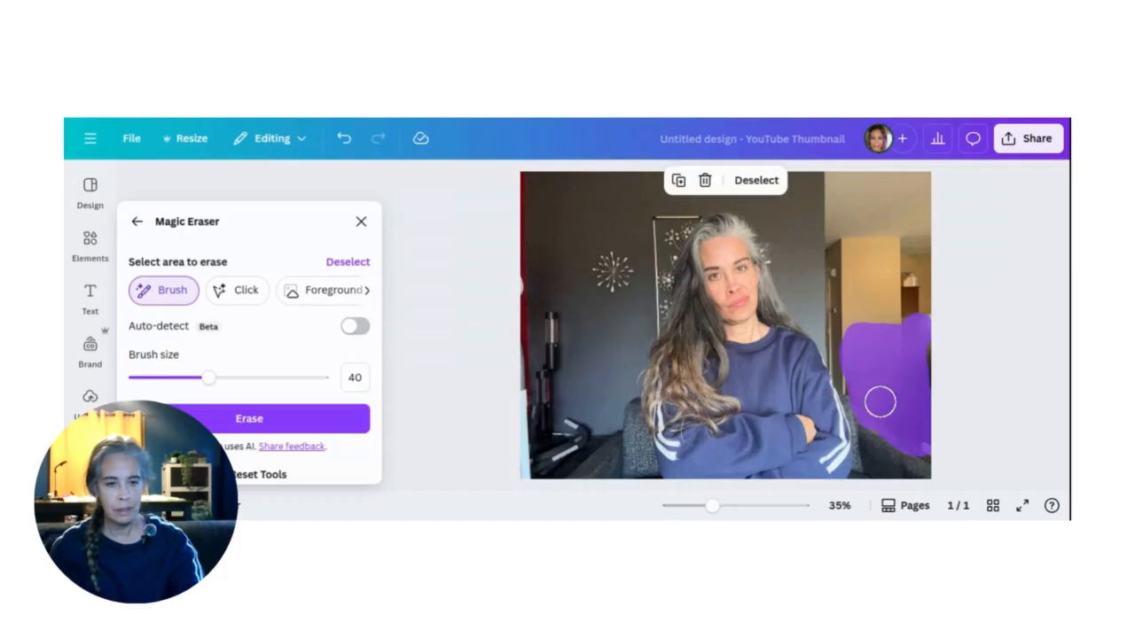
pyautogui.moveTo(208, 376); pyautogui.dragTo(180, 376)
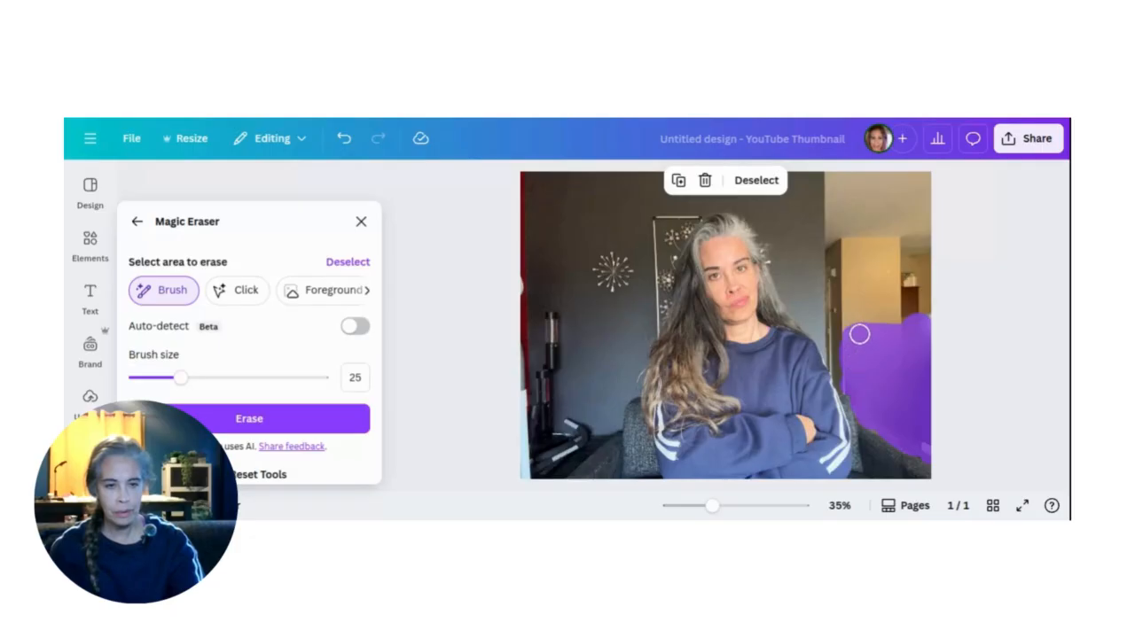
pyautogui.moveTo(859, 334)
pyautogui.mouseDown()
pyautogui.moveTo(924, 326)
pyautogui.moveTo(849, 328)
pyautogui.moveTo(850, 283)
pyautogui.moveTo(920, 280)
pyautogui.moveTo(852, 268)
pyautogui.moveTo(873, 319)
pyautogui.moveTo(919, 301)
pyautogui.mouseUp()
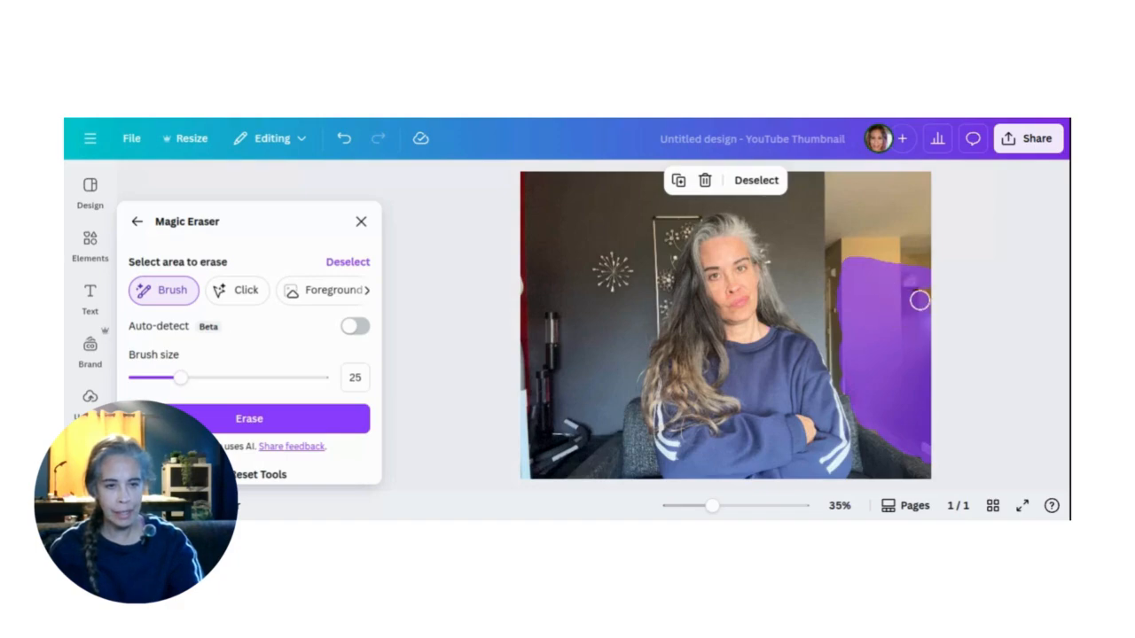
pyautogui.moveTo(857, 264); pyautogui.dragTo(929, 266)
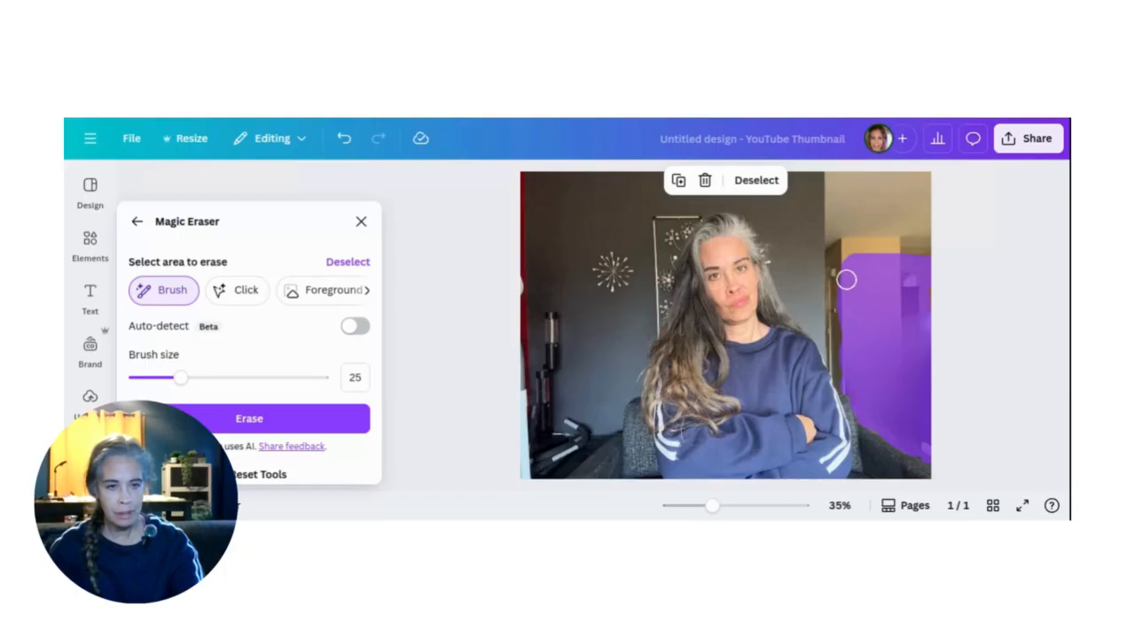
pyautogui.click(253, 424)
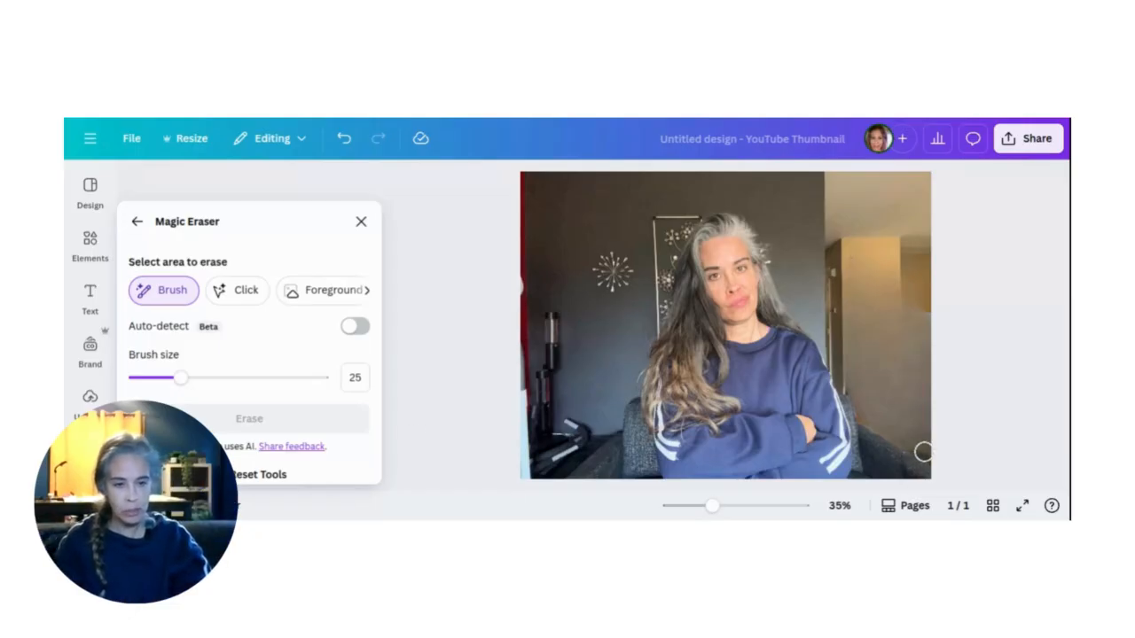
# Erase the leftover marks along the sofa edge and the upper hallway wall, and leave Magic Eraser.
pyautogui.moveTo(921, 450)
pyautogui.mouseDown()
pyautogui.moveTo(859, 410)
pyautogui.moveTo(856, 388)
pyautogui.mouseUp()
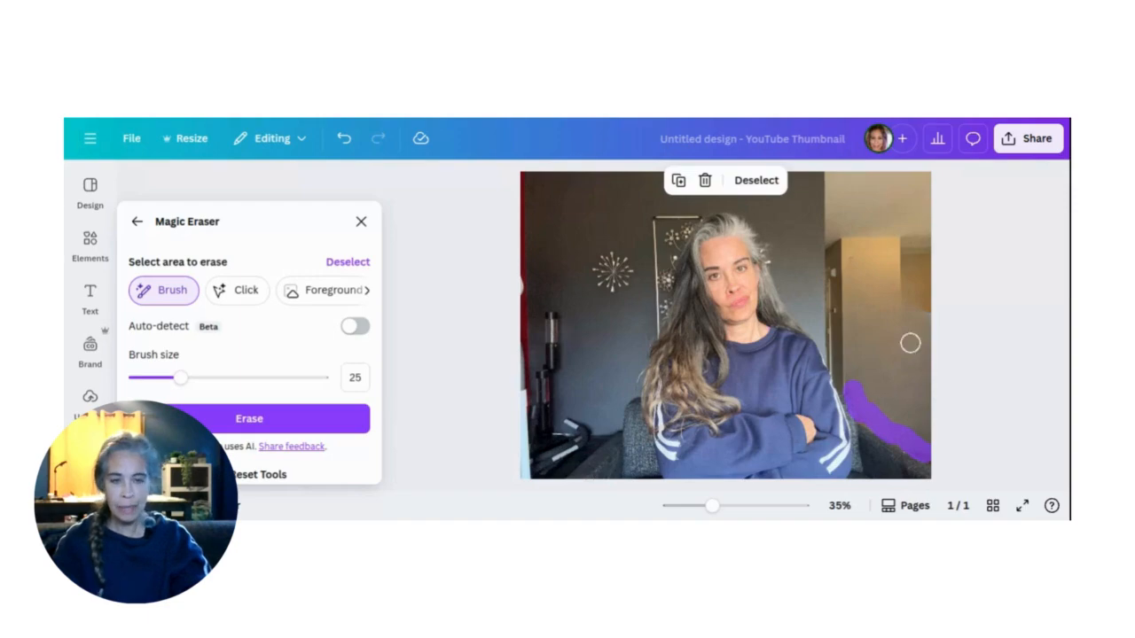
pyautogui.moveTo(851, 274)
pyautogui.mouseDown()
pyautogui.moveTo(922, 272)
pyautogui.moveTo(929, 301)
pyautogui.moveTo(870, 270)
pyautogui.mouseUp()
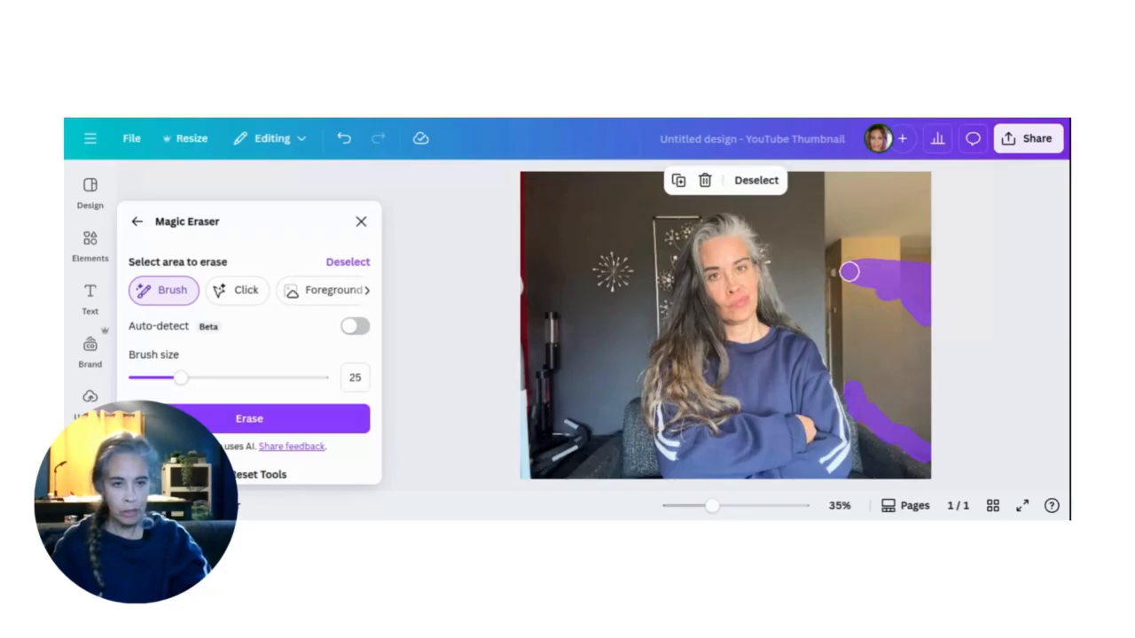
pyautogui.click(272, 420)
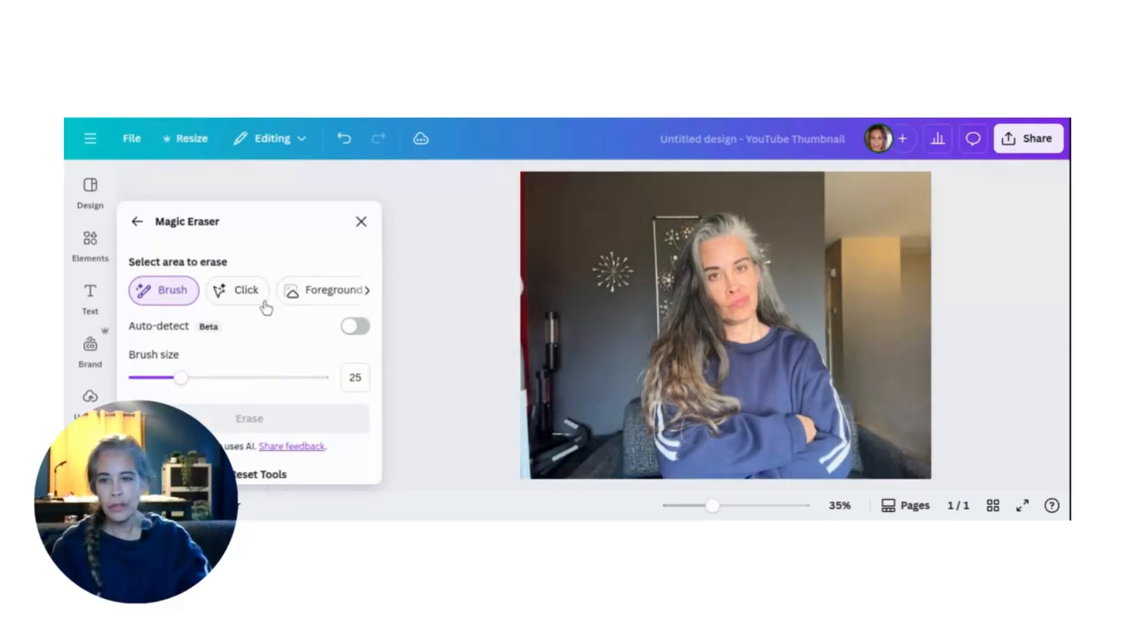
pyautogui.click(137, 223)
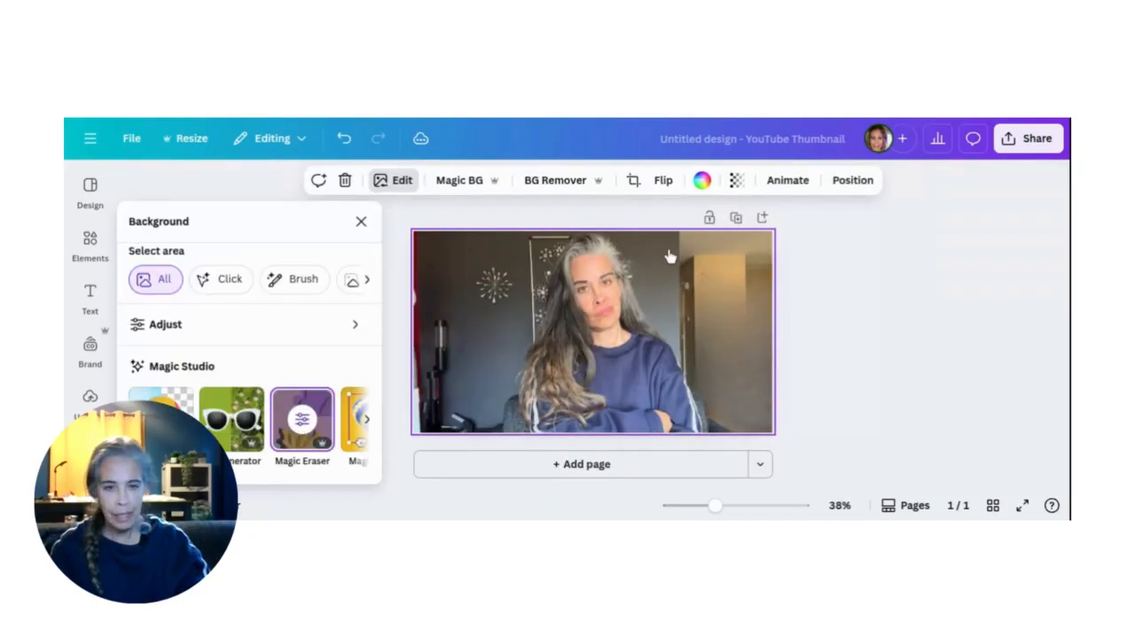
# Generate a "kitchen hutch" with Magic Edit over the cleared hallway area, brushed at size 40.
pyautogui.click(368, 425)
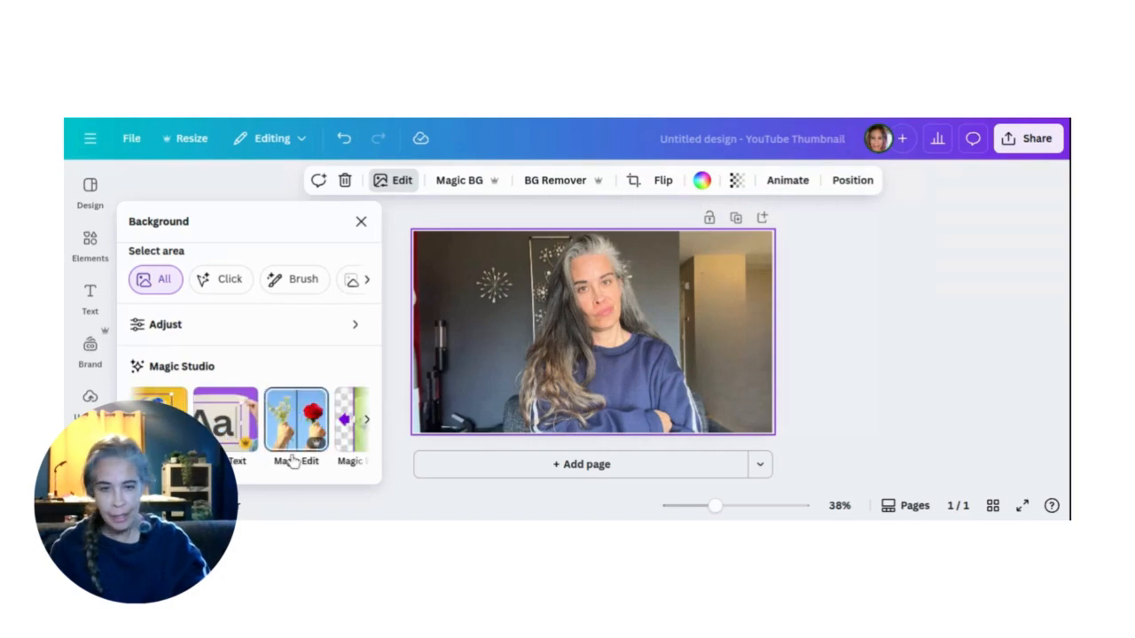
pyautogui.click(293, 459)
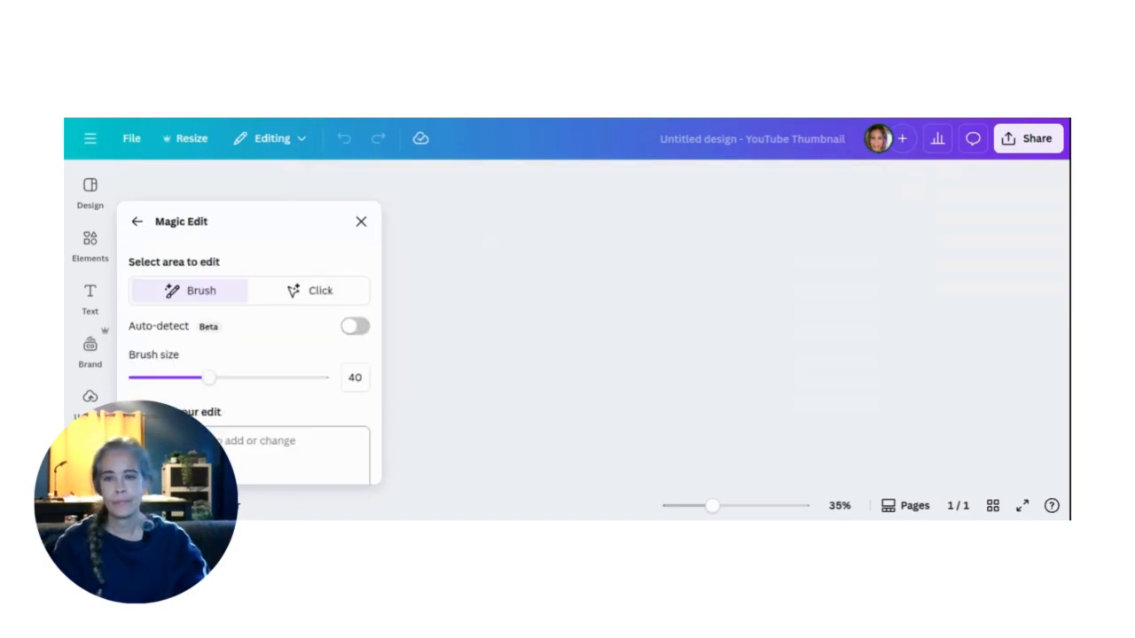
pyautogui.scroll(-2, 253, 347)
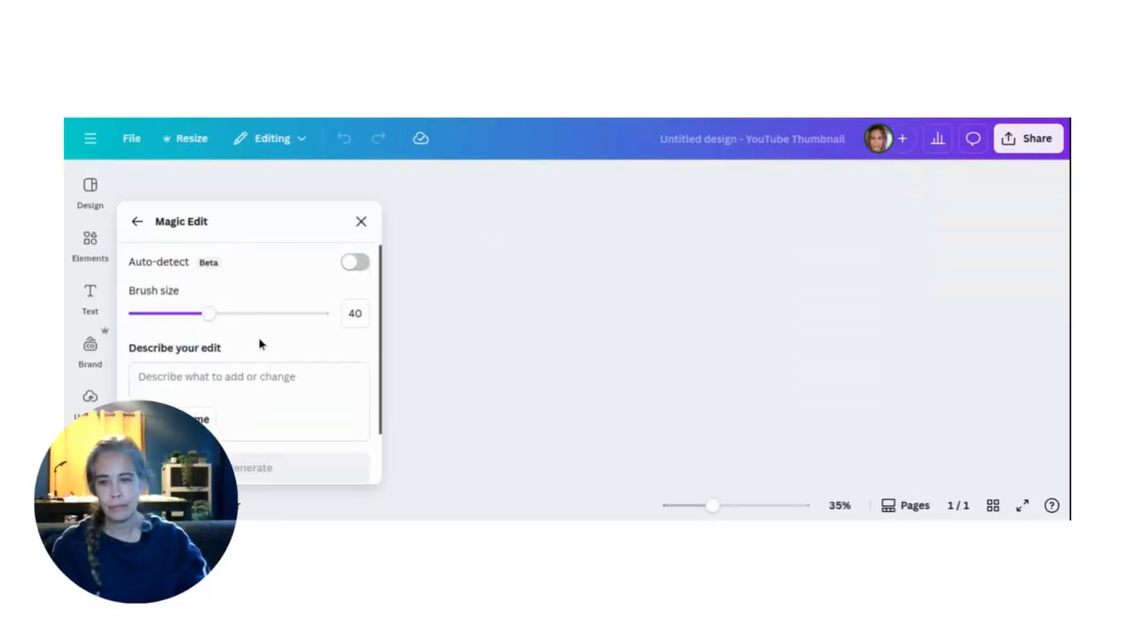
pyautogui.scroll(-1, 259, 344)
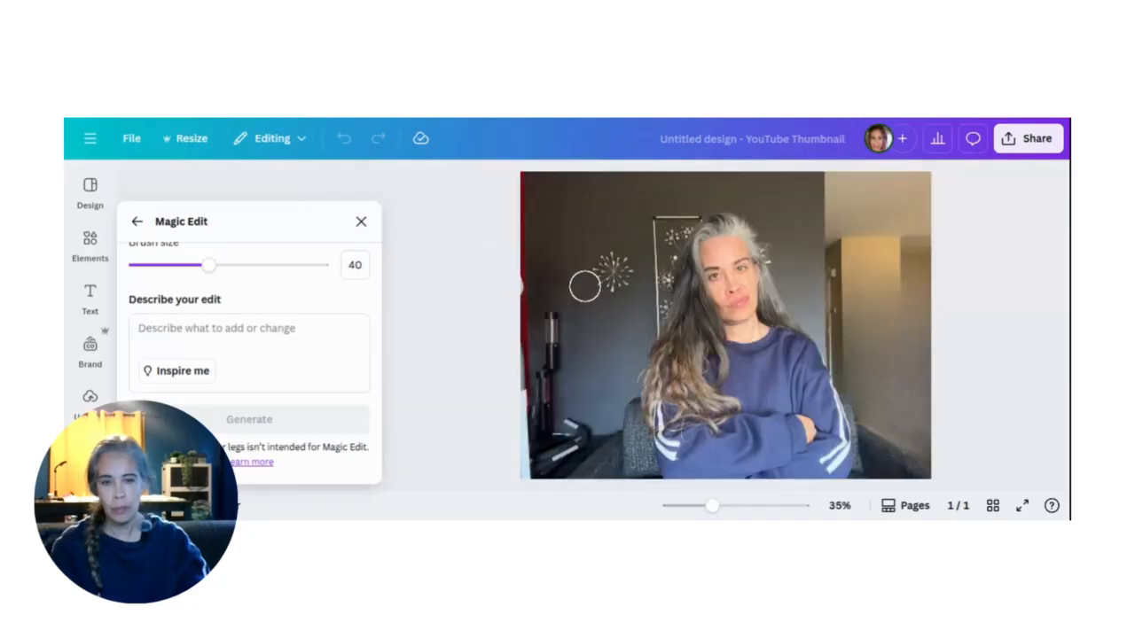
pyautogui.moveTo(856, 296)
pyautogui.mouseDown()
pyautogui.moveTo(868, 407)
pyautogui.moveTo(923, 447)
pyautogui.moveTo(915, 286)
pyautogui.moveTo(854, 284)
pyautogui.moveTo(889, 315)
pyautogui.moveTo(882, 341)
pyautogui.moveTo(904, 413)
pyautogui.mouseUp()
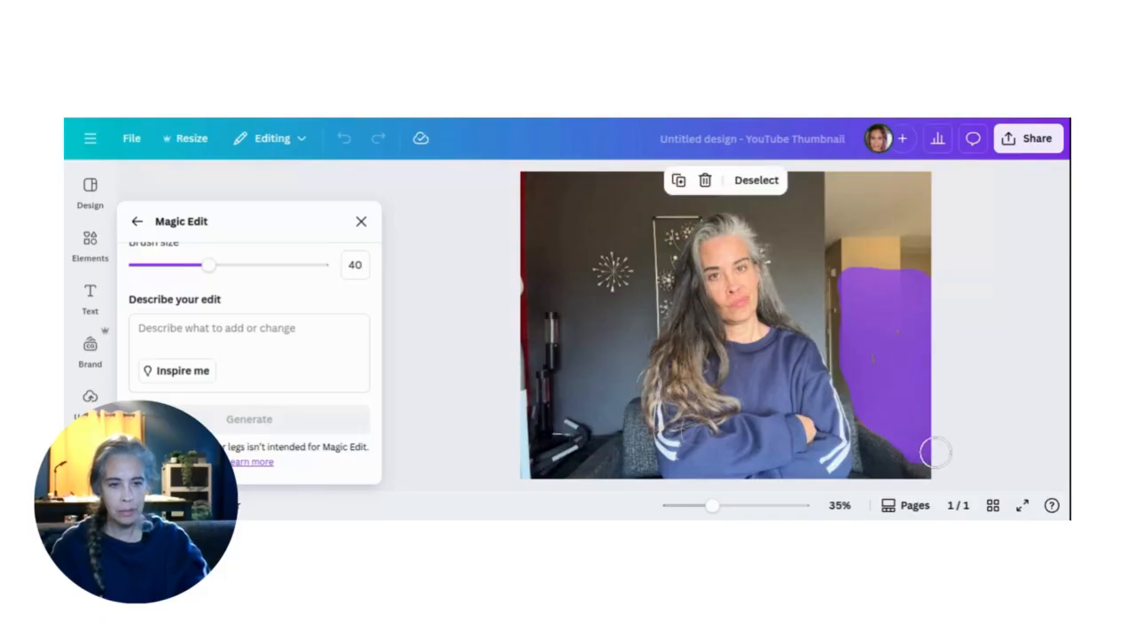
pyautogui.click(236, 347)
pyautogui.write('kitchen hutch')
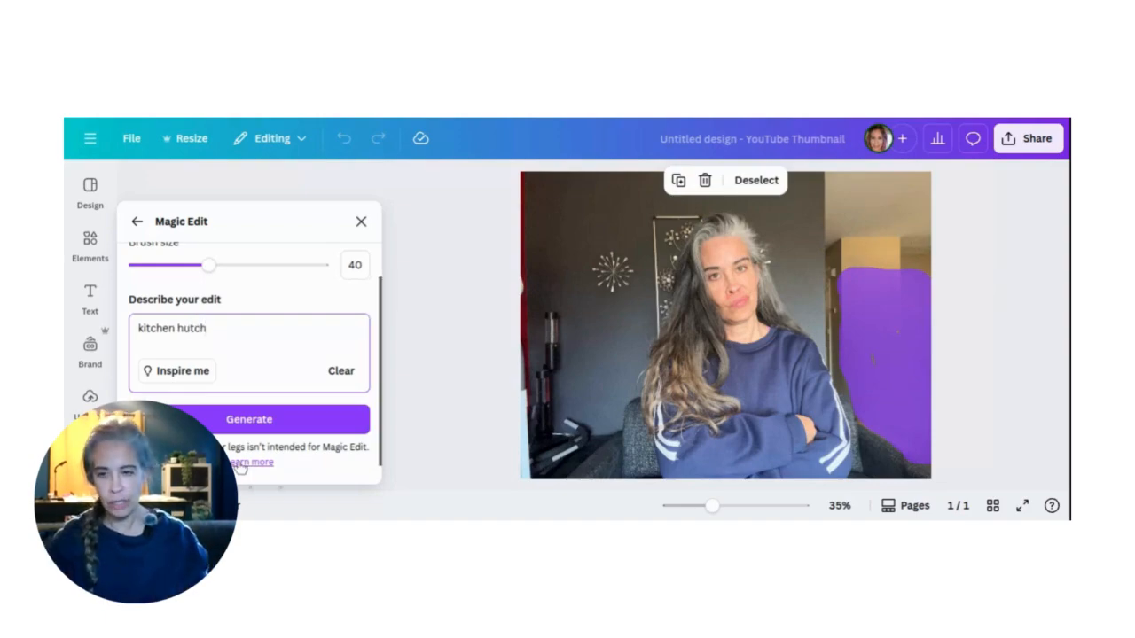
pyautogui.click(248, 422)
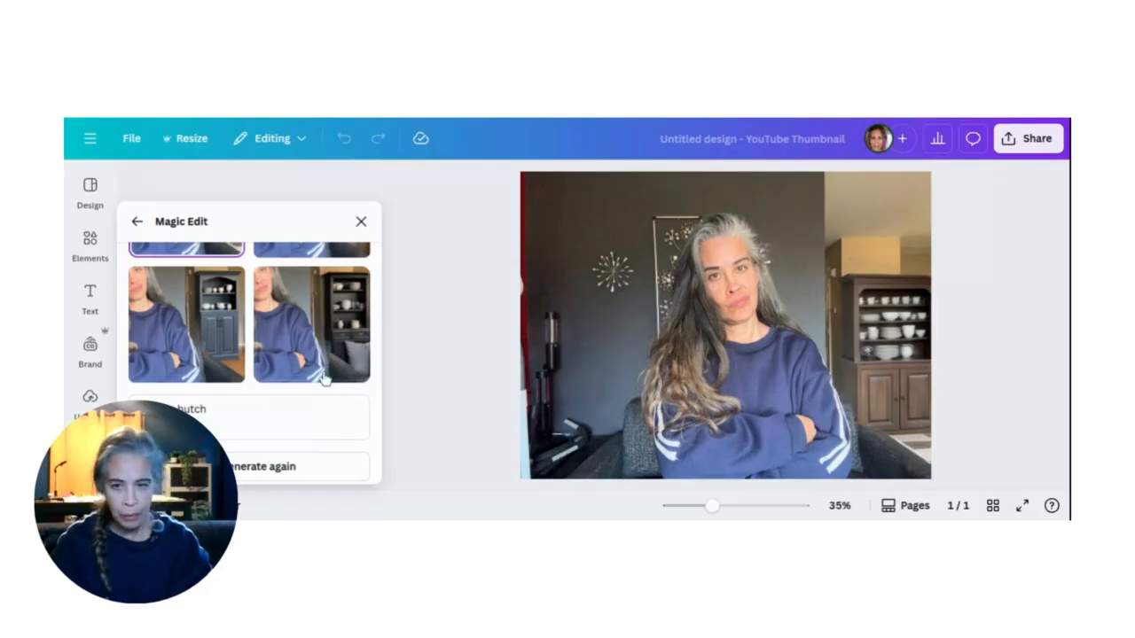
# Apply the generated variant with the blue-grey hutch that has open shelves above two closed doors.
pyautogui.scroll(2, 222, 355)
pyautogui.click(199, 404)
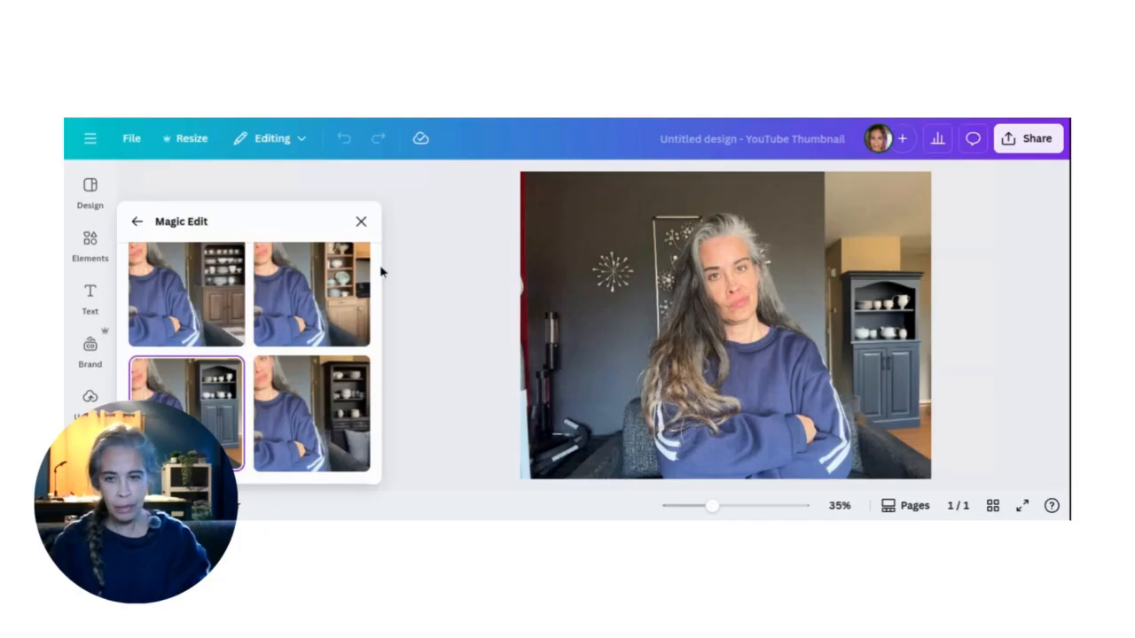
pyautogui.scroll(-3, 271, 296)
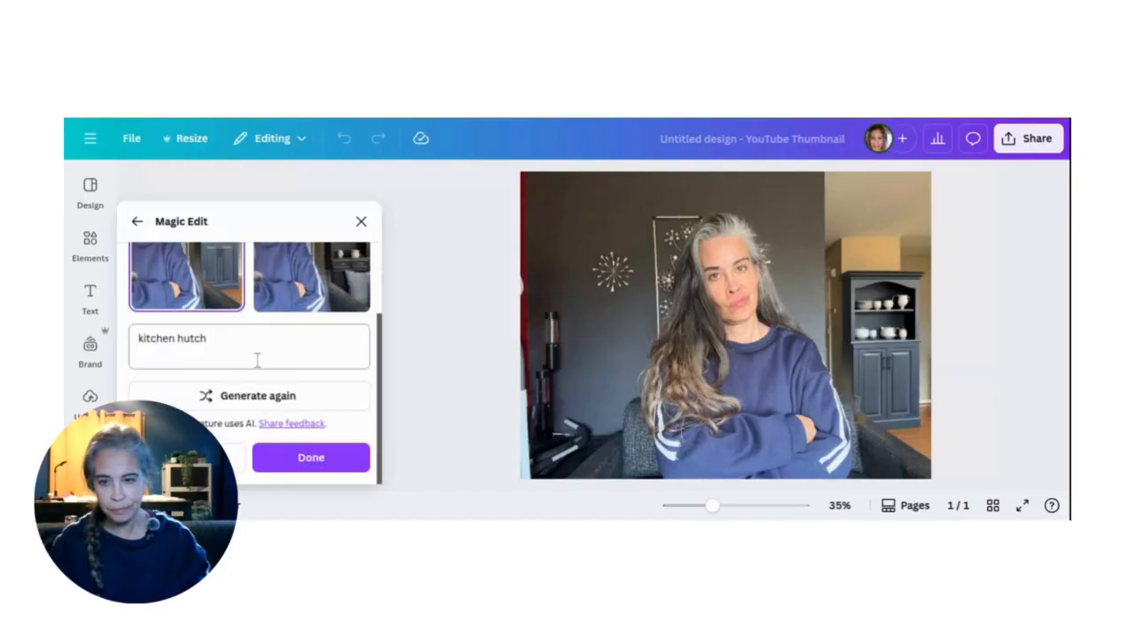
pyautogui.click(301, 465)
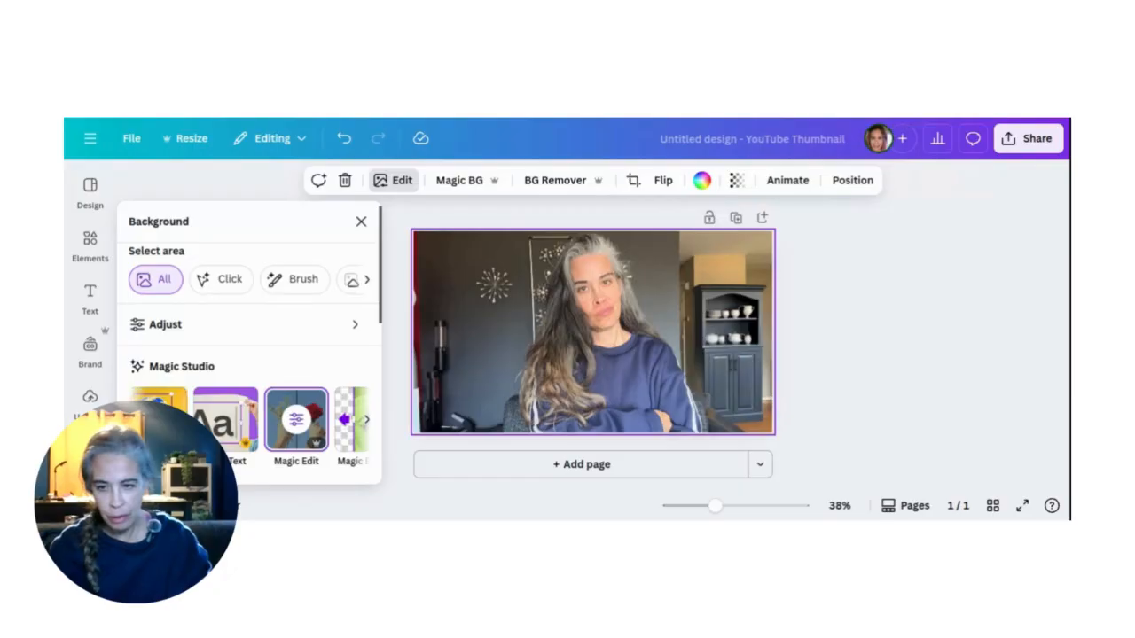
# Erase the yellowish wall block above the hutch with Magic Eraser, brushing over it at size 17.
pyautogui.hscroll(-3, 267, 451)
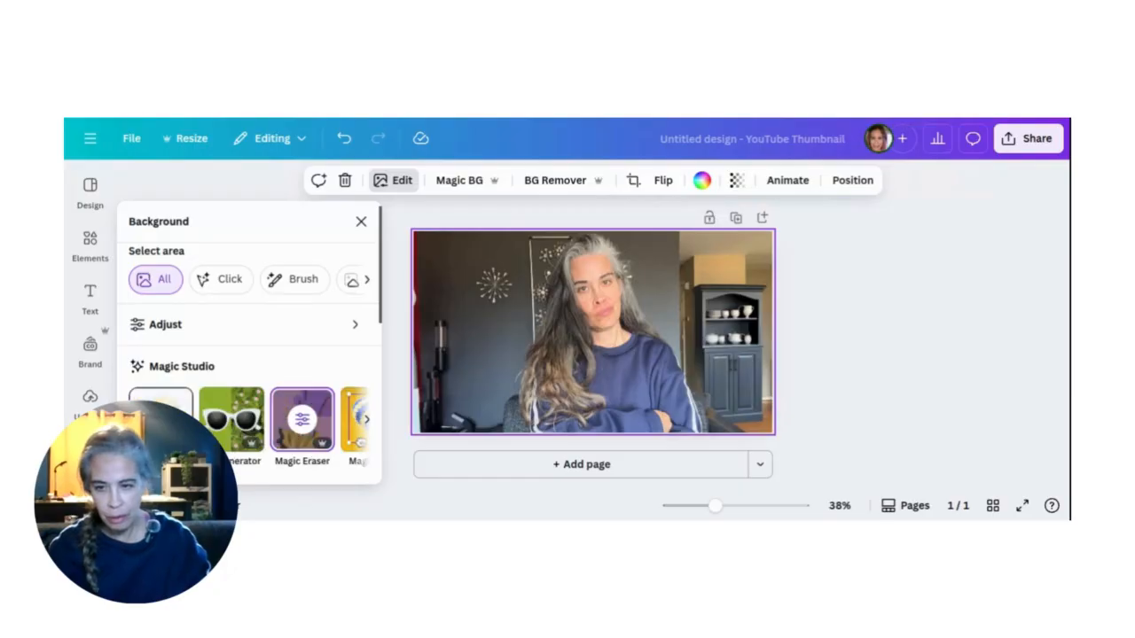
pyautogui.click(297, 417)
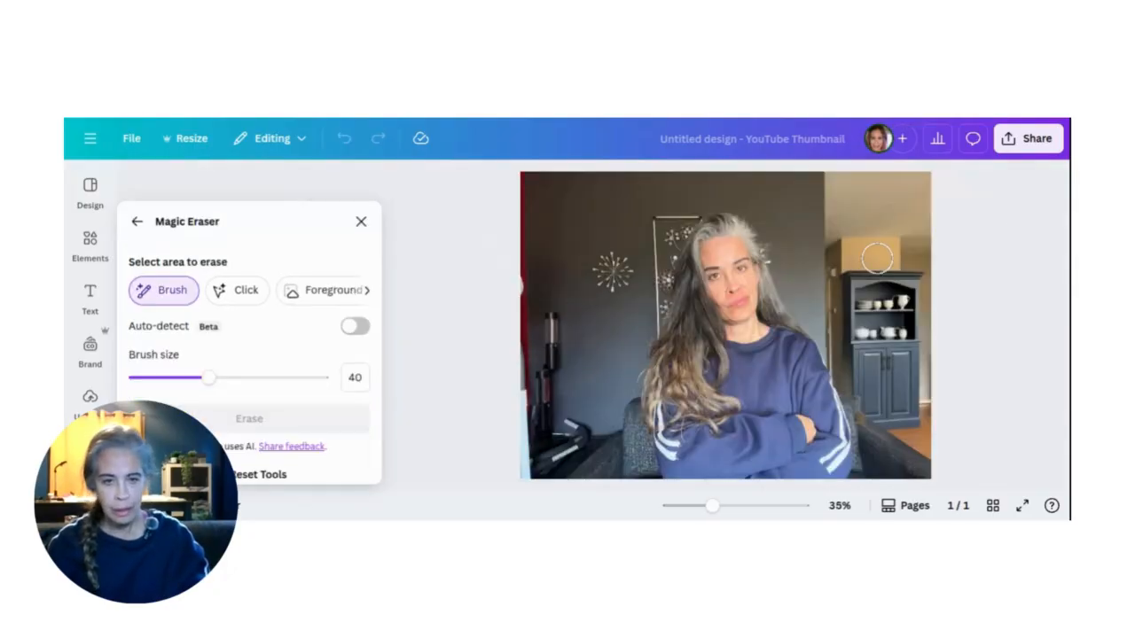
pyautogui.click(183, 379)
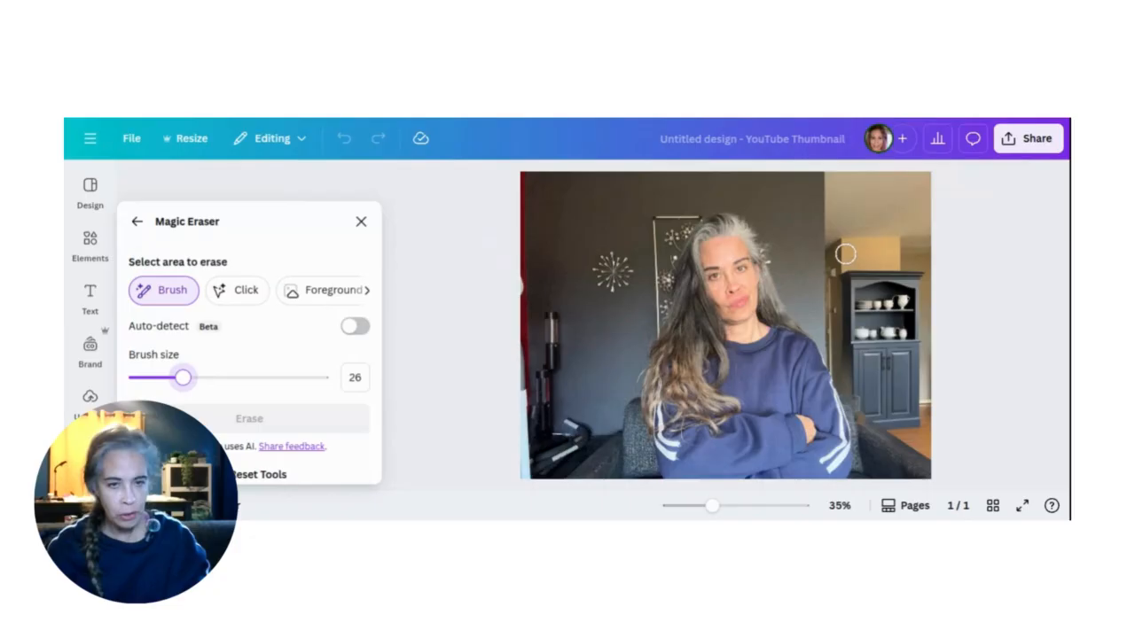
pyautogui.click(166, 380)
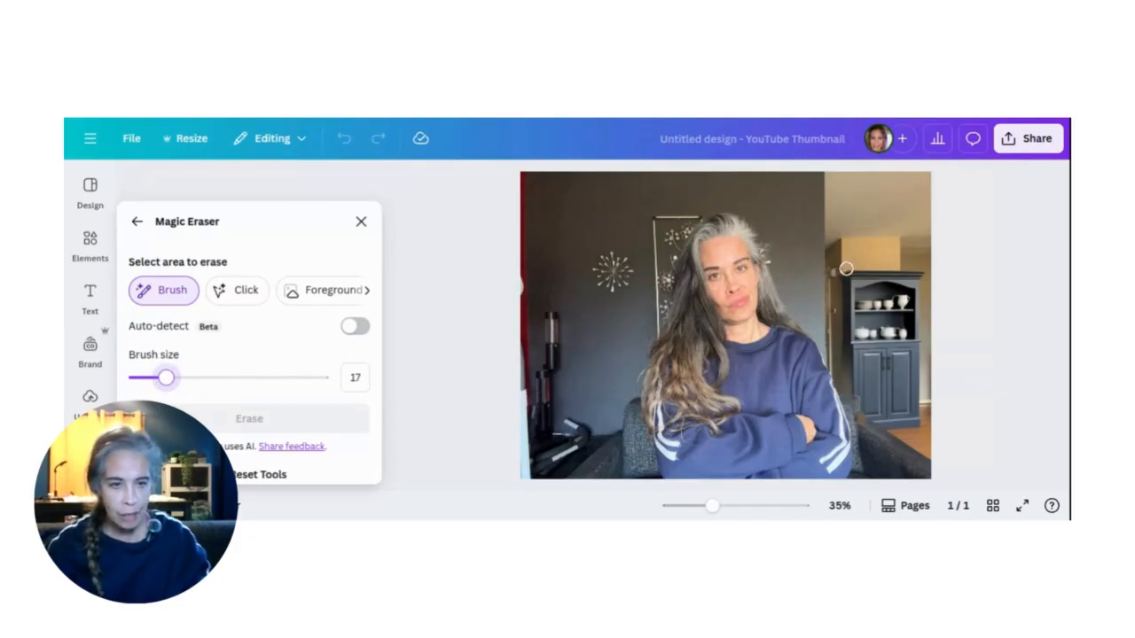
pyautogui.moveTo(846, 268); pyautogui.dragTo(851, 257)
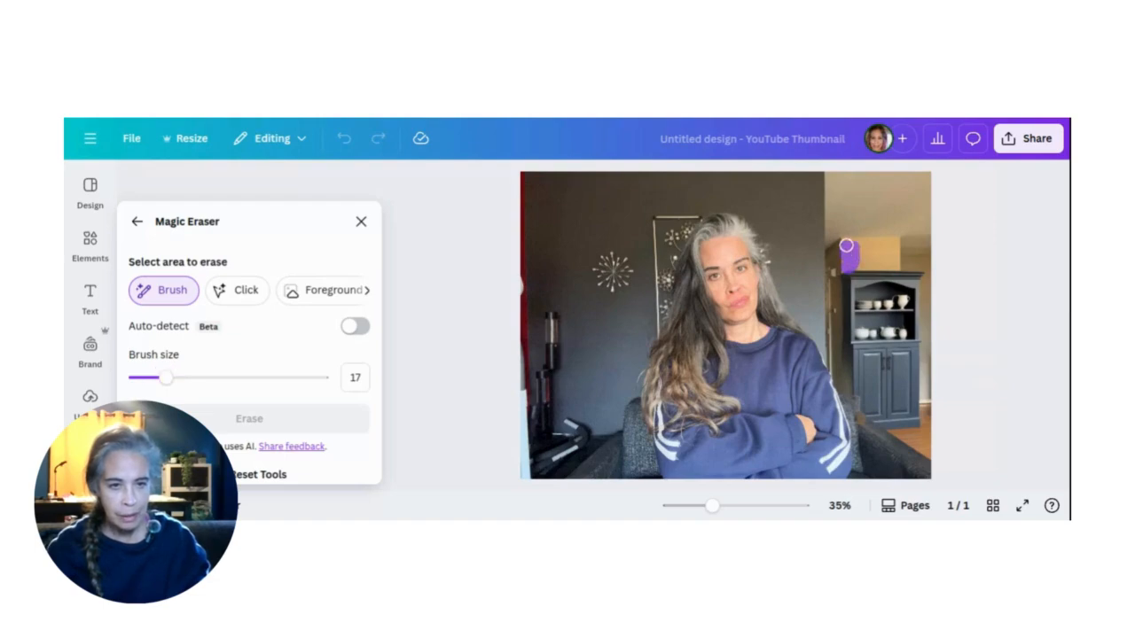
pyautogui.moveTo(851, 245); pyautogui.dragTo(866, 243)
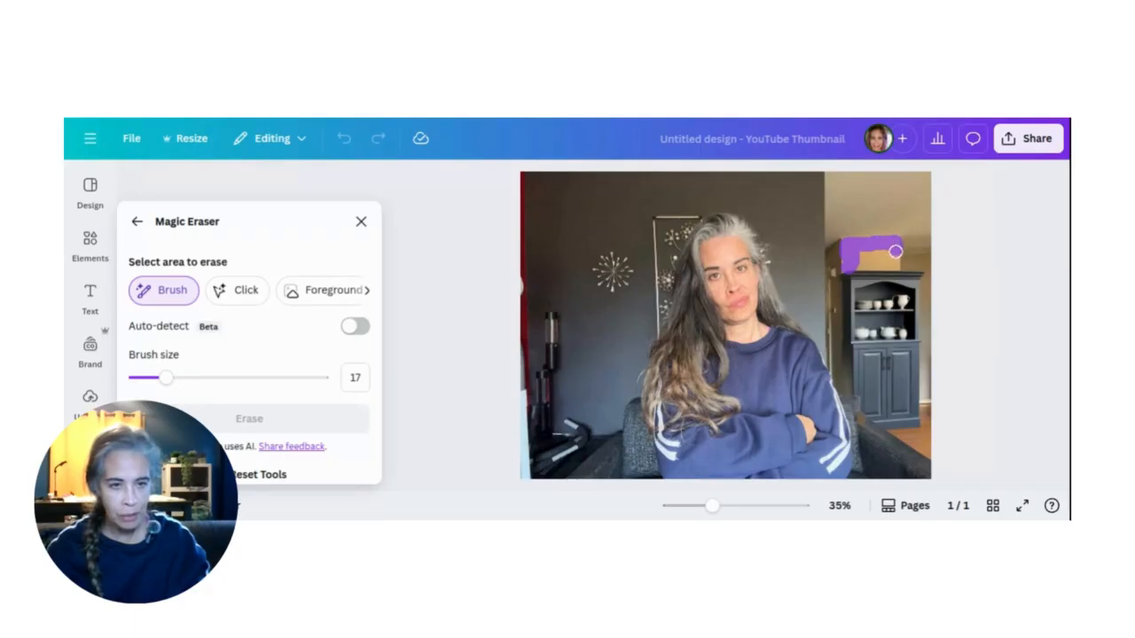
pyautogui.moveTo(895, 252); pyautogui.dragTo(849, 261)
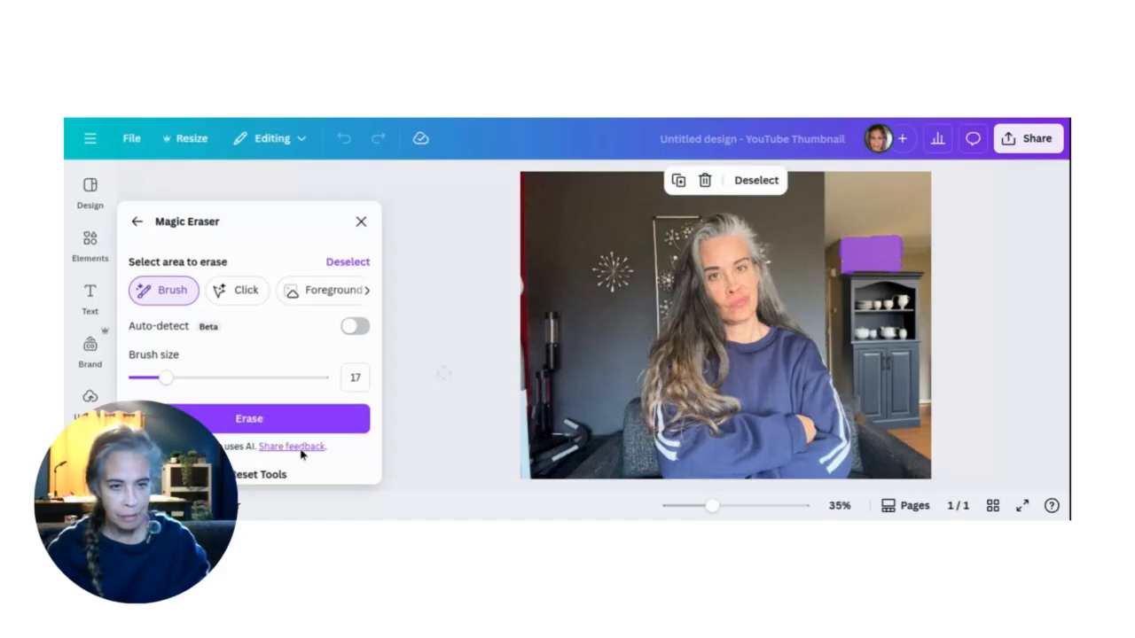
pyautogui.click(232, 420)
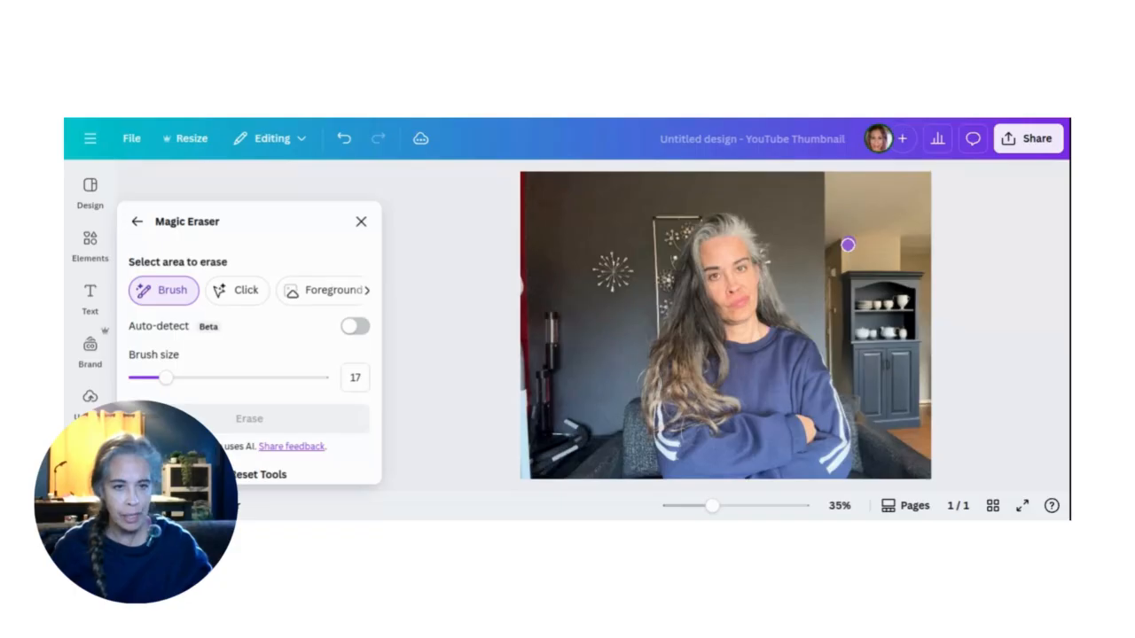
# Erase the leftover wall patch above the hutch with a second Magic Eraser pass, and leave Magic Eraser.
pyautogui.moveTo(847, 245)
pyautogui.mouseDown()
pyautogui.moveTo(898, 264)
pyautogui.moveTo(897, 239)
pyautogui.moveTo(866, 241)
pyautogui.moveTo(886, 254)
pyautogui.moveTo(859, 248)
pyautogui.mouseUp()
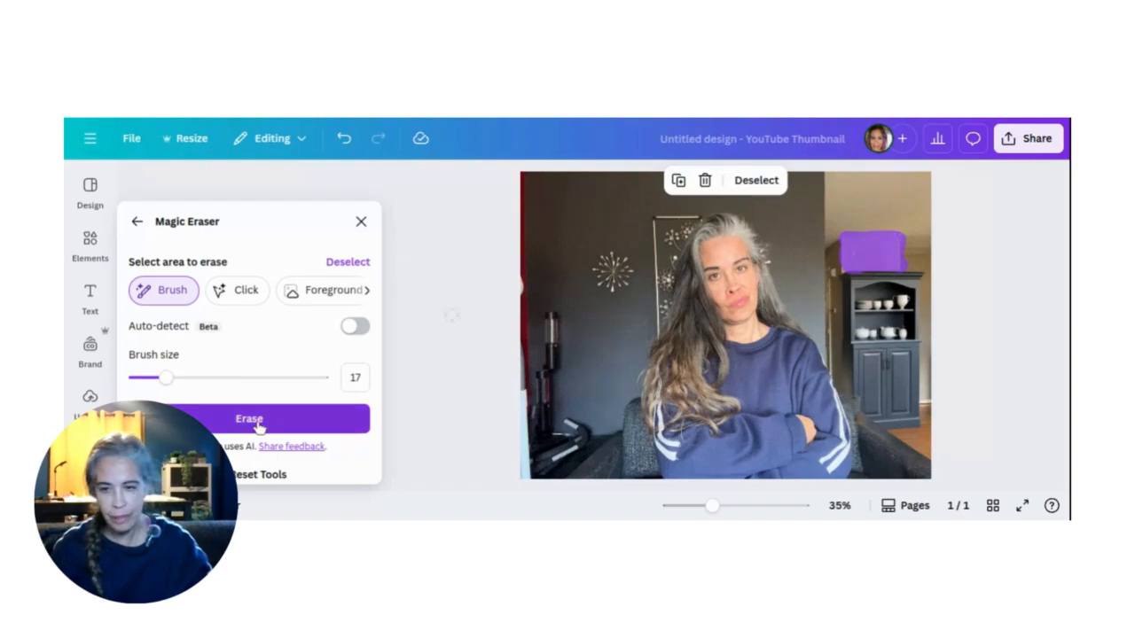
pyautogui.click(293, 420)
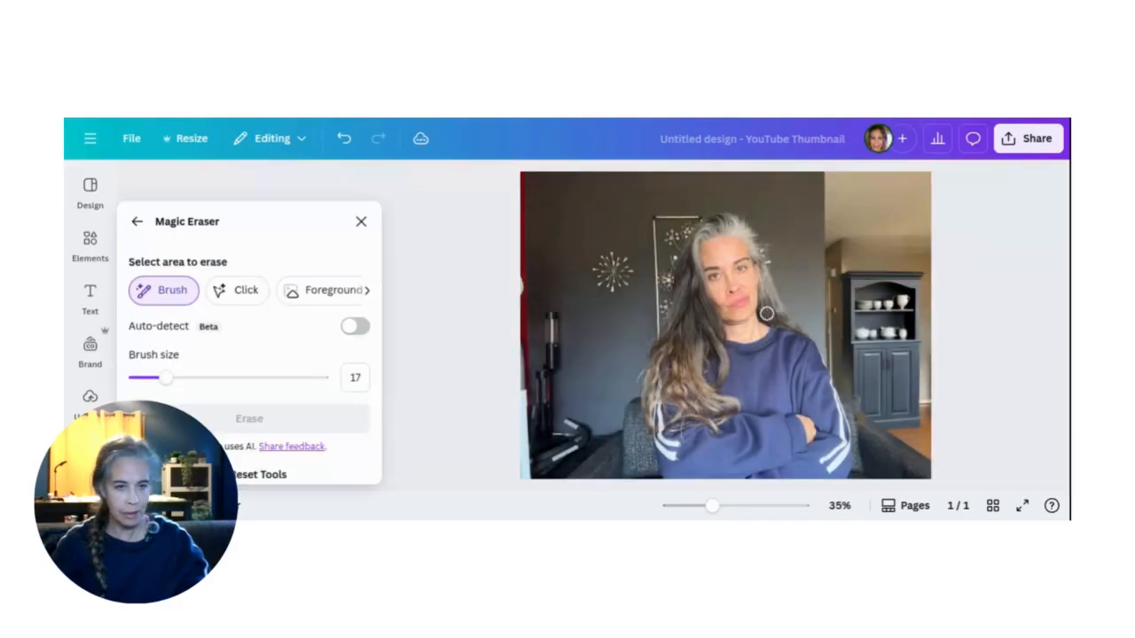
pyautogui.scroll(-1, 239, 333)
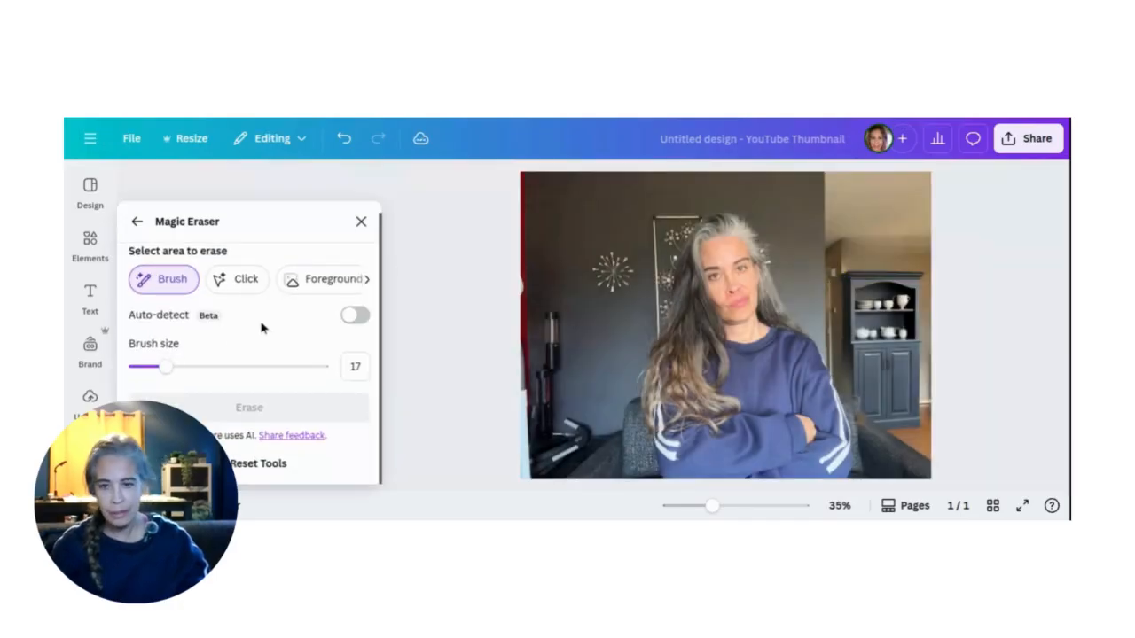
pyautogui.click(136, 223)
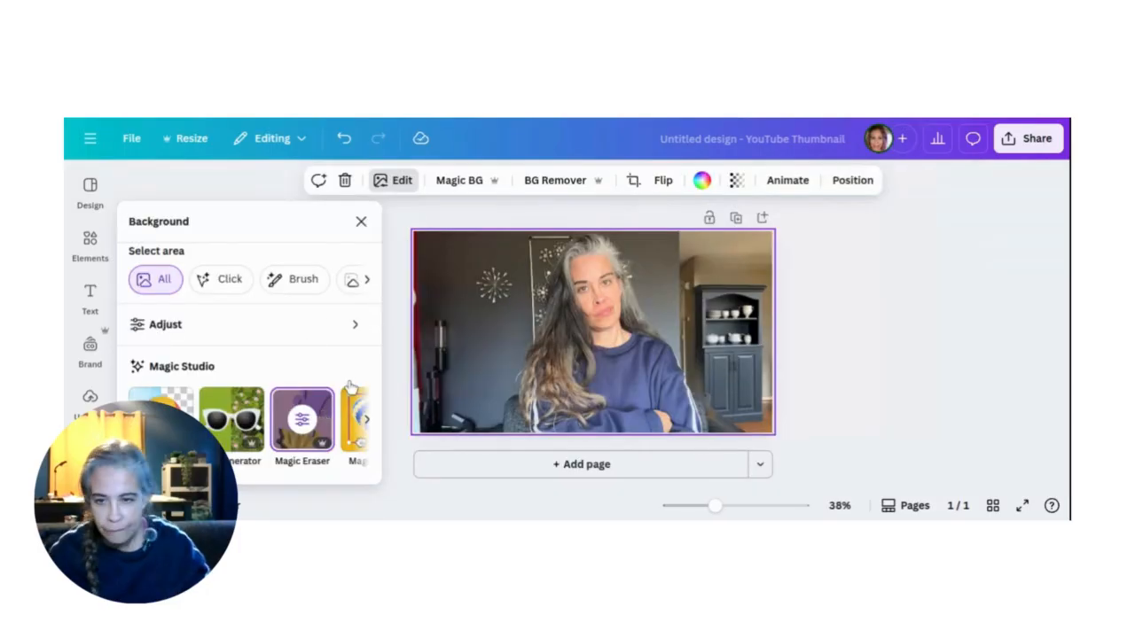
# Open Magic Edit for the photo and describe the edit as "navy blue wall".
pyautogui.click(368, 425)
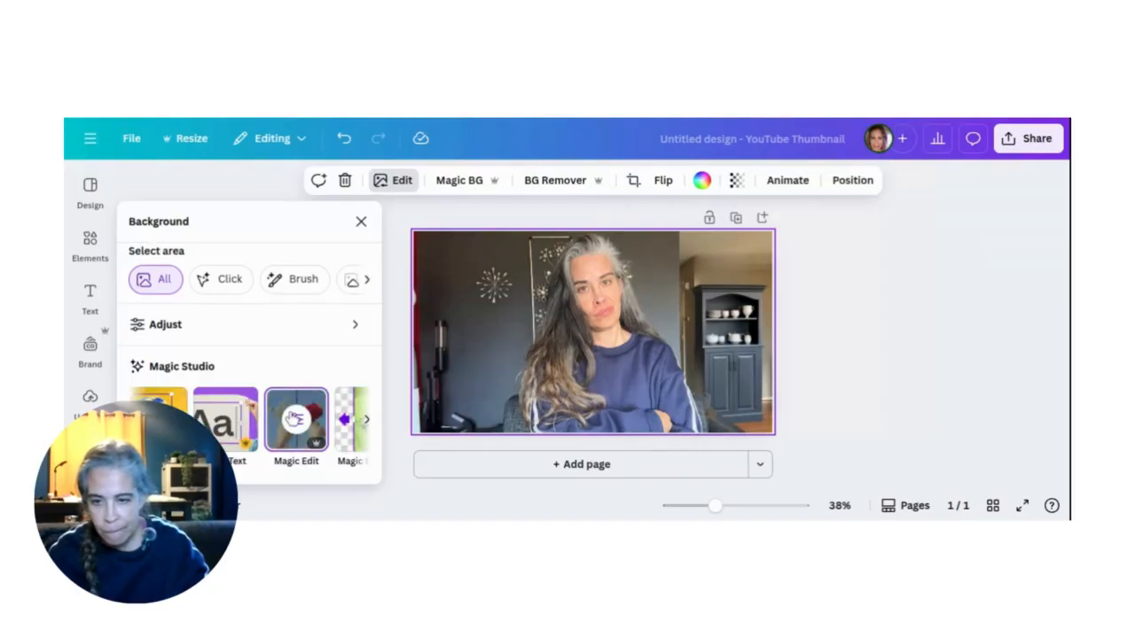
pyautogui.click(292, 416)
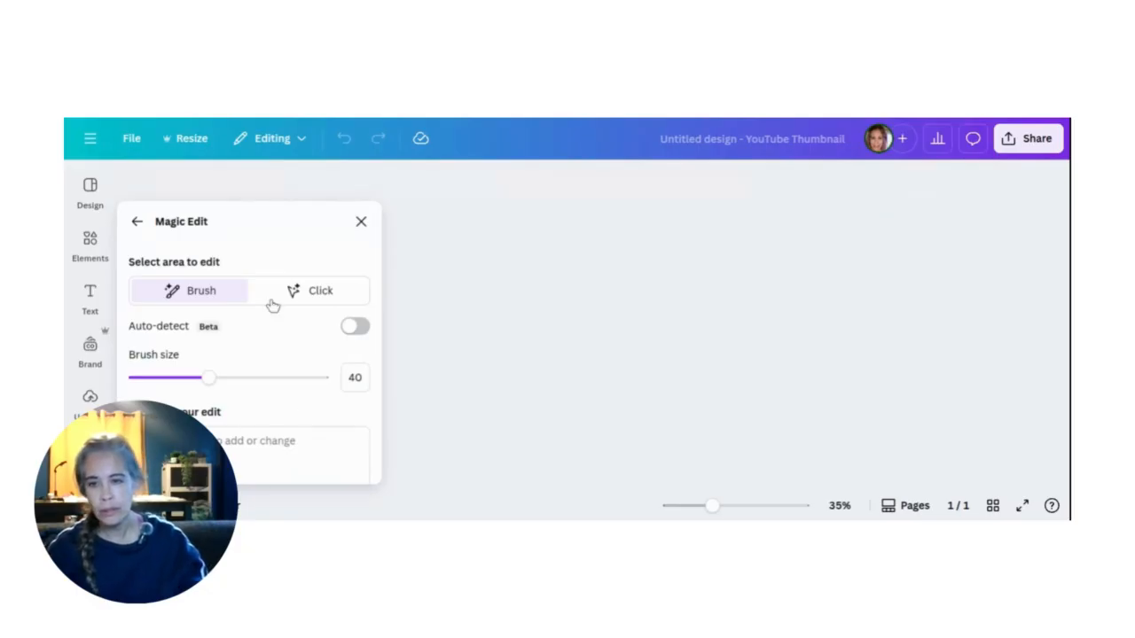
pyautogui.scroll(-1, 245, 406)
pyautogui.click(190, 377)
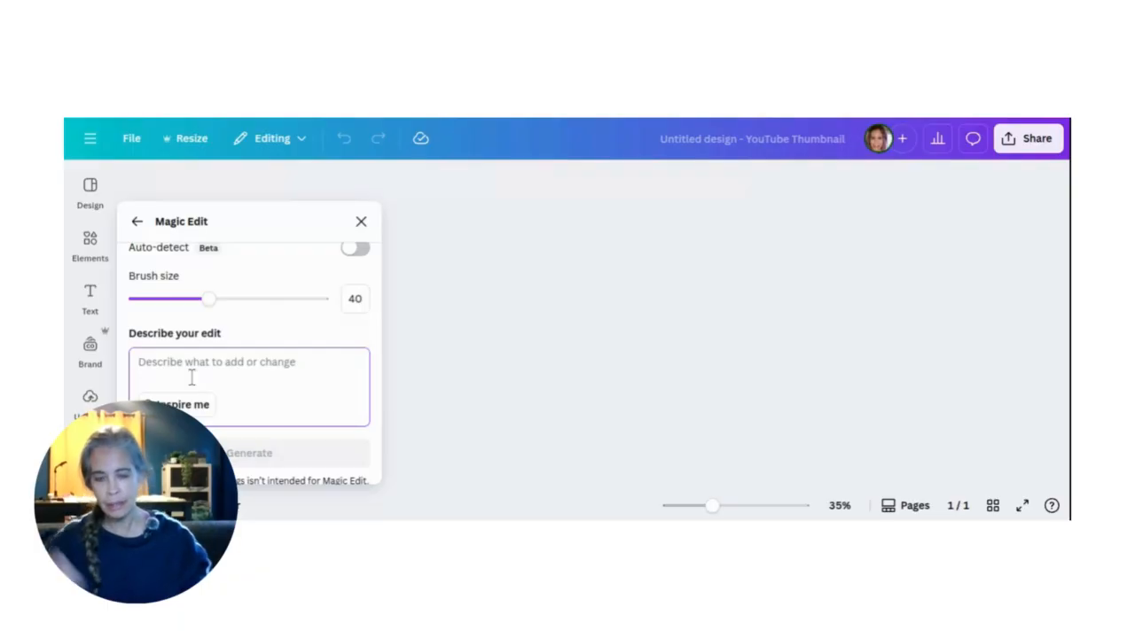
pyautogui.write('dar')
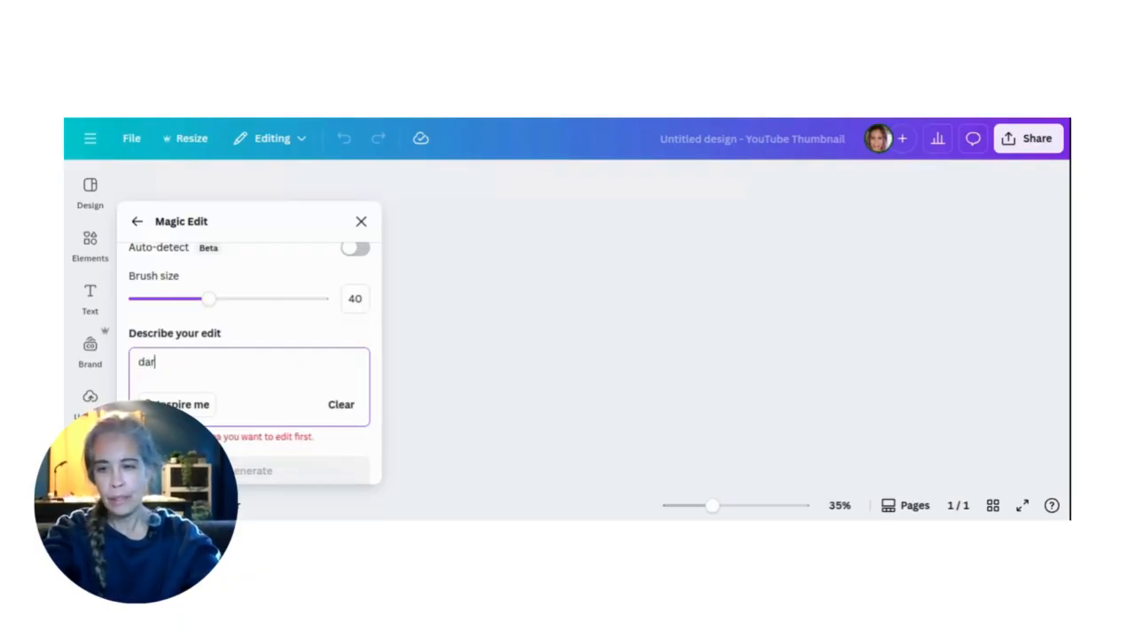
pyautogui.press('BackSpace')
pyautogui.press('BackSpace')
pyautogui.press('BackSpace')
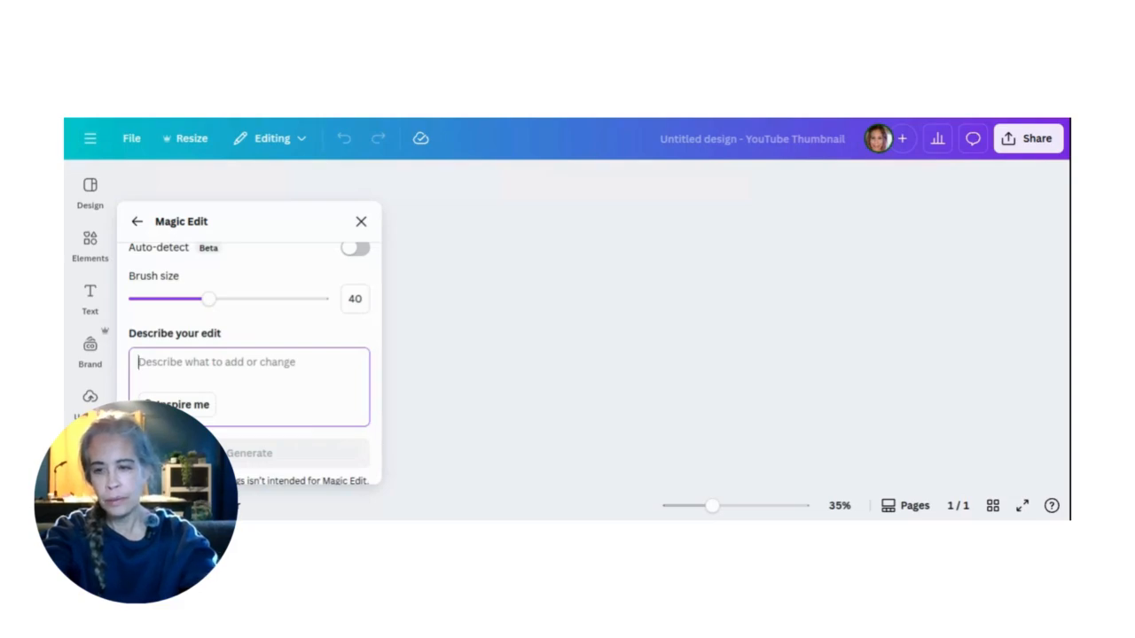
pyautogui.press('BackSpace')
pyautogui.write('na')
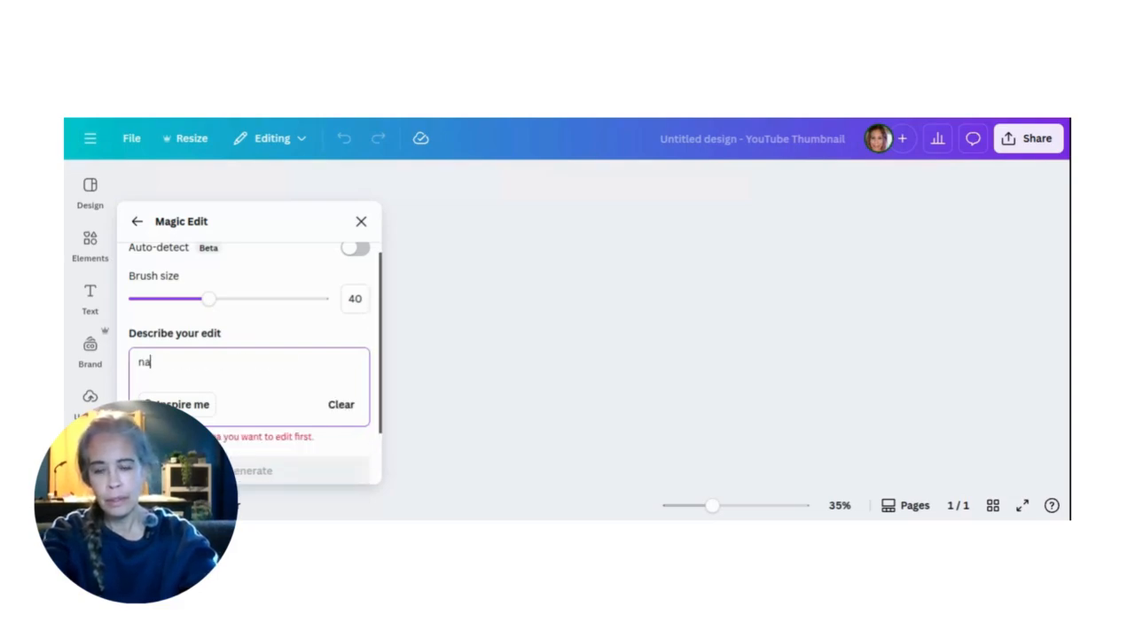
pyautogui.write('vy ')
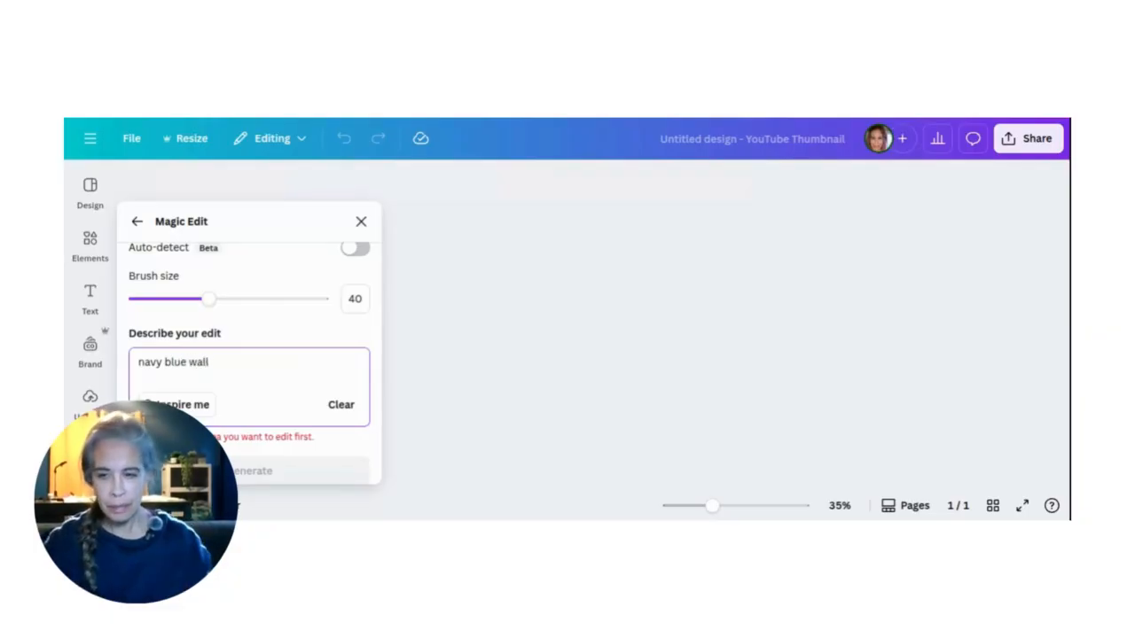
pyautogui.write('blue wall')
pyautogui.scroll(-3, 235, 359)
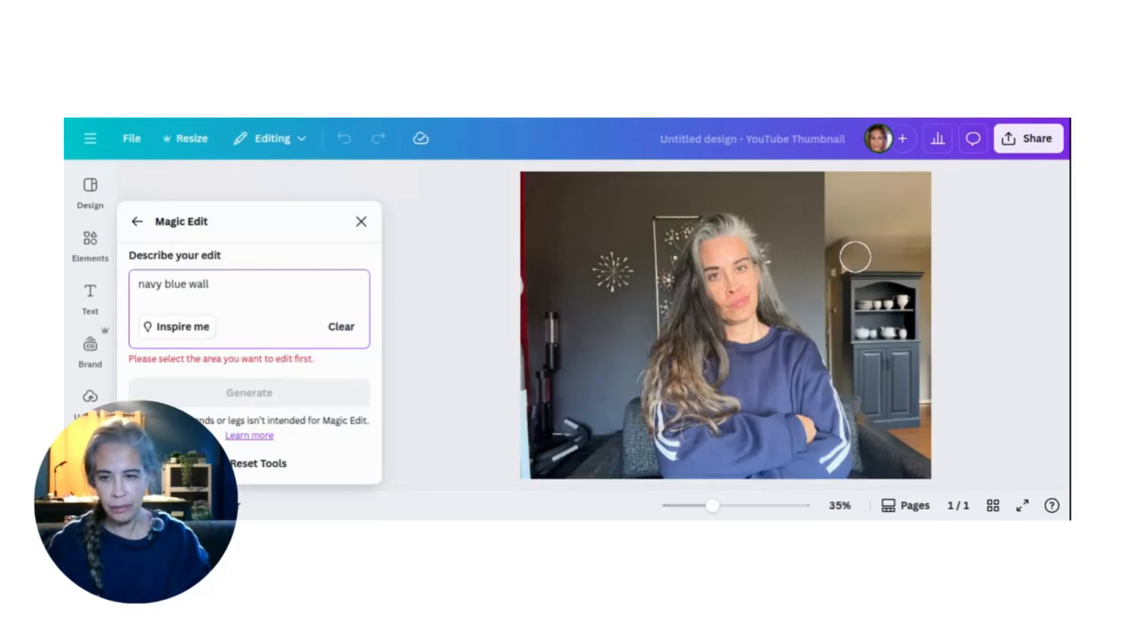
# Brush over the wall area above the hutch at size 40, generate the navy blue wall variants, and generate them again.
pyautogui.moveTo(855, 255)
pyautogui.mouseDown()
pyautogui.moveTo(913, 257)
pyautogui.moveTo(904, 245)
pyautogui.moveTo(857, 251)
pyautogui.moveTo(890, 251)
pyautogui.mouseUp()
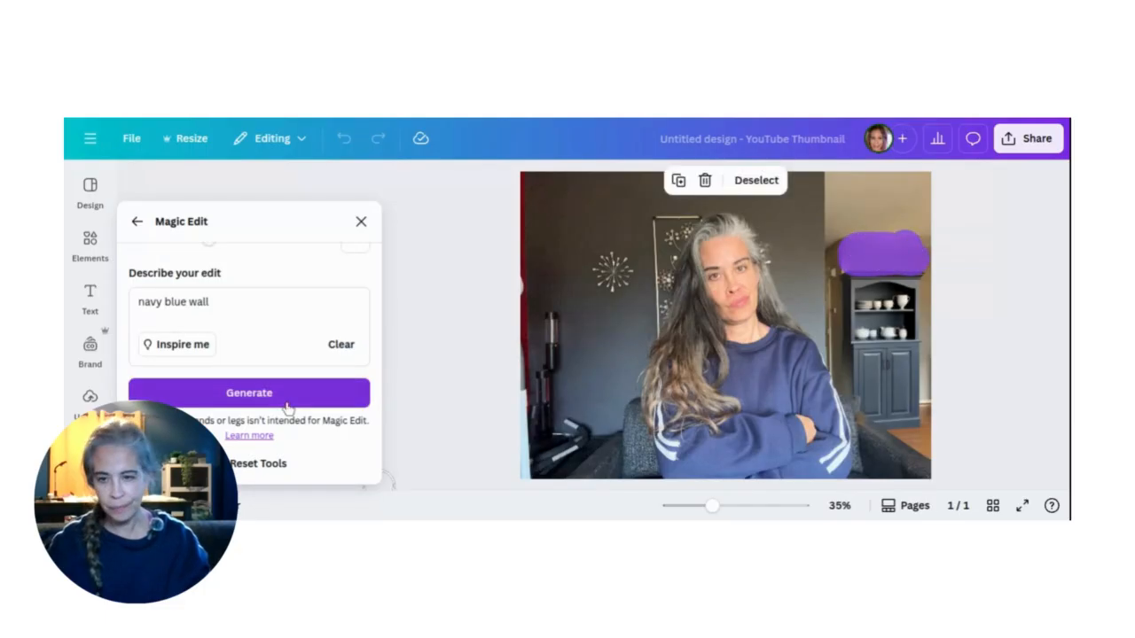
pyautogui.click(285, 403)
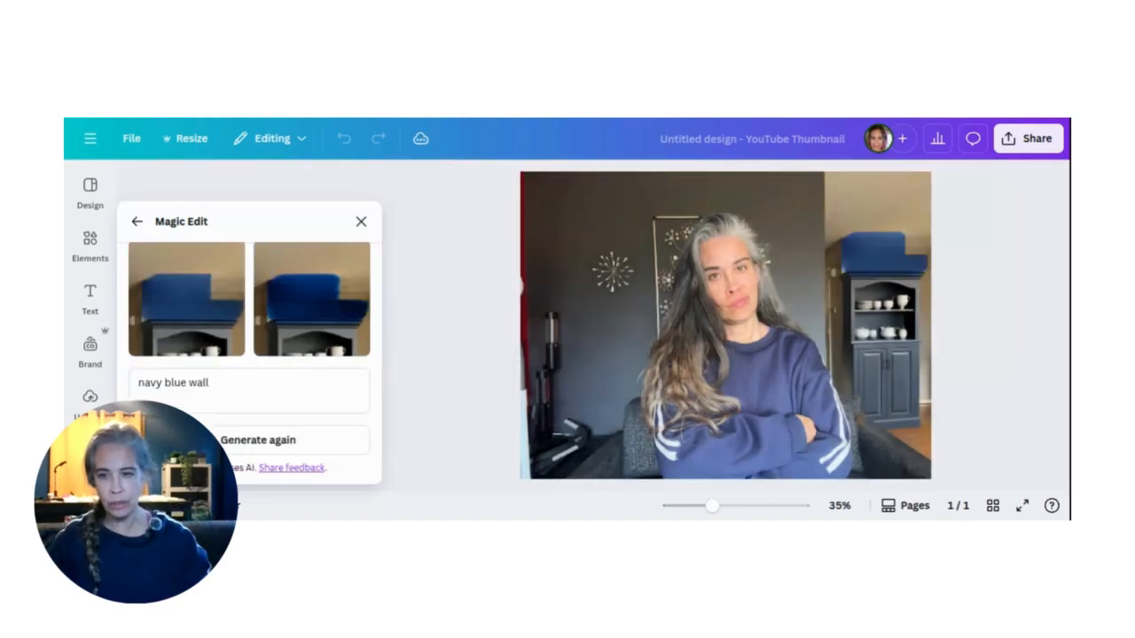
pyautogui.scroll(-2, 269, 285)
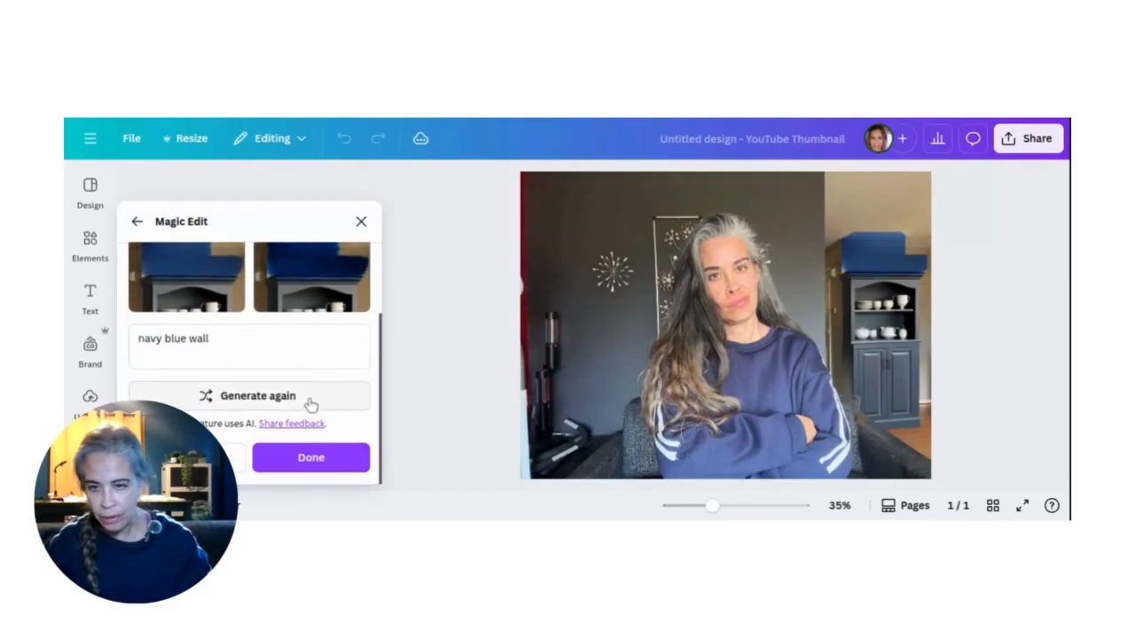
pyautogui.click(233, 399)
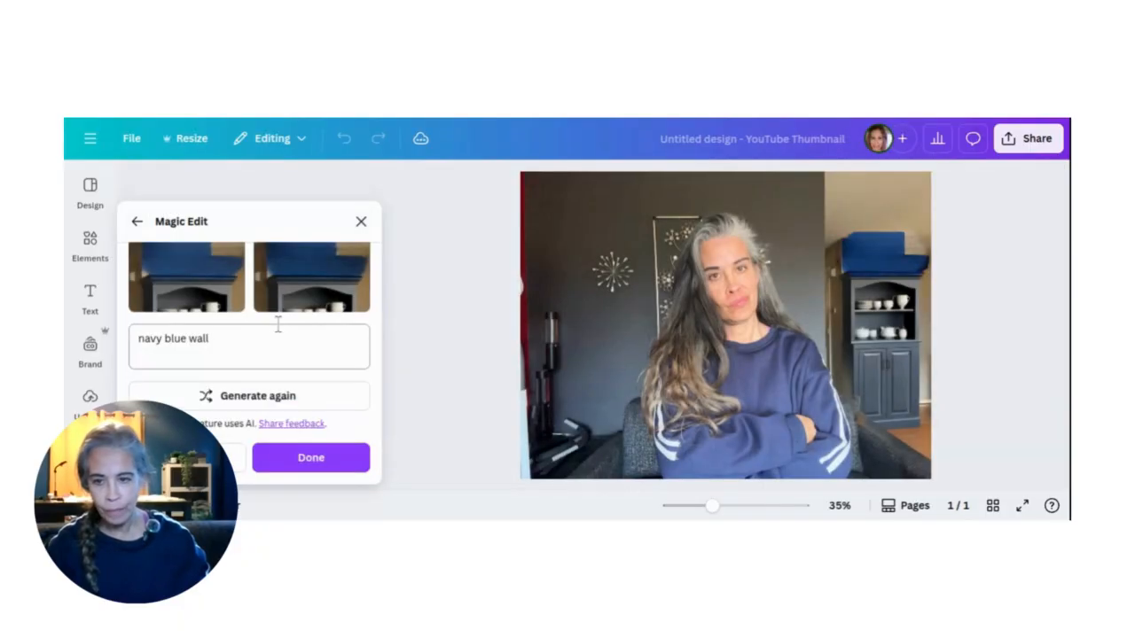
# Replace the edit description with "small wall plants" and finish Magic Edit with the current blue variant.
pyautogui.click(205, 338)
pyautogui.moveTo(205, 338); pyautogui.dragTo(113, 340)
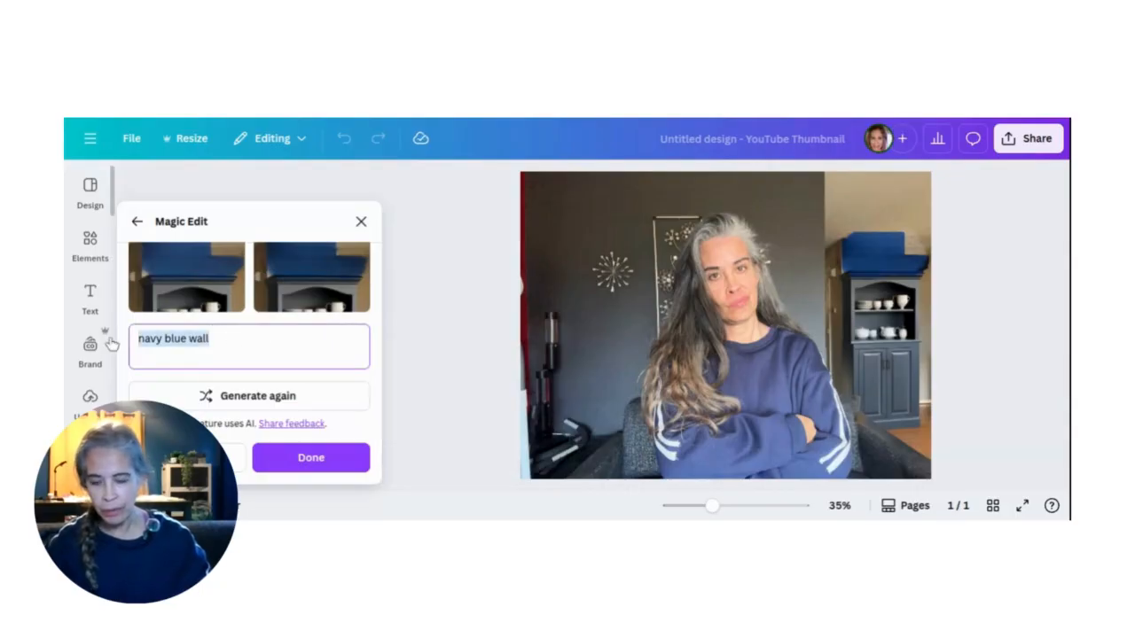
pyautogui.write('small')
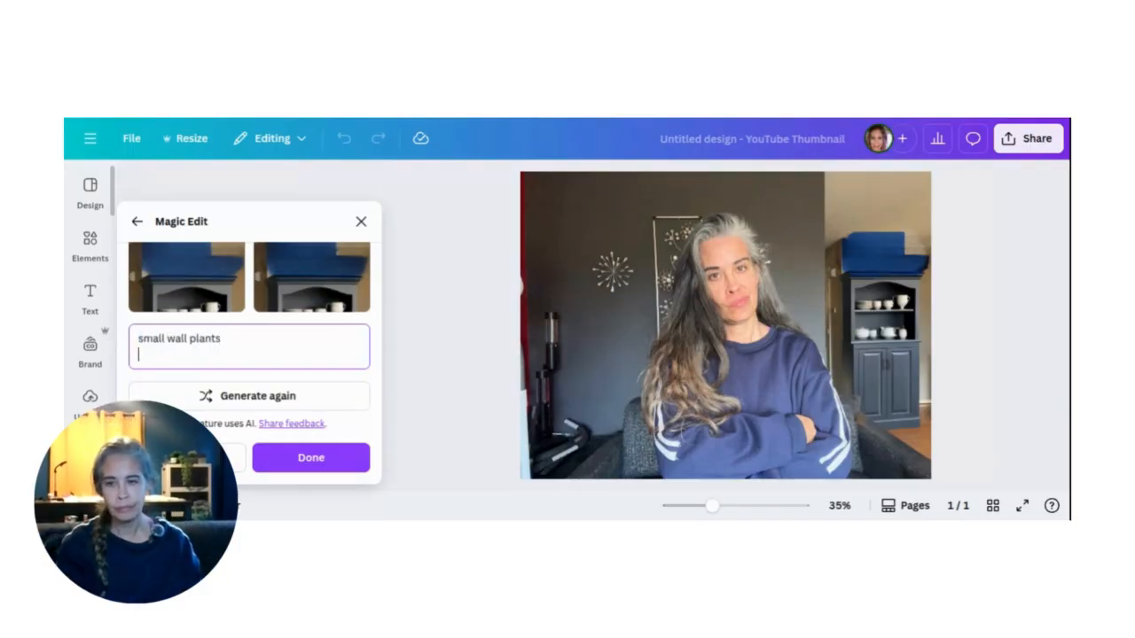
pyautogui.click(302, 461)
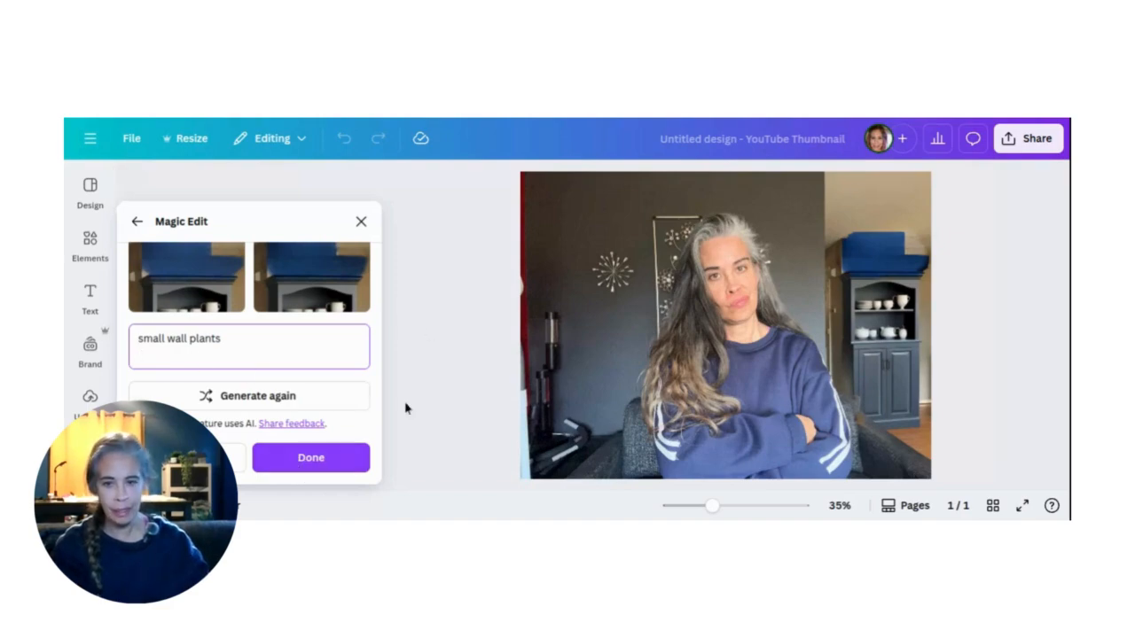
pyautogui.click(303, 462)
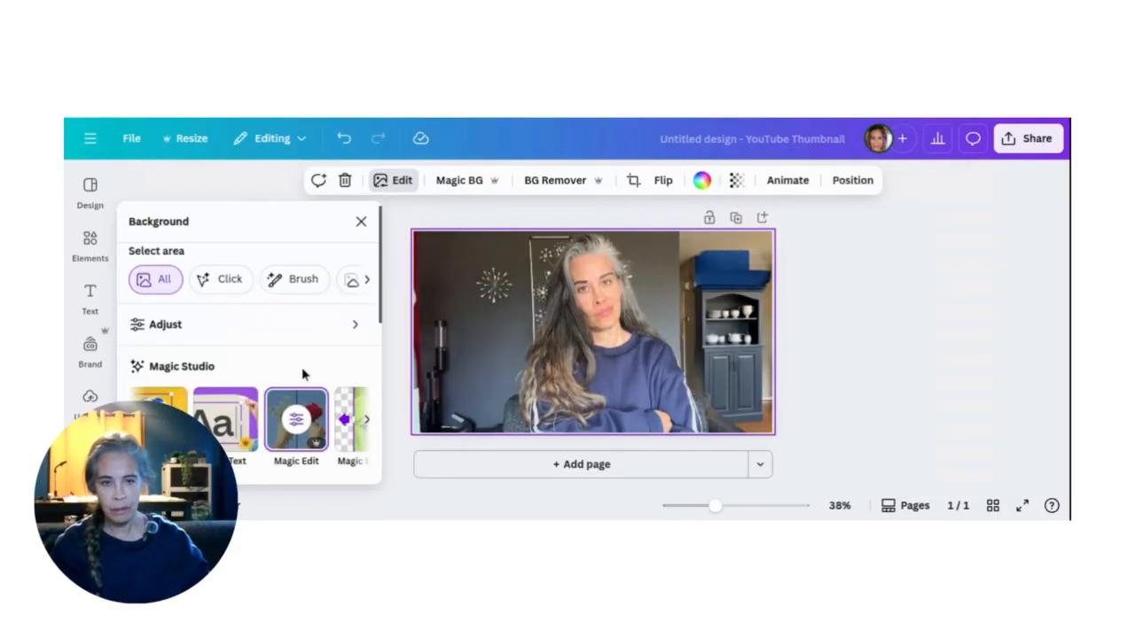
# Undo the blue Magic Edit applied above the hutch.
pyautogui.click(296, 421)
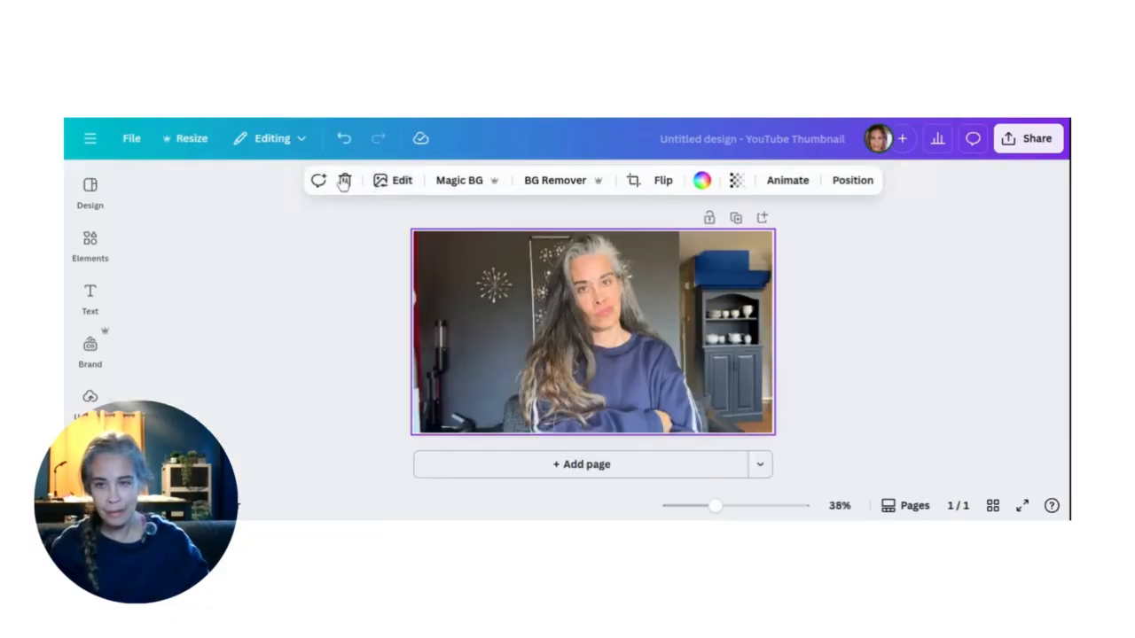
pyautogui.click(345, 139)
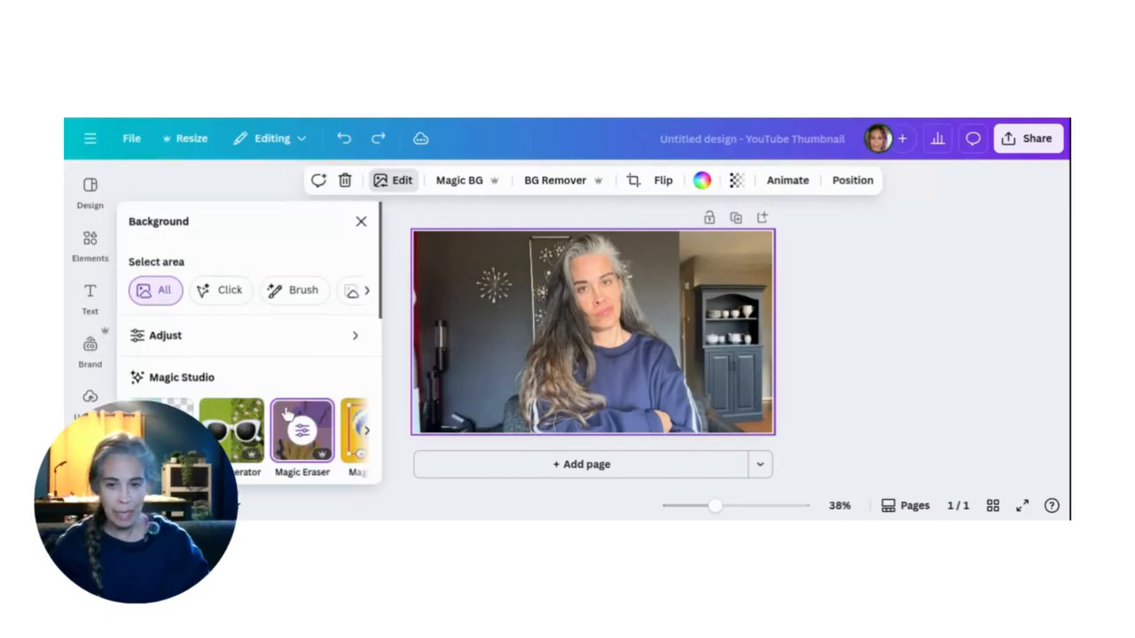
# Open Magic Edit for the photo and brush over the wall area directly above the hutch at size 40.
pyautogui.scroll(-1, 285, 417)
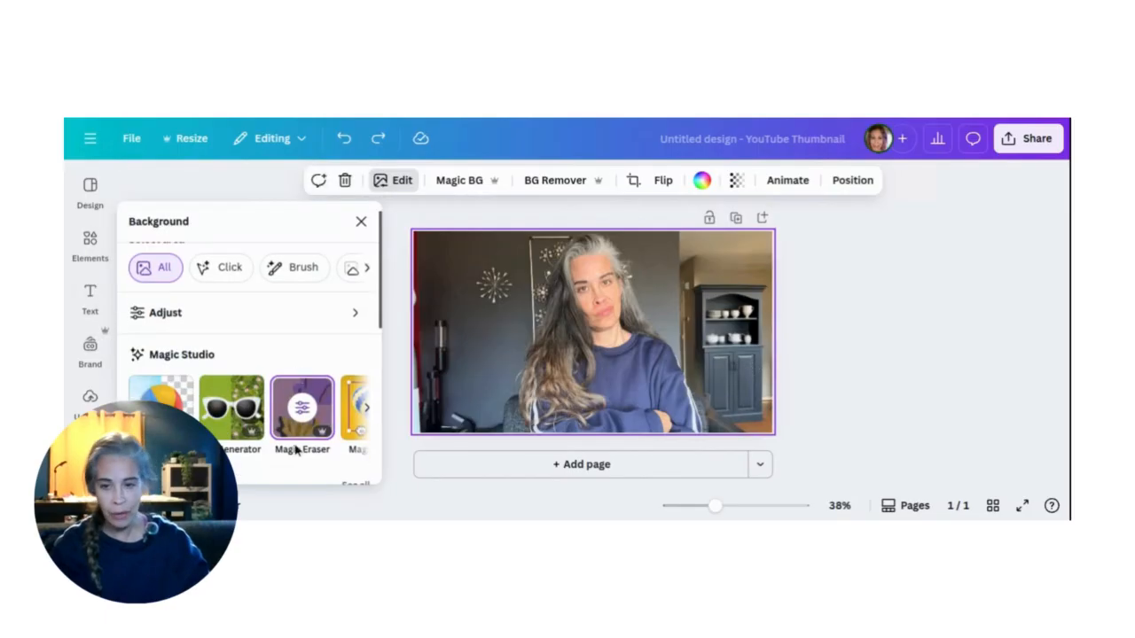
pyautogui.click(364, 410)
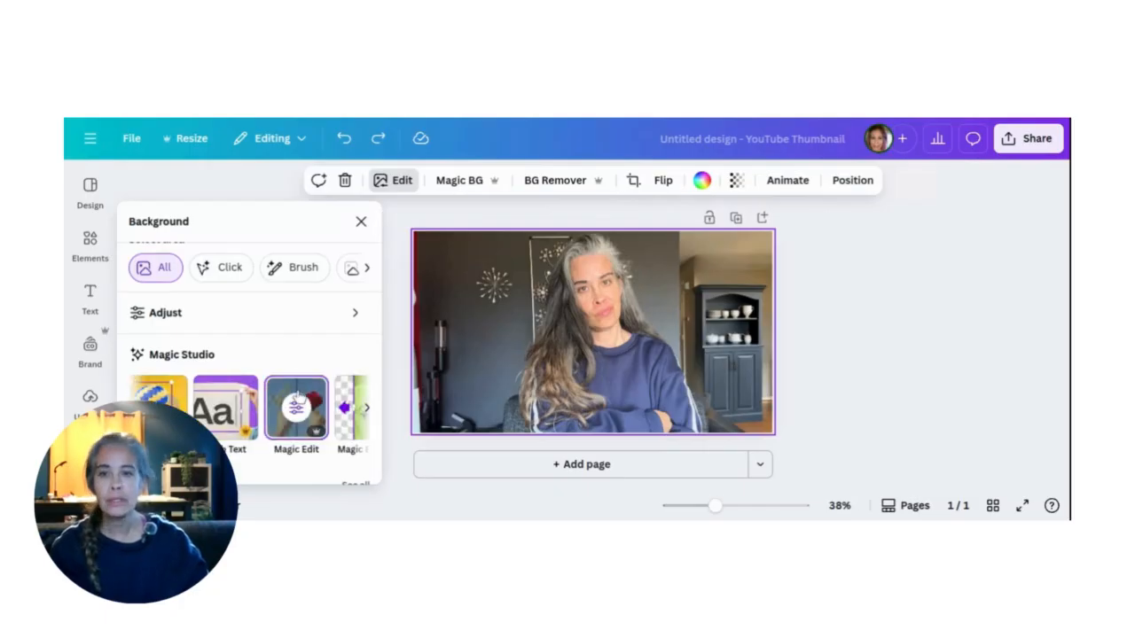
pyautogui.click(296, 400)
pyautogui.scroll(-1, 283, 352)
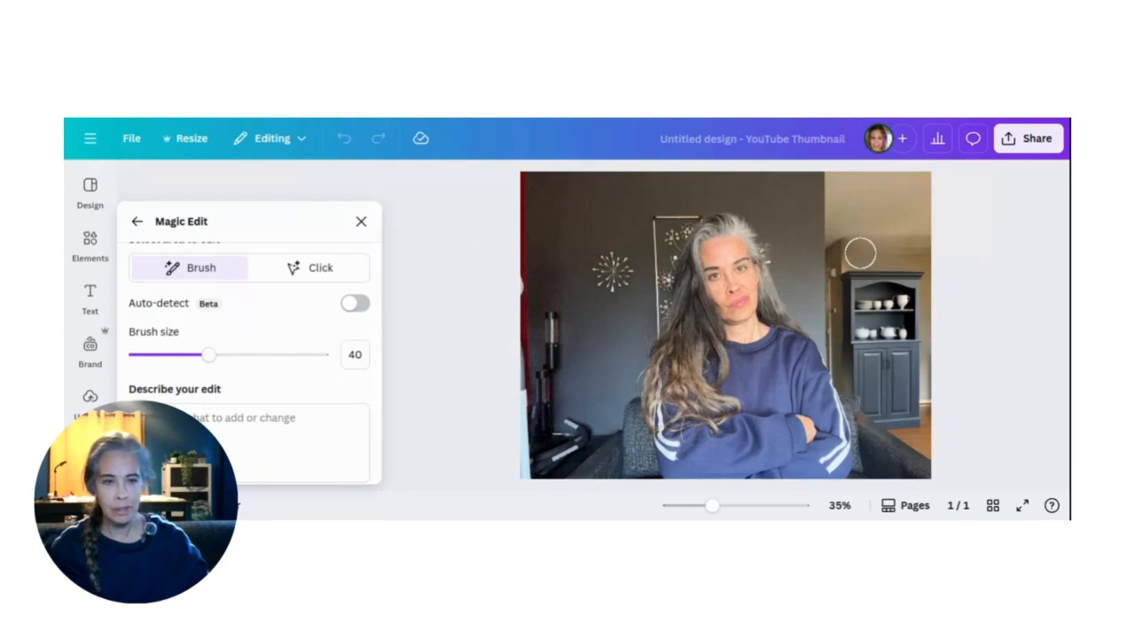
pyautogui.moveTo(858, 252)
pyautogui.mouseDown()
pyautogui.moveTo(848, 254)
pyautogui.moveTo(914, 256)
pyautogui.moveTo(873, 247)
pyautogui.mouseUp()
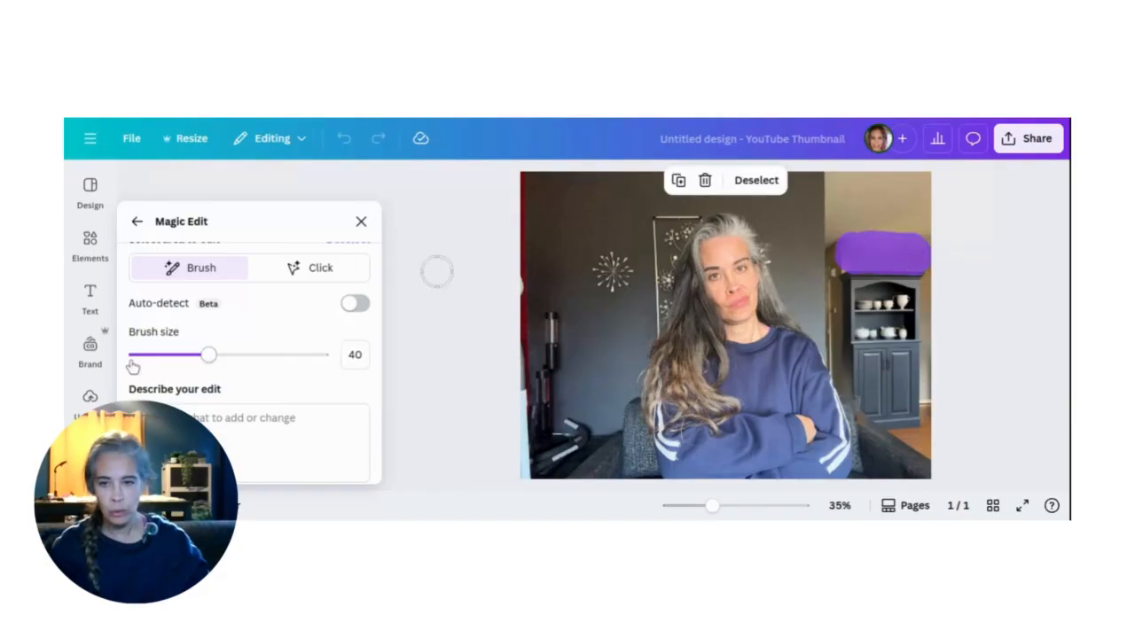
# Describe the edit above the hutch as "house plants" and generate the variants.
pyautogui.scroll(-2, 266, 355)
pyautogui.click(226, 337)
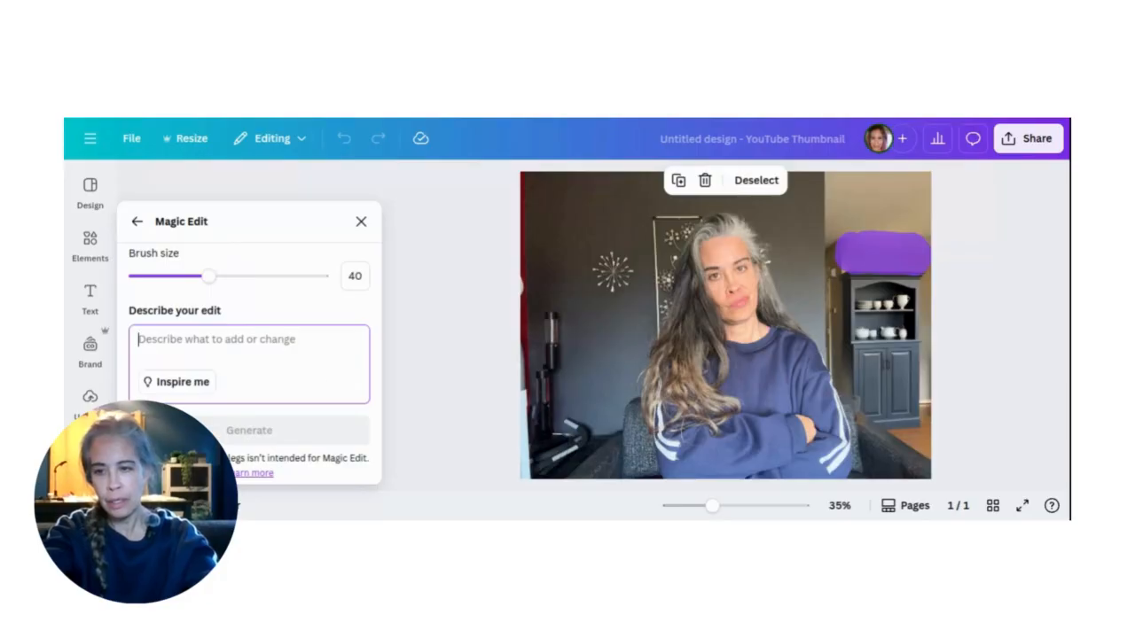
pyautogui.write('boo')
pyautogui.press('BackSpace')
pyautogui.press('BackSpace')
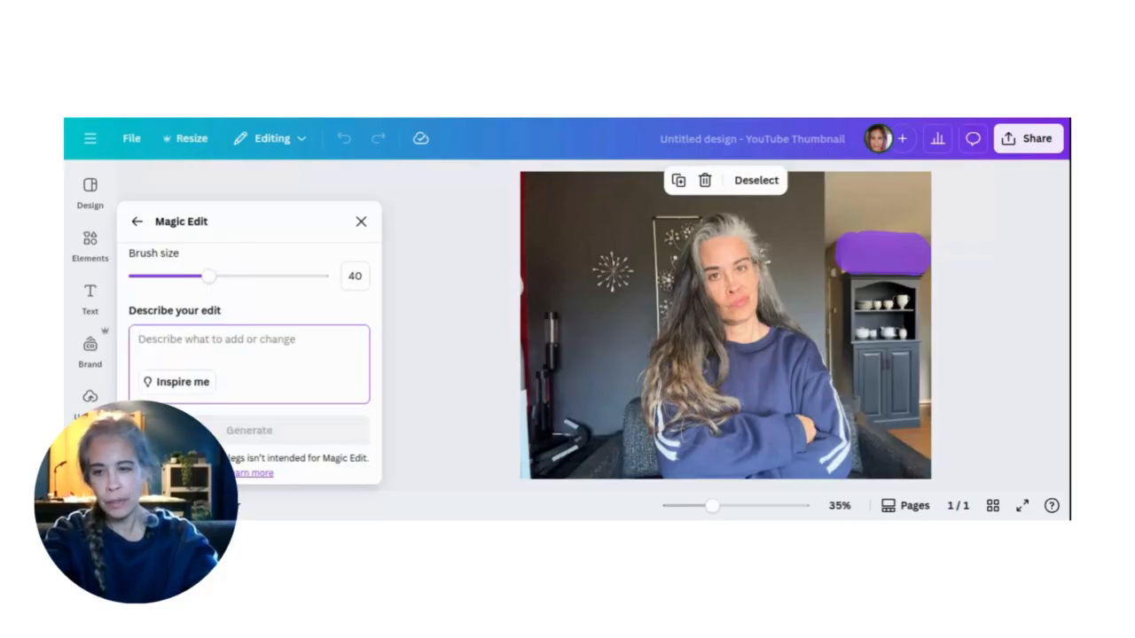
pyautogui.write('plants')
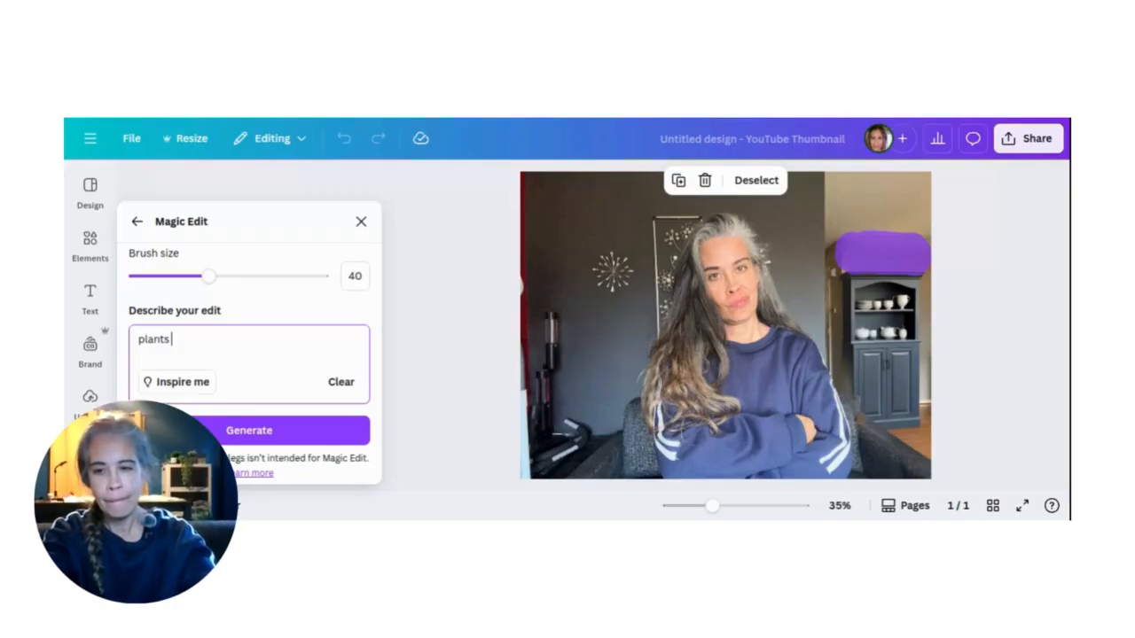
pyautogui.press('BackSpace')
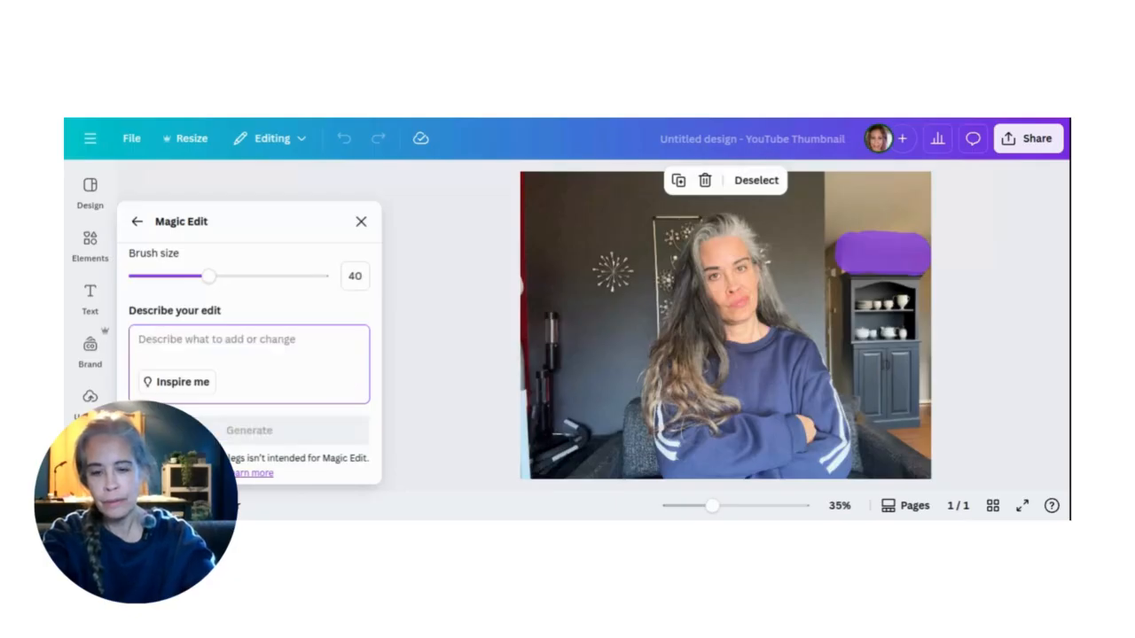
pyautogui.write('house plan')
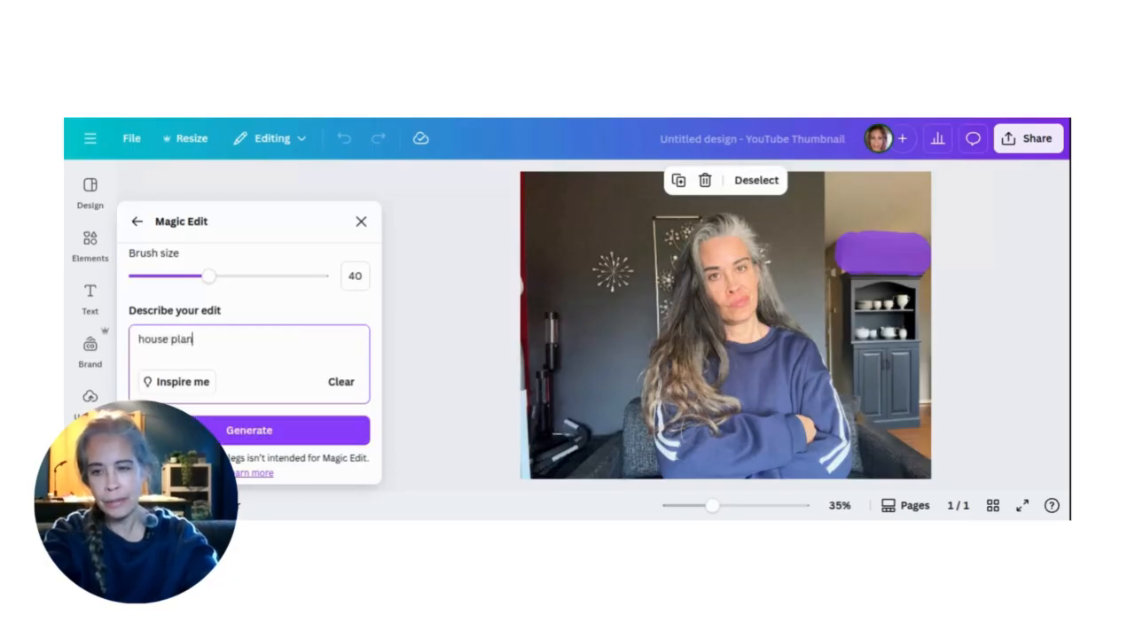
pyautogui.write('ts')
pyautogui.press('Return')
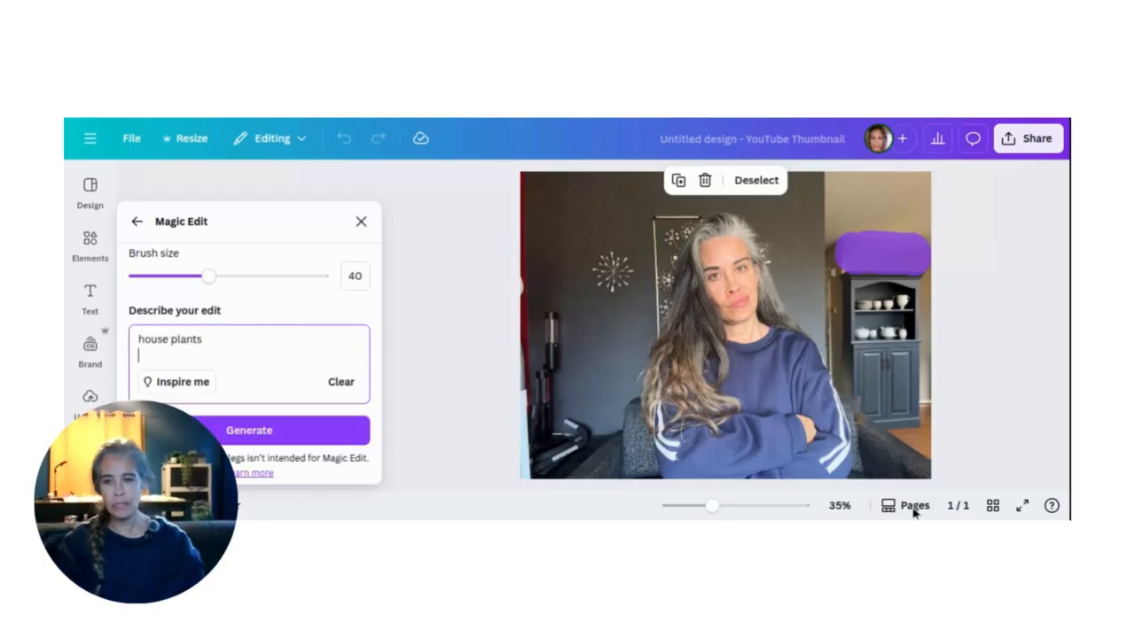
pyautogui.click(314, 443)
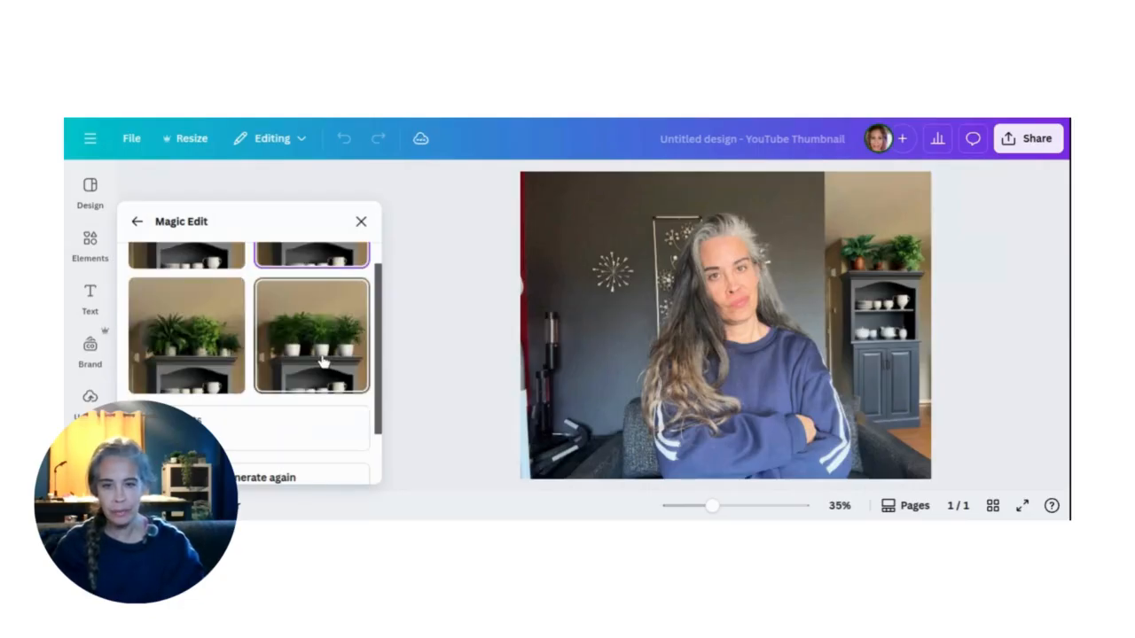
# Preview each house plant variant on the photo and apply the one with plants in terracotta pots.
pyautogui.click(324, 362)
pyautogui.scroll(2, 323, 351)
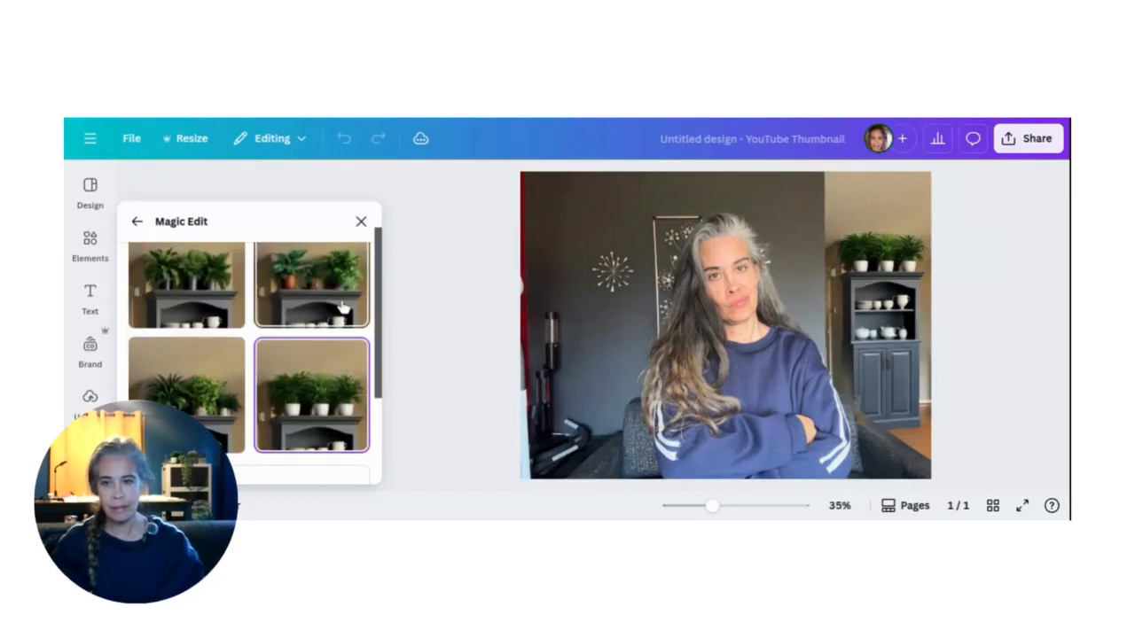
pyautogui.click(341, 306)
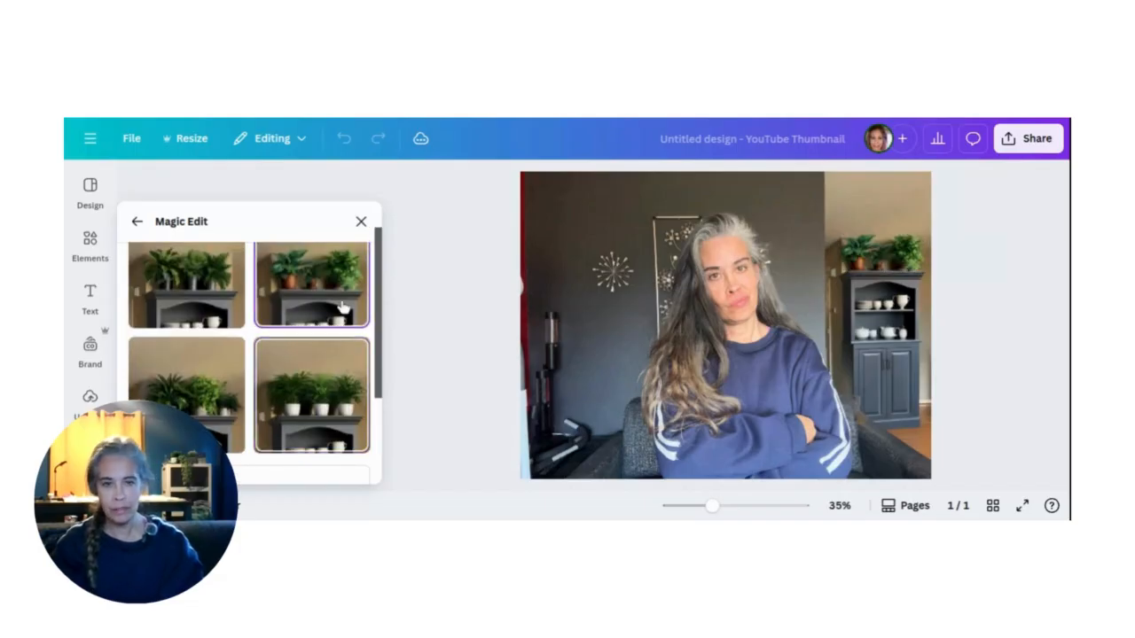
pyautogui.click(184, 281)
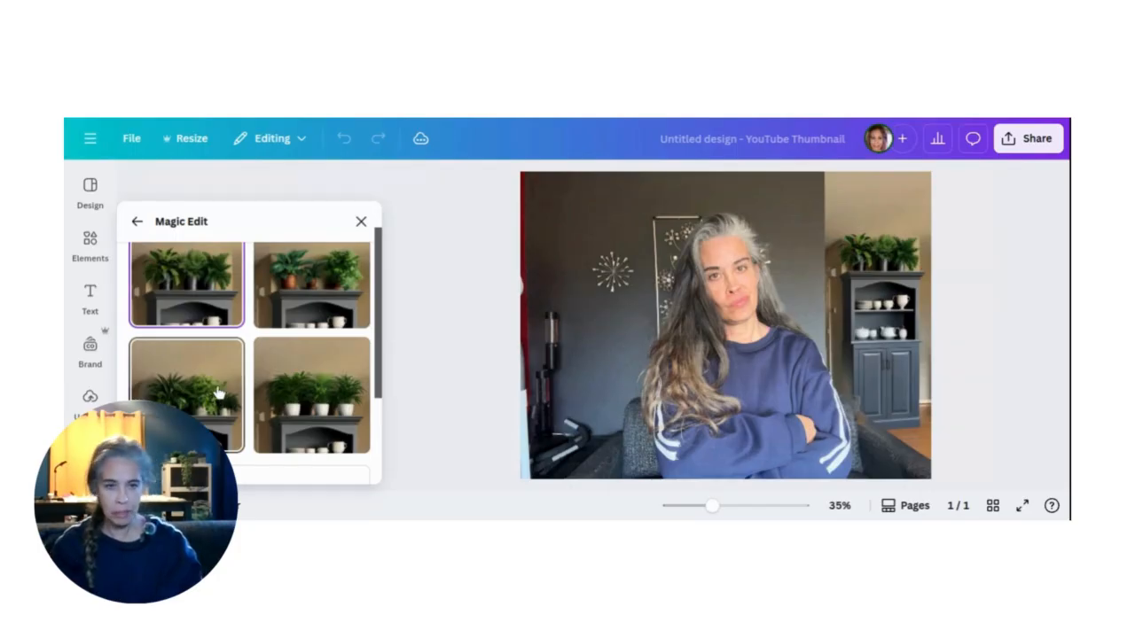
pyautogui.click(217, 415)
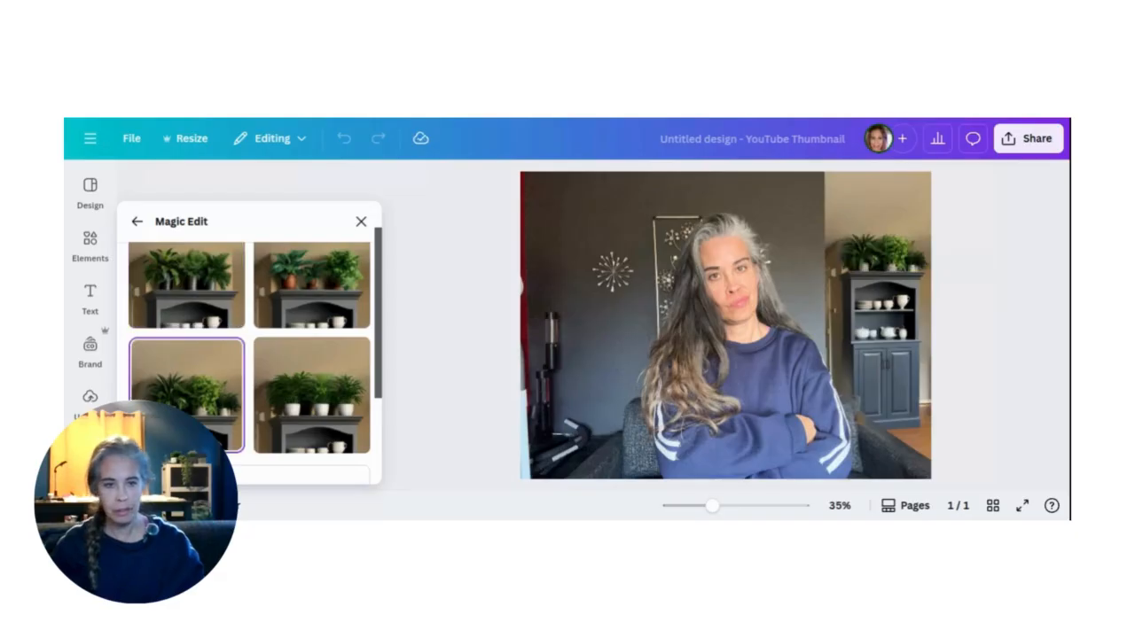
pyautogui.click(321, 280)
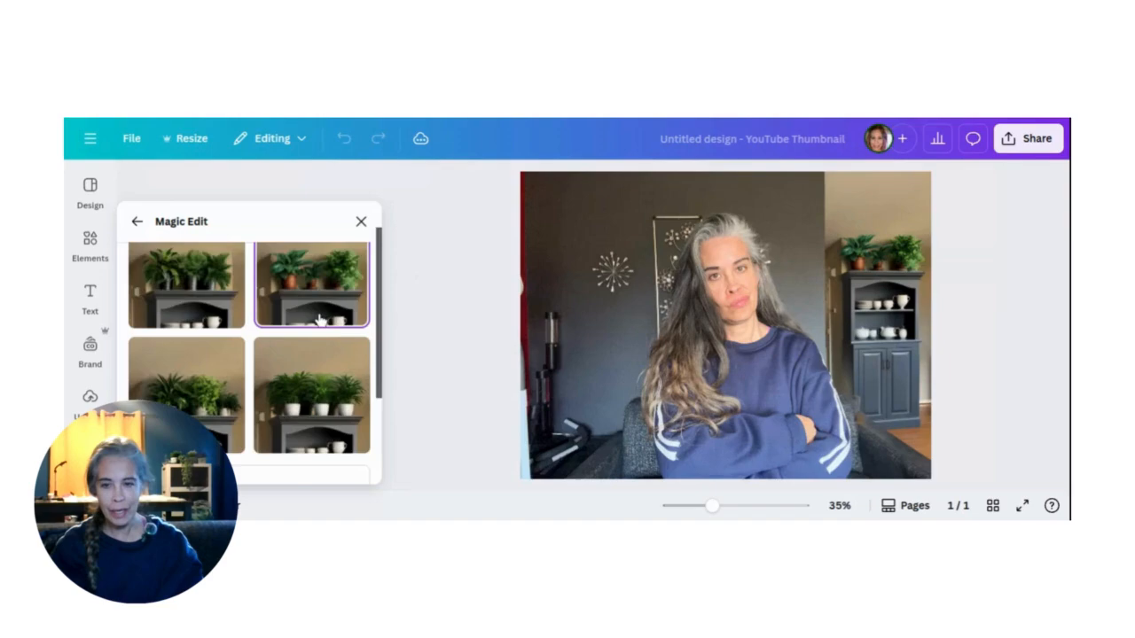
pyautogui.scroll(-5, 319, 319)
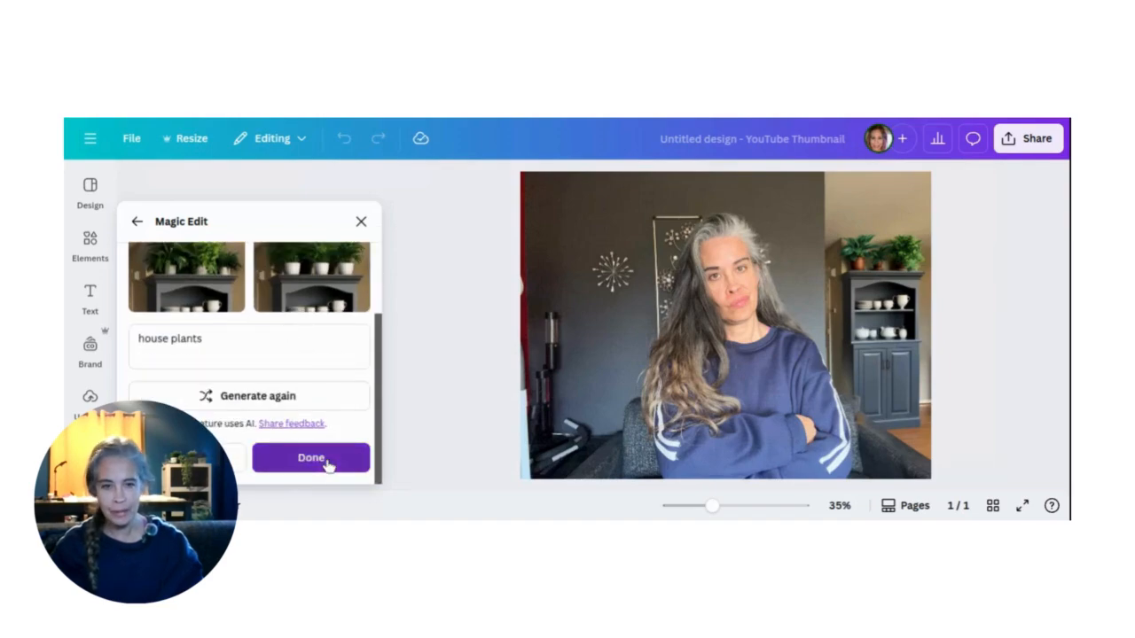
pyautogui.click(326, 462)
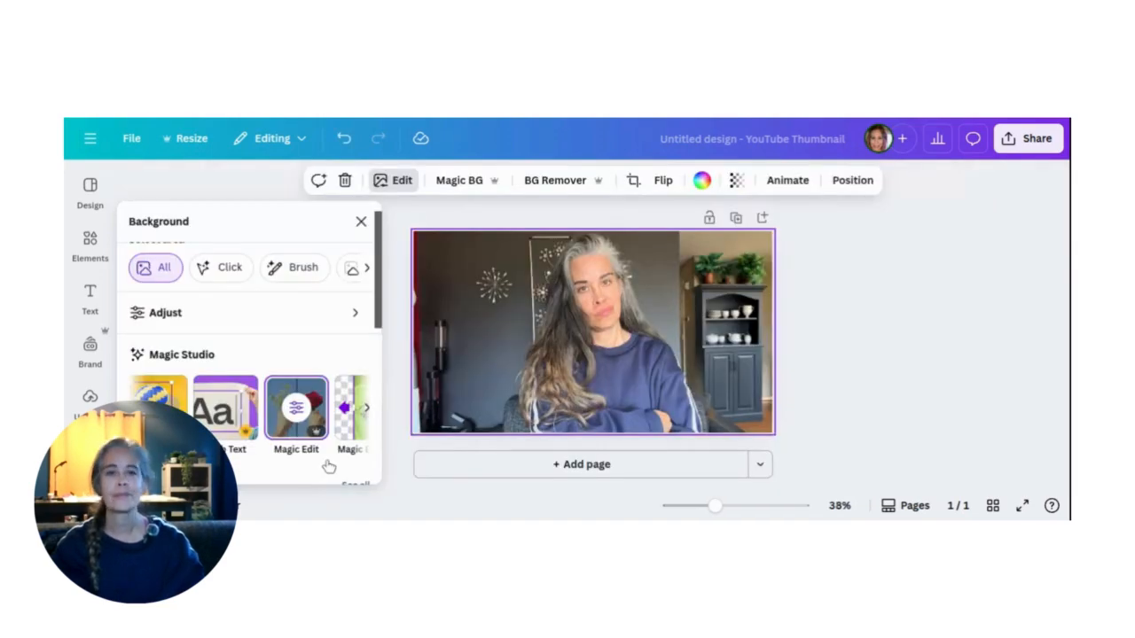
# Open Magic Edit again and brush at size 22 over the woman's hair from the crown down the long side.
pyautogui.scroll(-1, 292, 337)
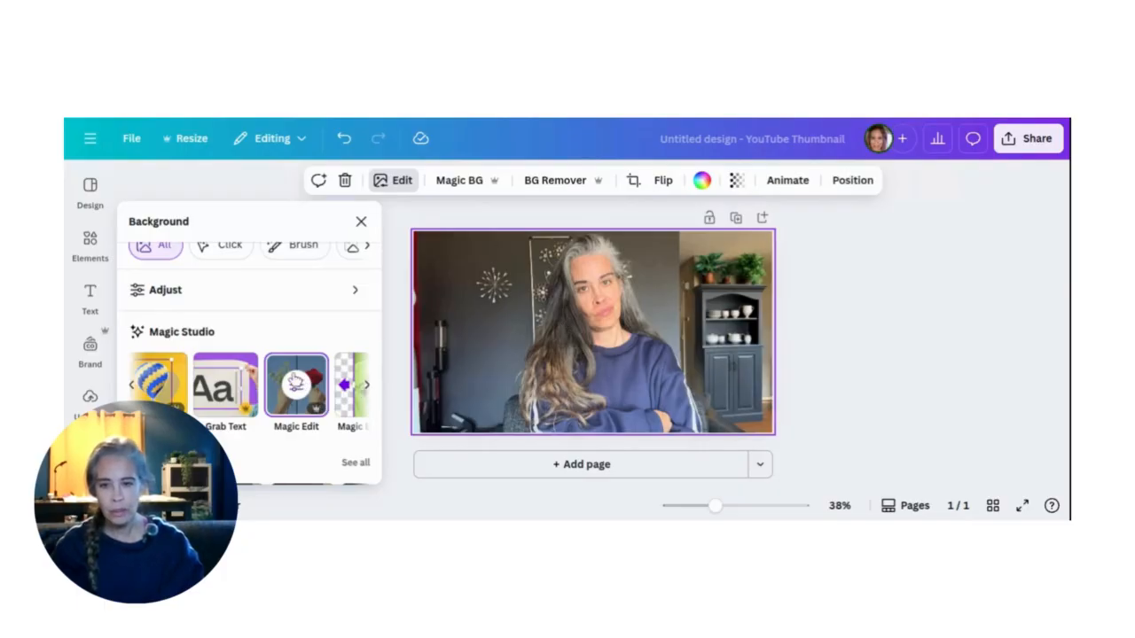
pyautogui.click(295, 383)
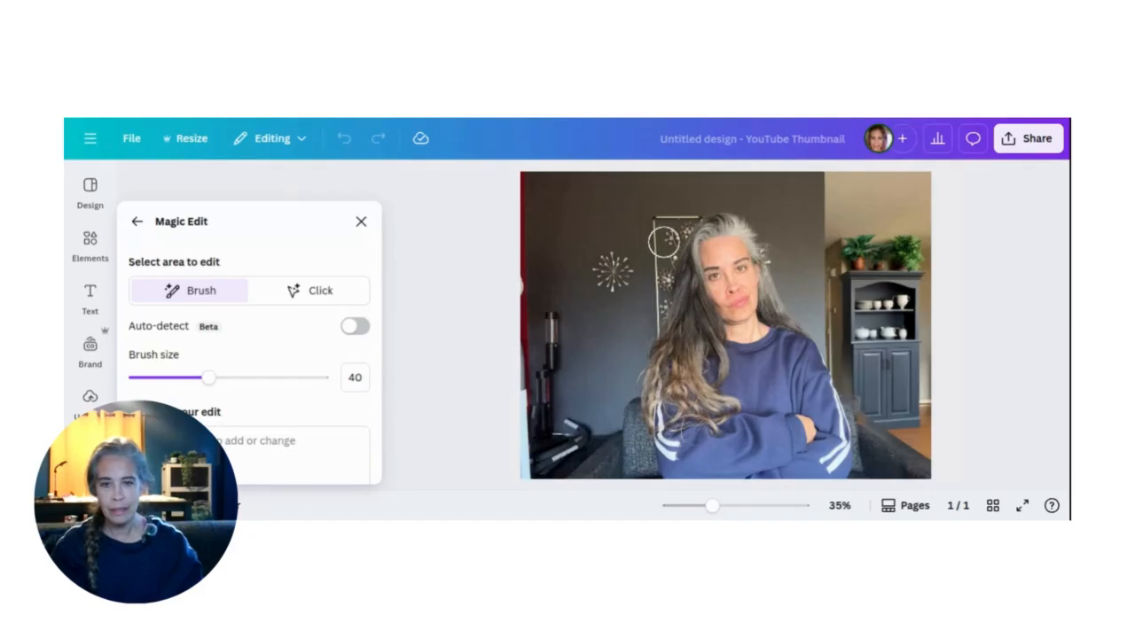
pyautogui.click(175, 376)
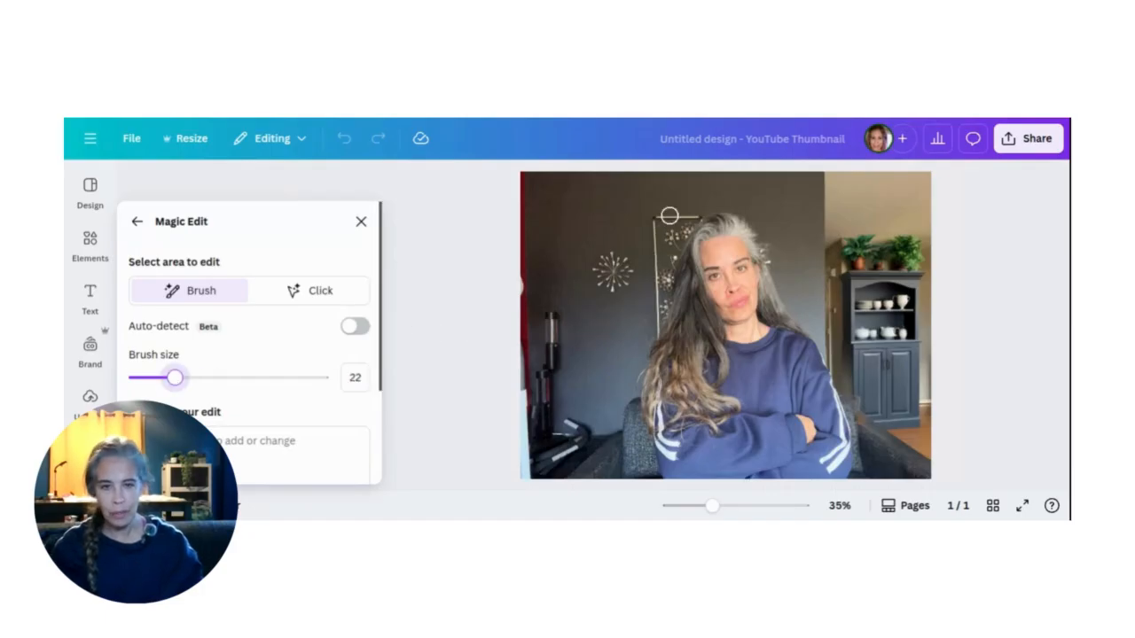
pyautogui.moveTo(740, 227)
pyautogui.mouseDown()
pyautogui.moveTo(711, 224)
pyautogui.moveTo(749, 231)
pyautogui.moveTo(705, 228)
pyautogui.moveTo(695, 241)
pyautogui.moveTo(672, 339)
pyautogui.moveTo(695, 269)
pyautogui.moveTo(710, 330)
pyautogui.moveTo(709, 319)
pyautogui.moveTo(695, 328)
pyautogui.moveTo(682, 367)
pyautogui.moveTo(696, 417)
pyautogui.mouseUp()
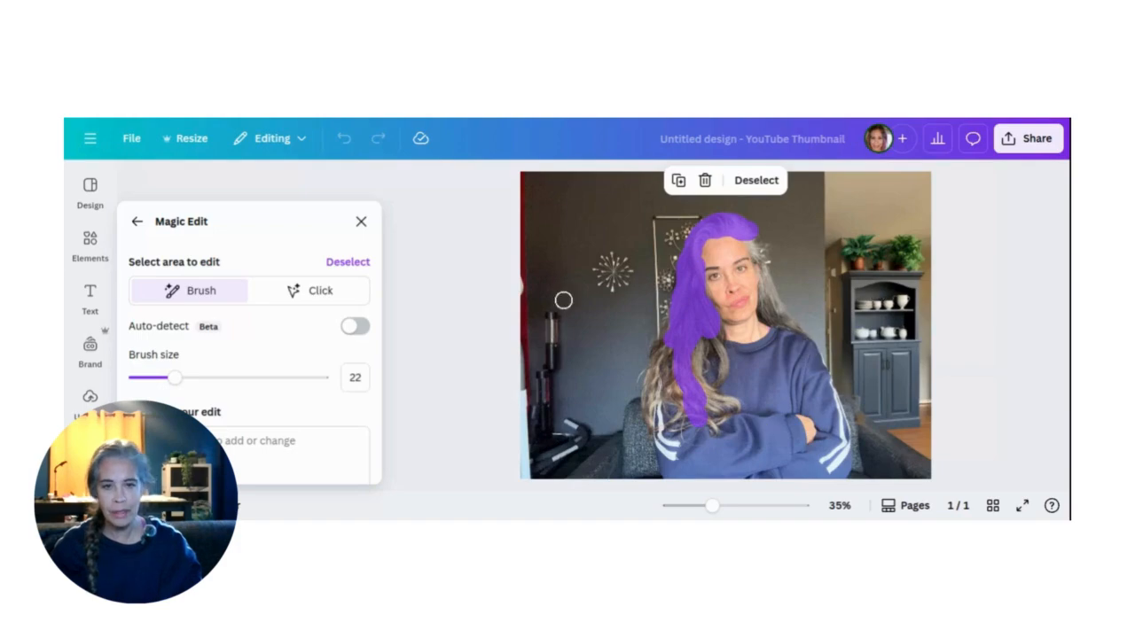
# Describe the hair edit as "black and silver highlights".
pyautogui.click(262, 460)
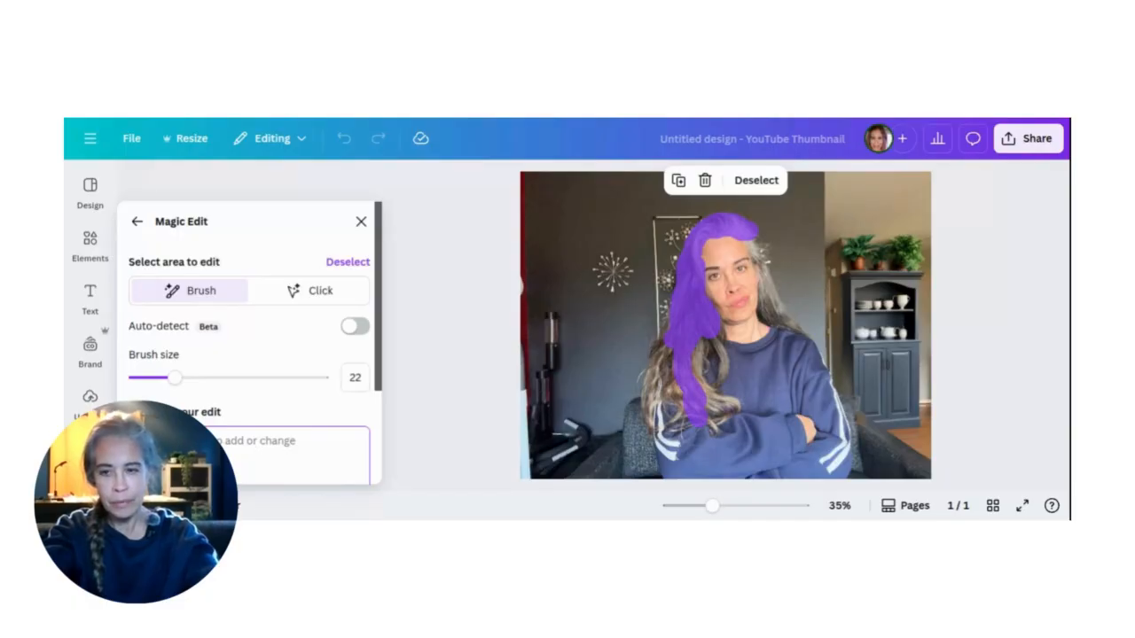
pyautogui.write('c')
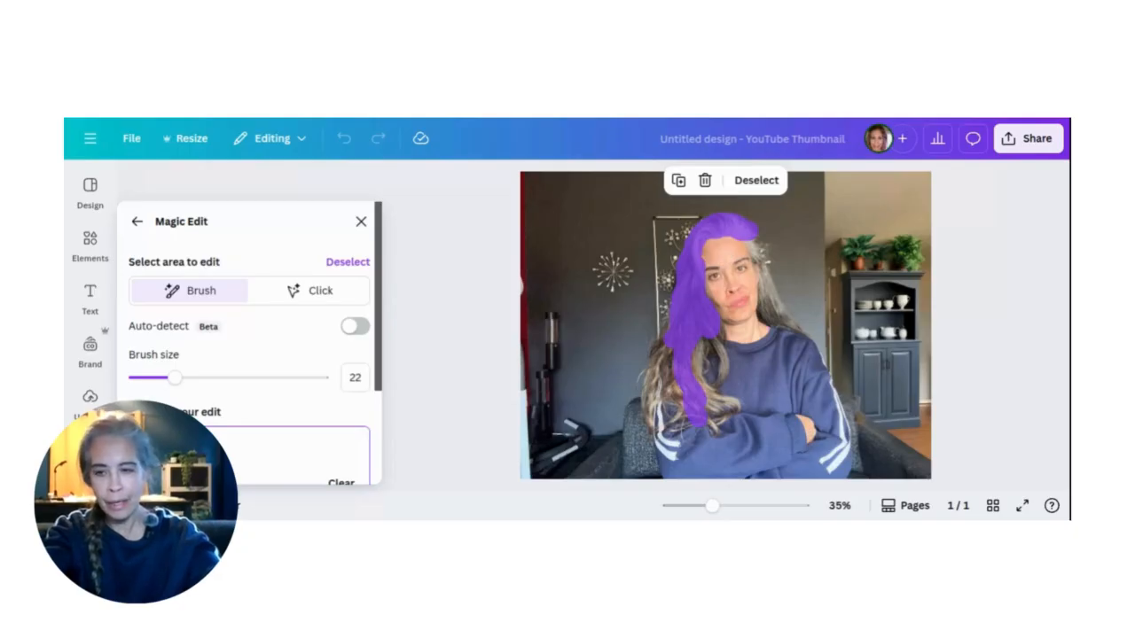
pyautogui.press('BackSpace')
pyautogui.write('c')
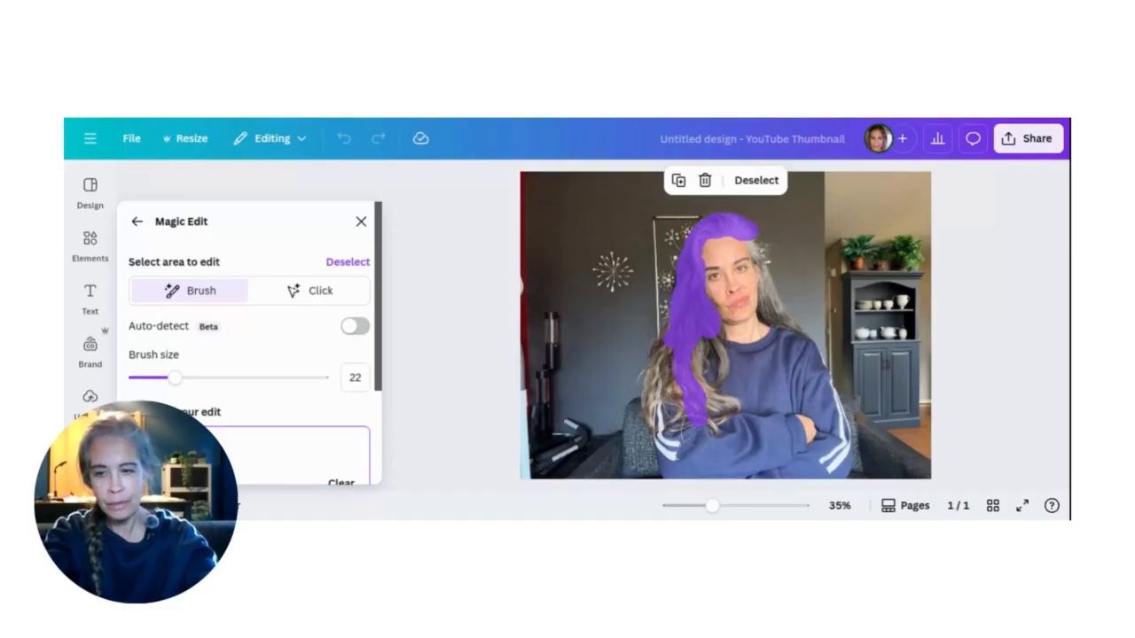
pyautogui.write('ighlights')
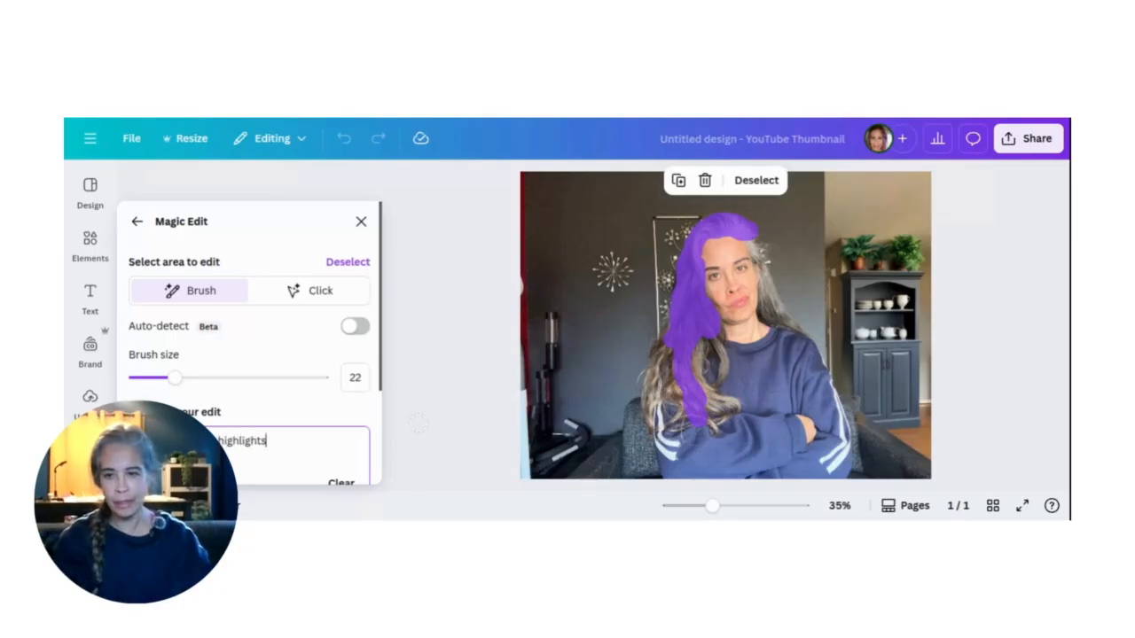
# Extend the hair selection to the other side of the hairline with brush size 23 and generate the variants.
pyautogui.scroll(-1, 249, 363)
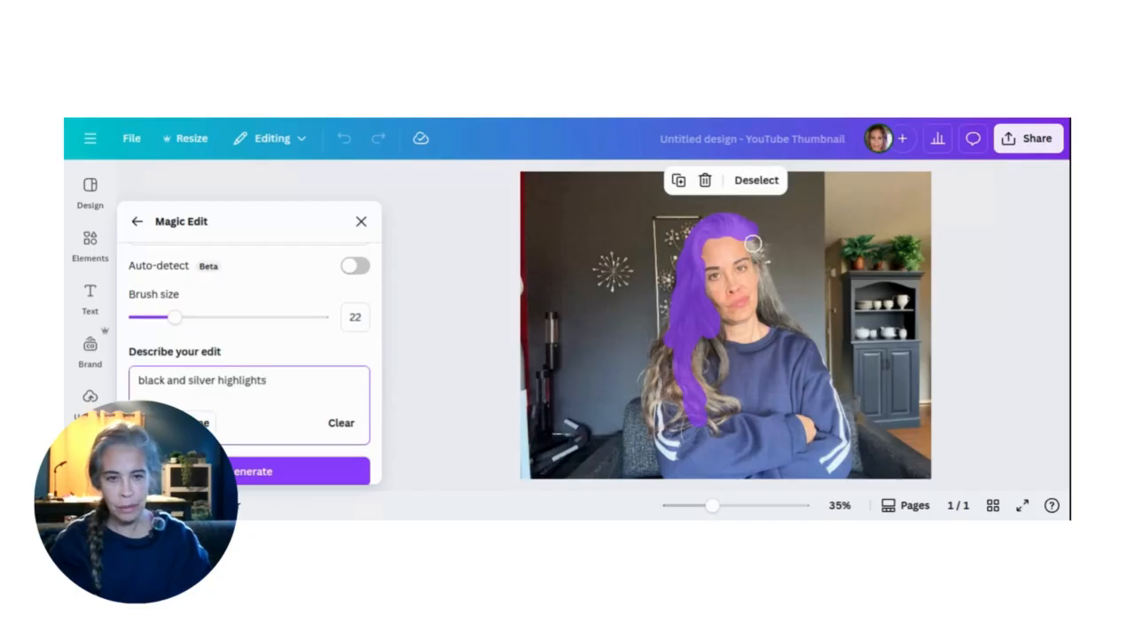
pyautogui.click(154, 320)
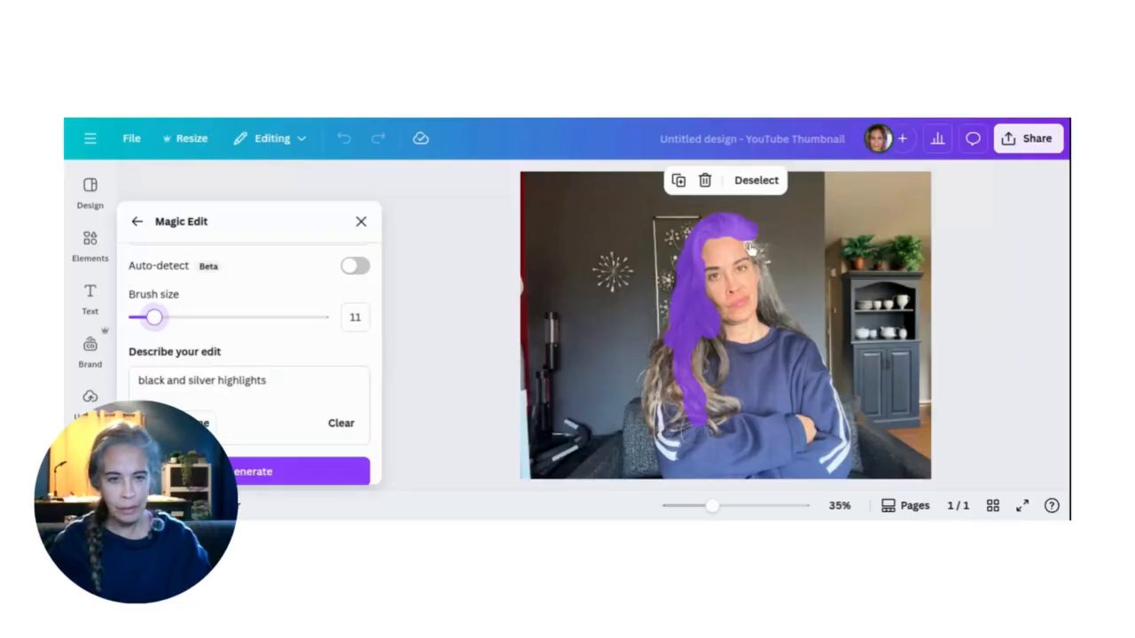
pyautogui.click(178, 317)
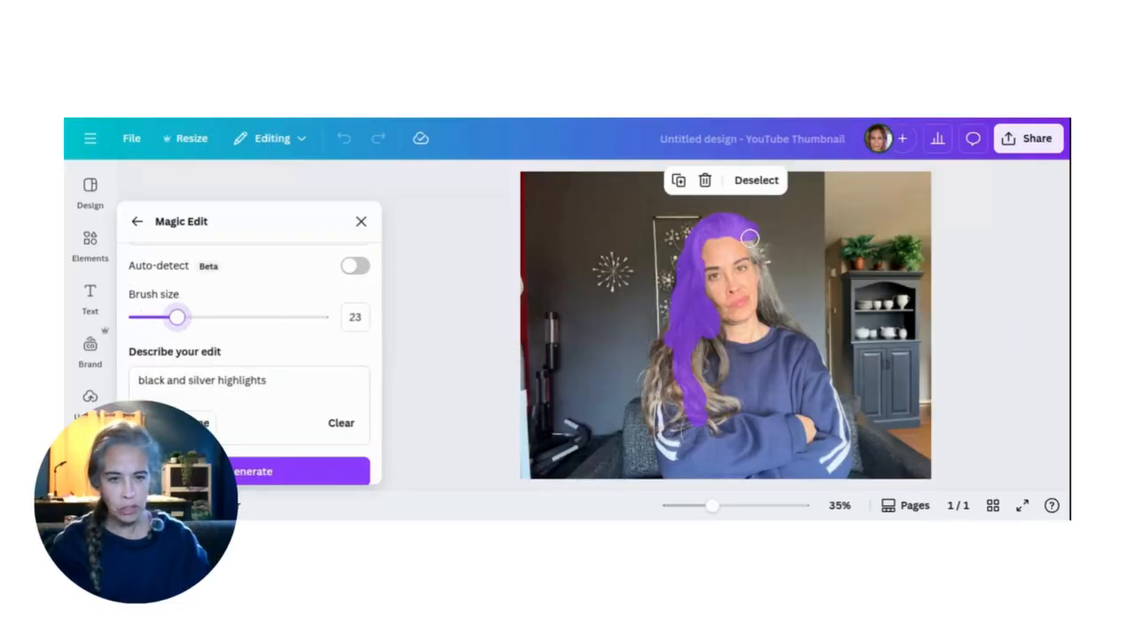
pyautogui.moveTo(752, 243); pyautogui.dragTo(770, 264)
pyautogui.click(239, 471)
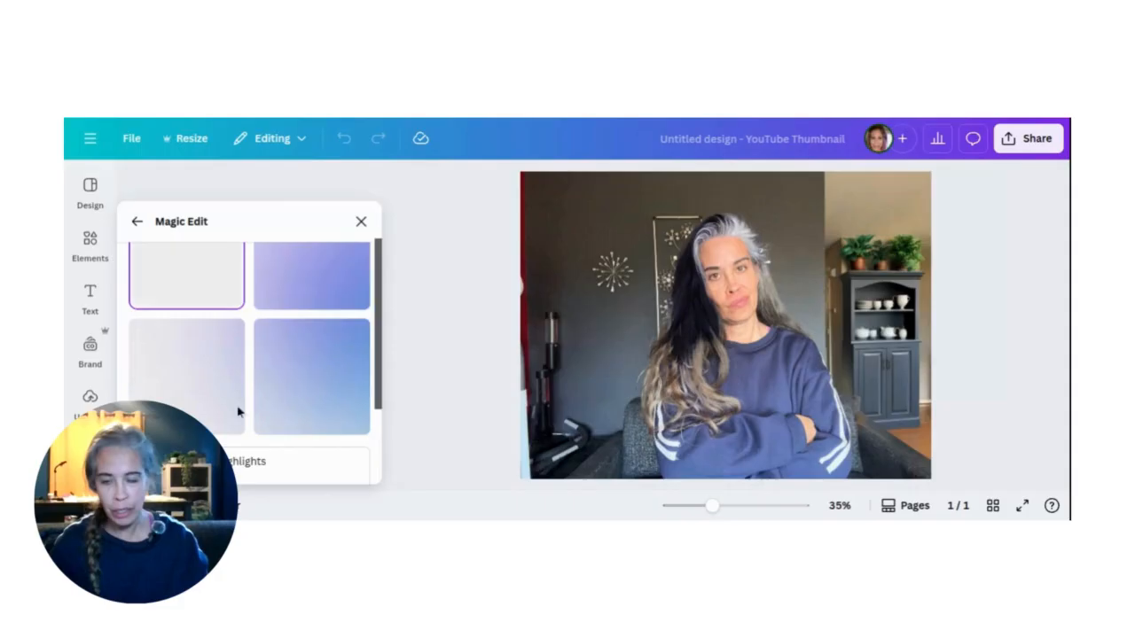
# Preview the generated hair variants on the photo and select the fourth one.
pyautogui.scroll(1, 326, 380)
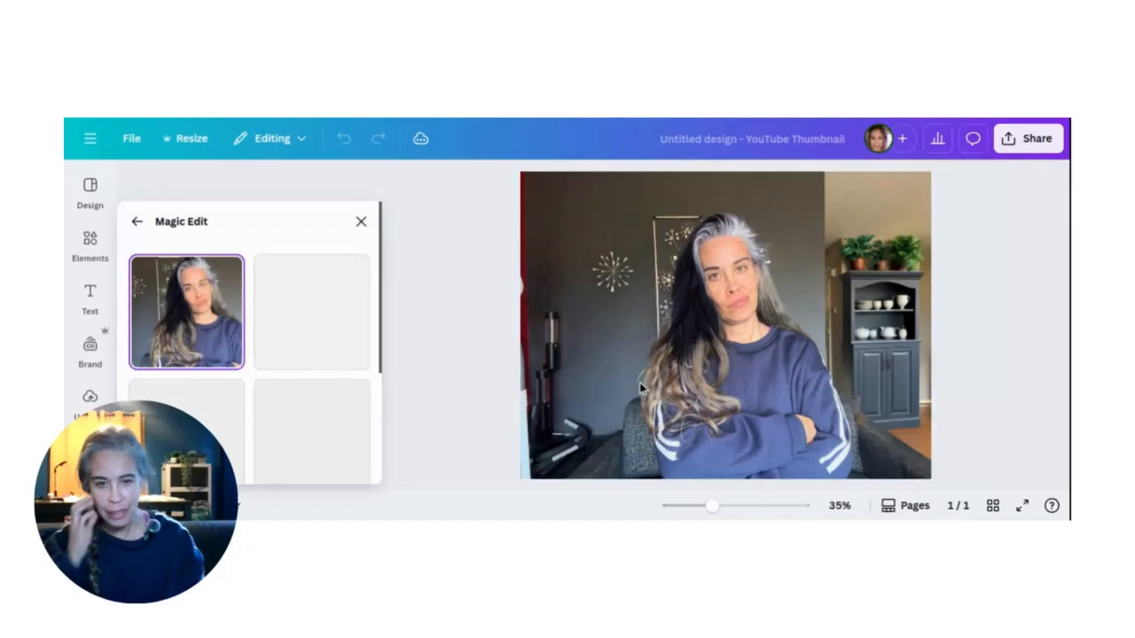
pyautogui.scroll(-1, 303, 329)
pyautogui.click(304, 324)
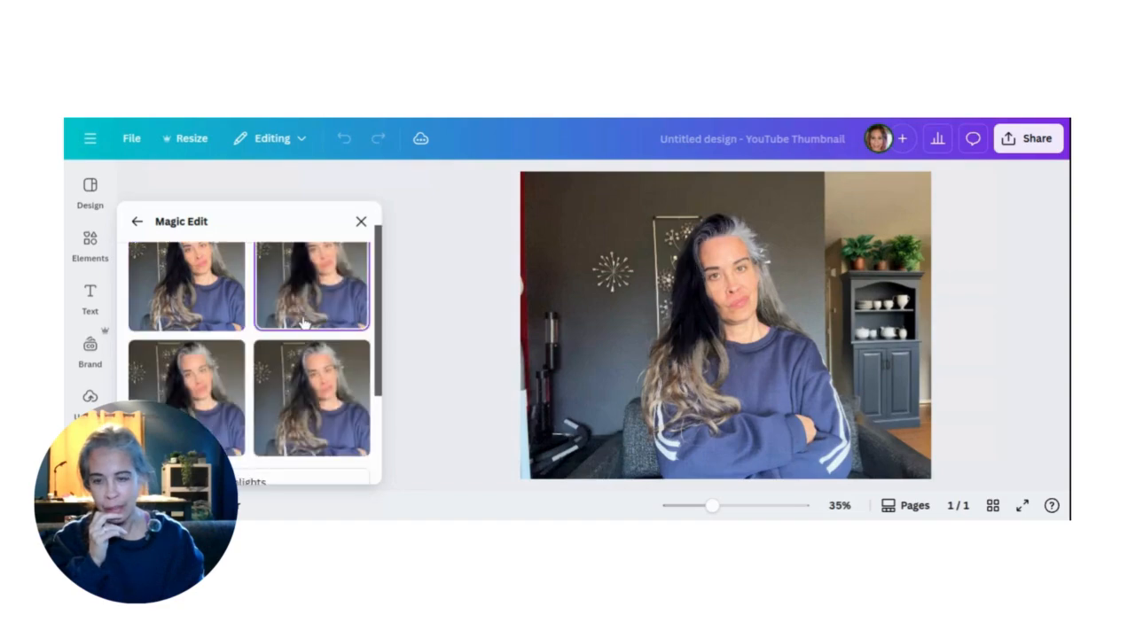
pyautogui.click(323, 428)
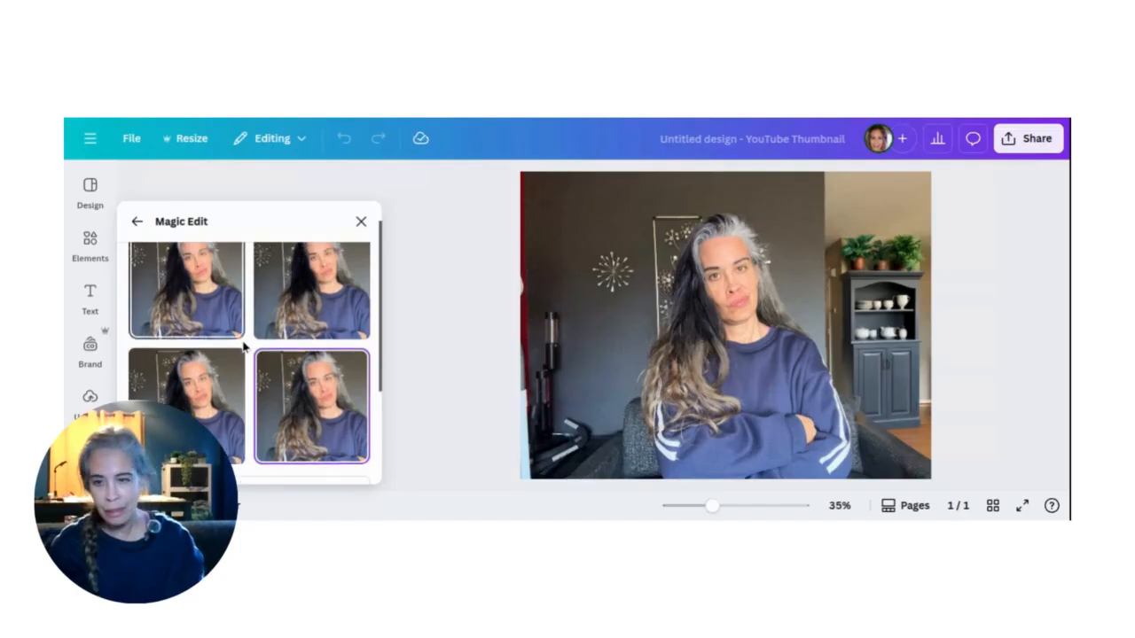
# Replace the description of the hair edit with "brown highlights in hair".
pyautogui.scroll(-2, 275, 381)
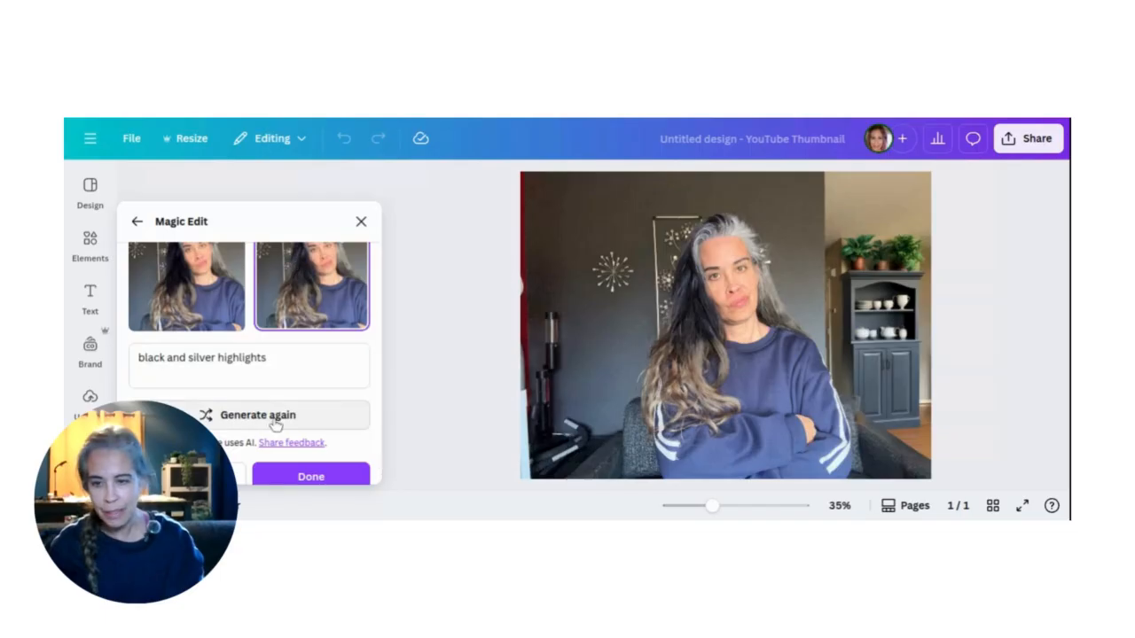
pyautogui.moveTo(267, 362); pyautogui.dragTo(123, 354)
pyautogui.write('brow')
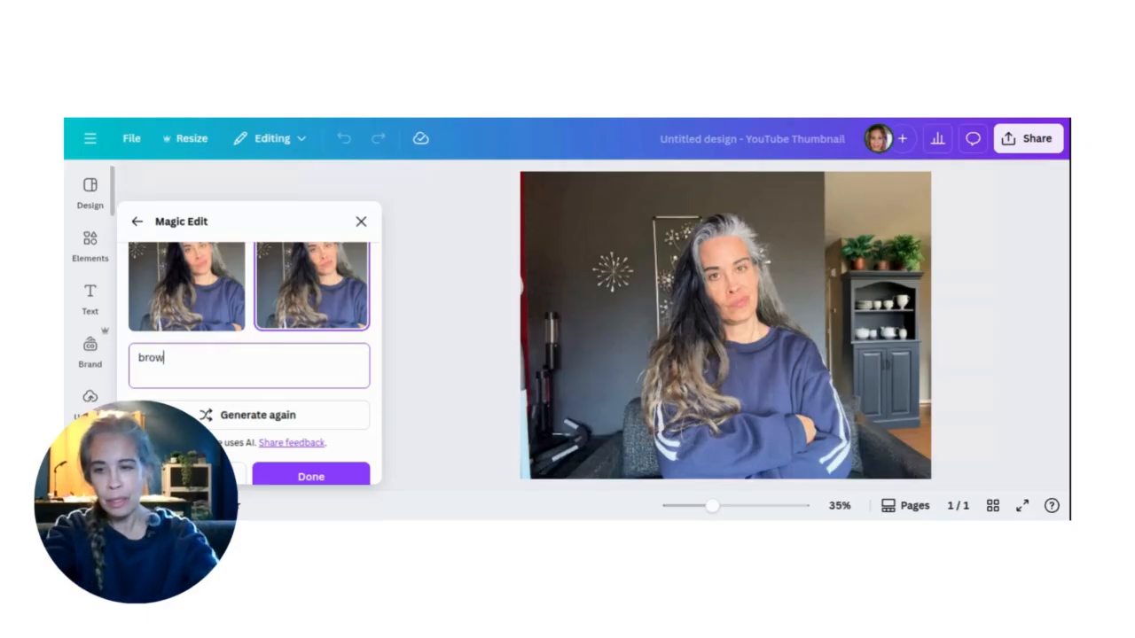
pyautogui.write('n hig')
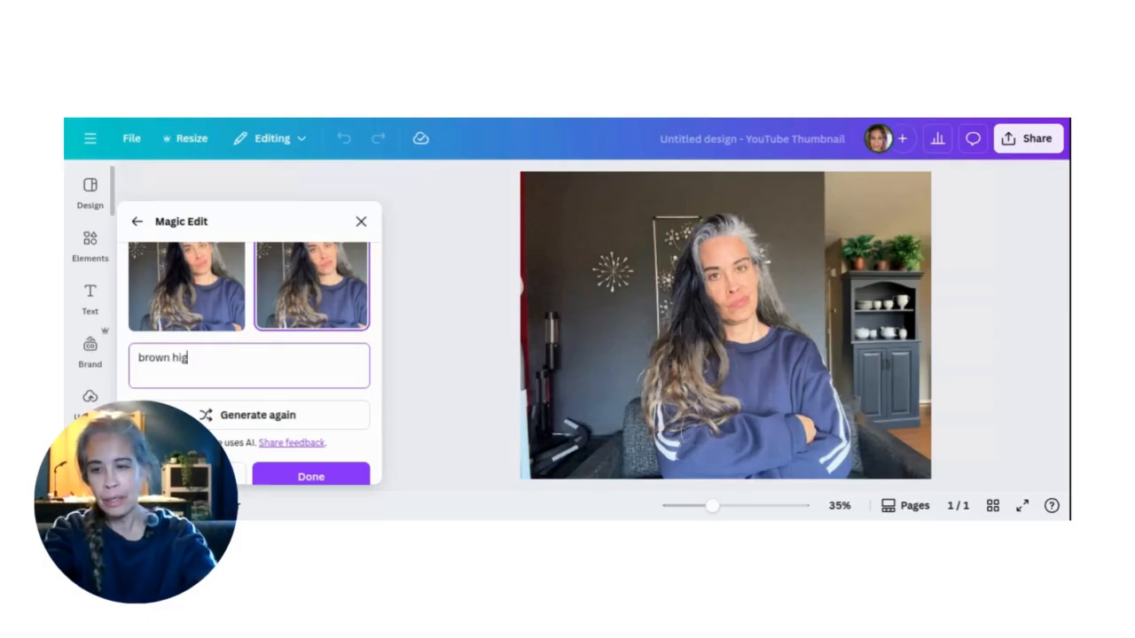
pyautogui.write('hlights')
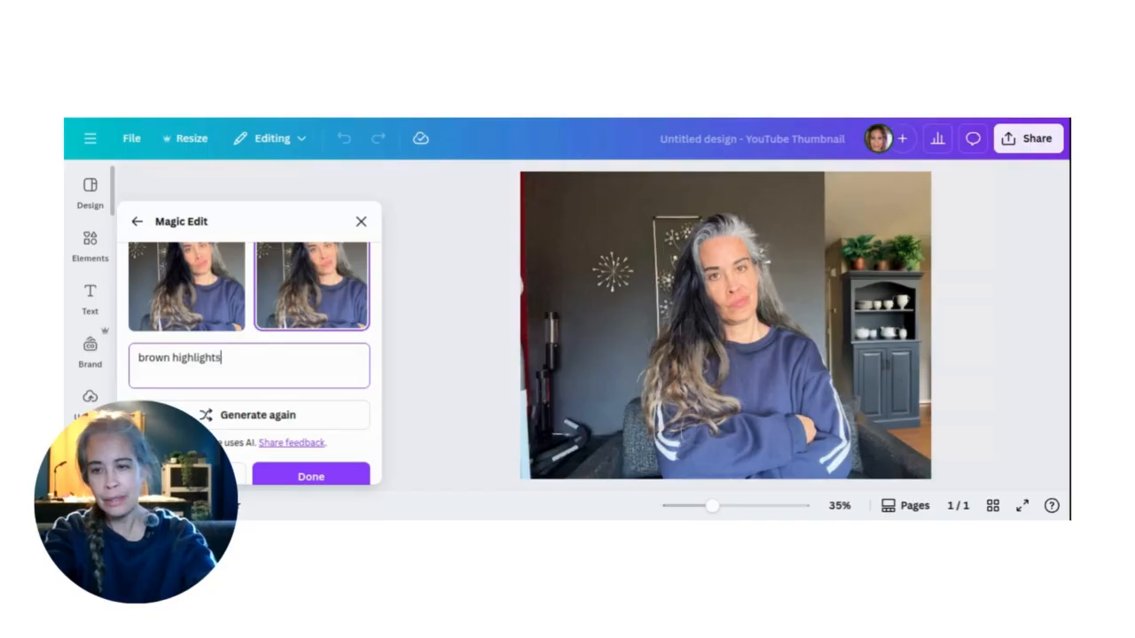
pyautogui.write(' in hair')
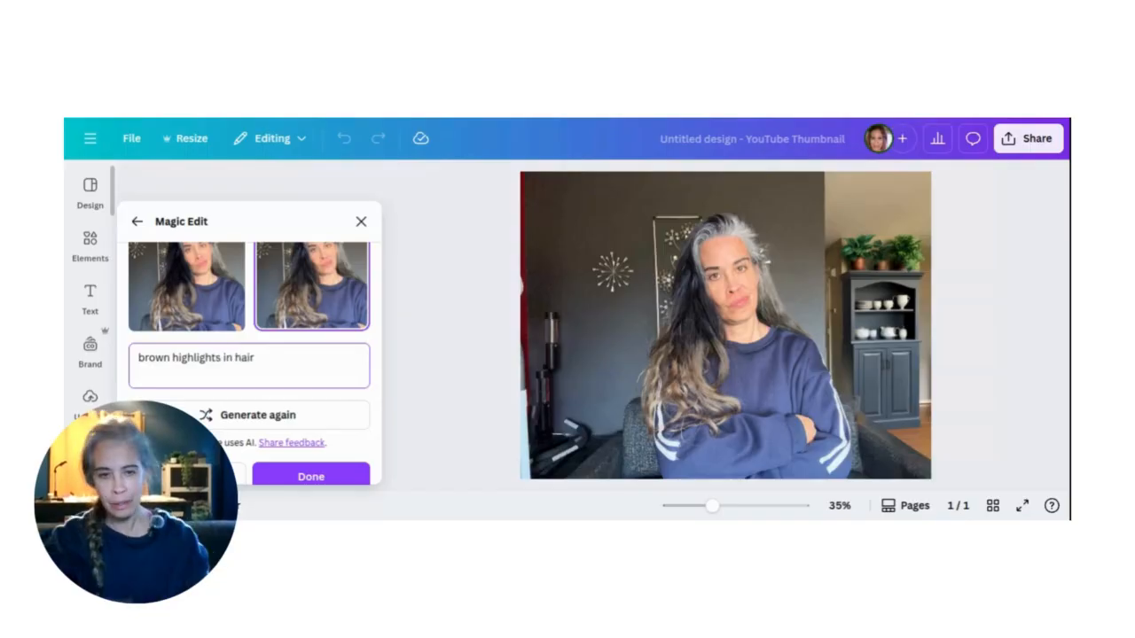
# Review the existing hair variants again and apply the selected fourth one to the photo.
pyautogui.scroll(3, 289, 303)
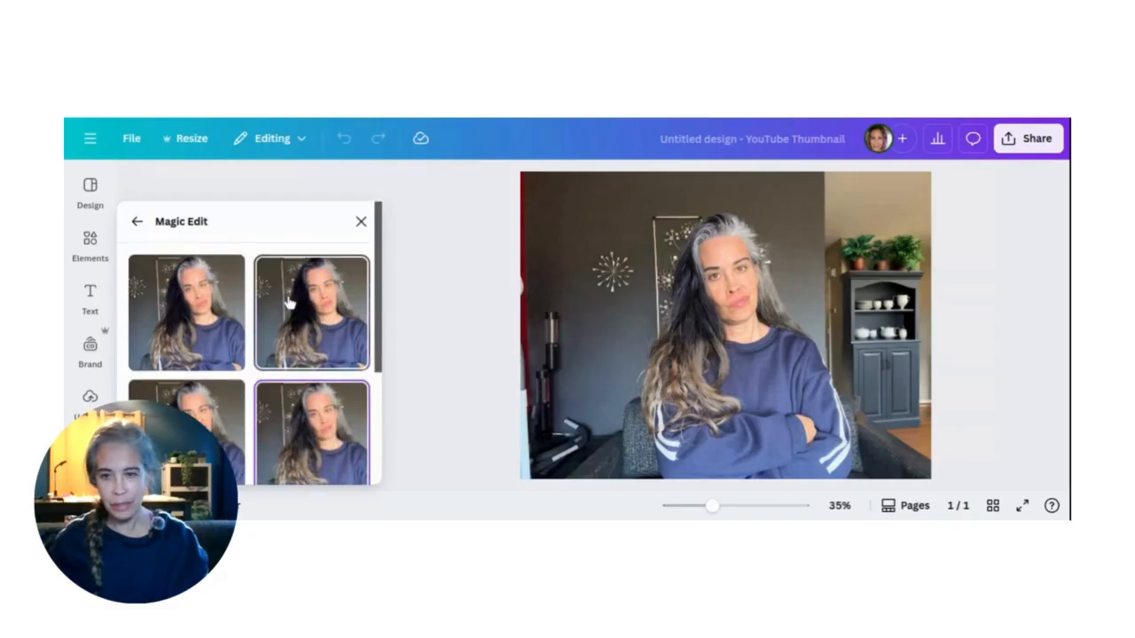
pyautogui.scroll(-3, 264, 337)
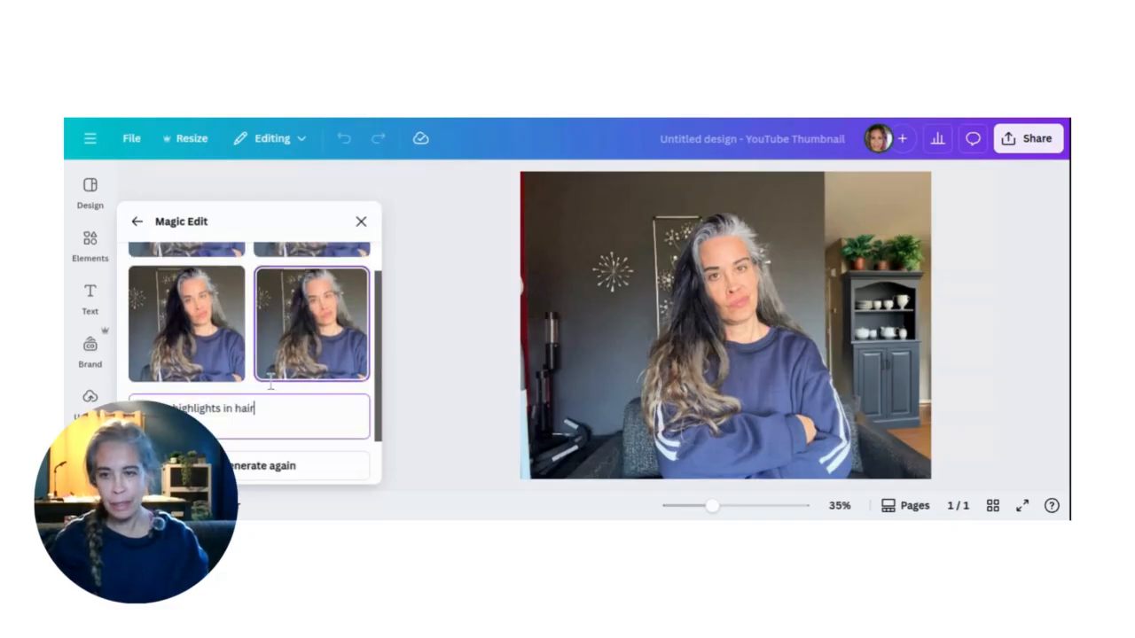
pyautogui.scroll(-2, 271, 381)
pyautogui.click(301, 464)
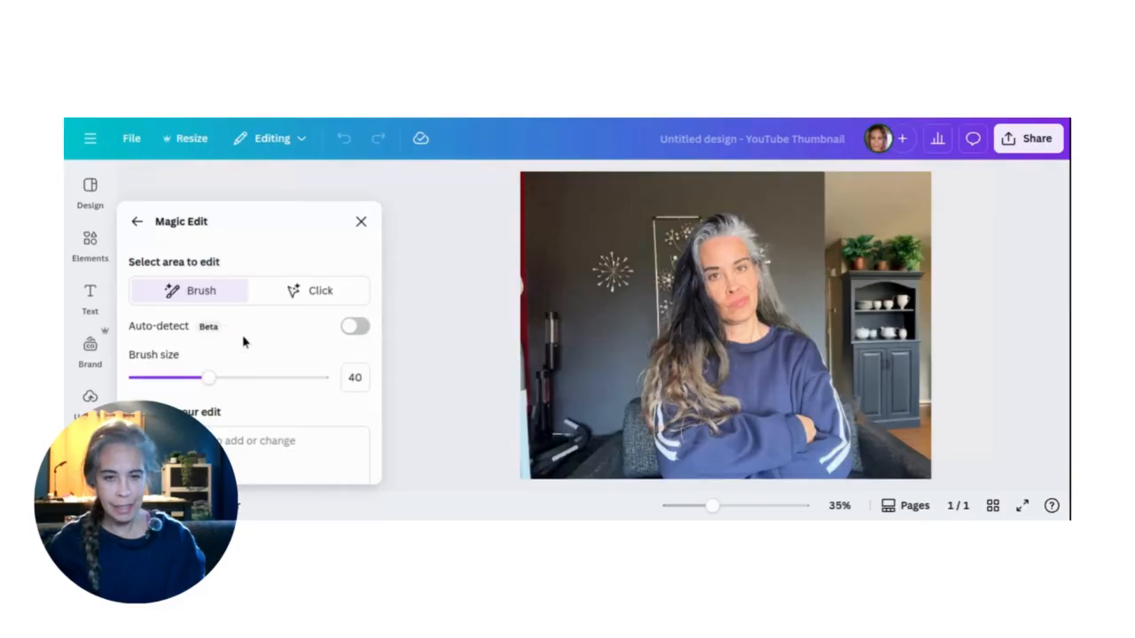
# Describe a new Magic Edit as "brown and blond highlights".
pyautogui.scroll(-1, 223, 325)
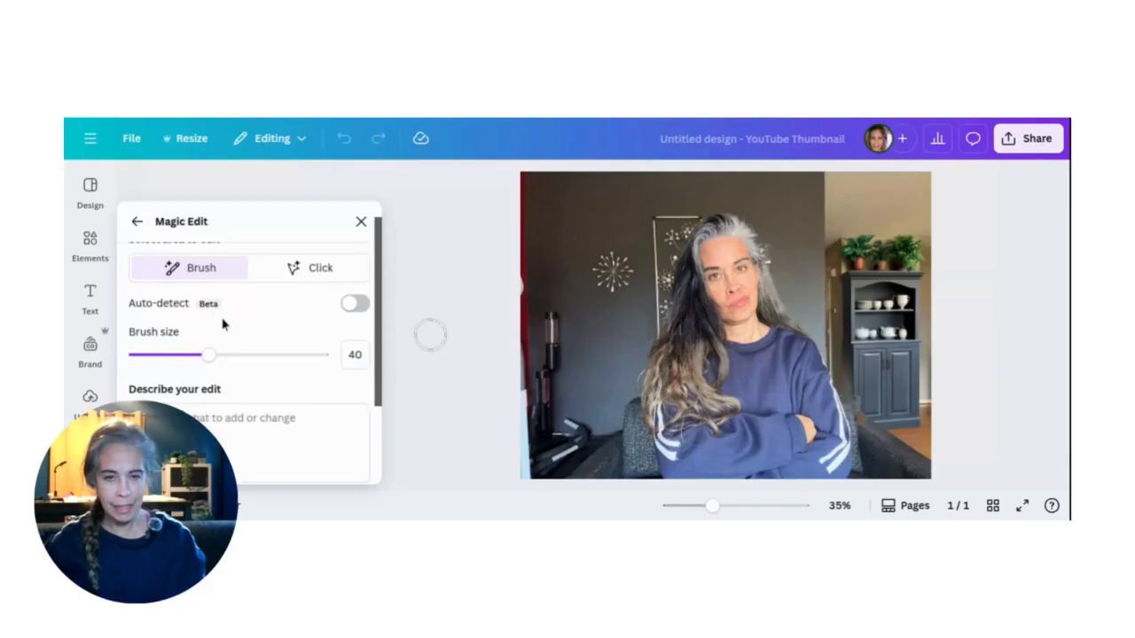
pyautogui.click(217, 413)
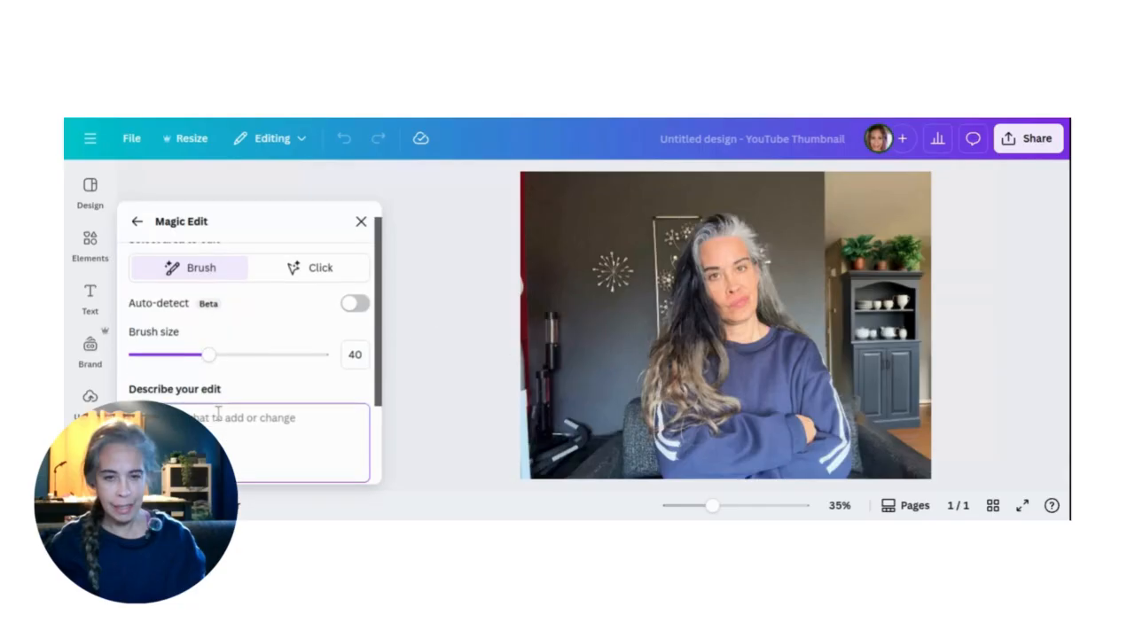
pyautogui.write('a')
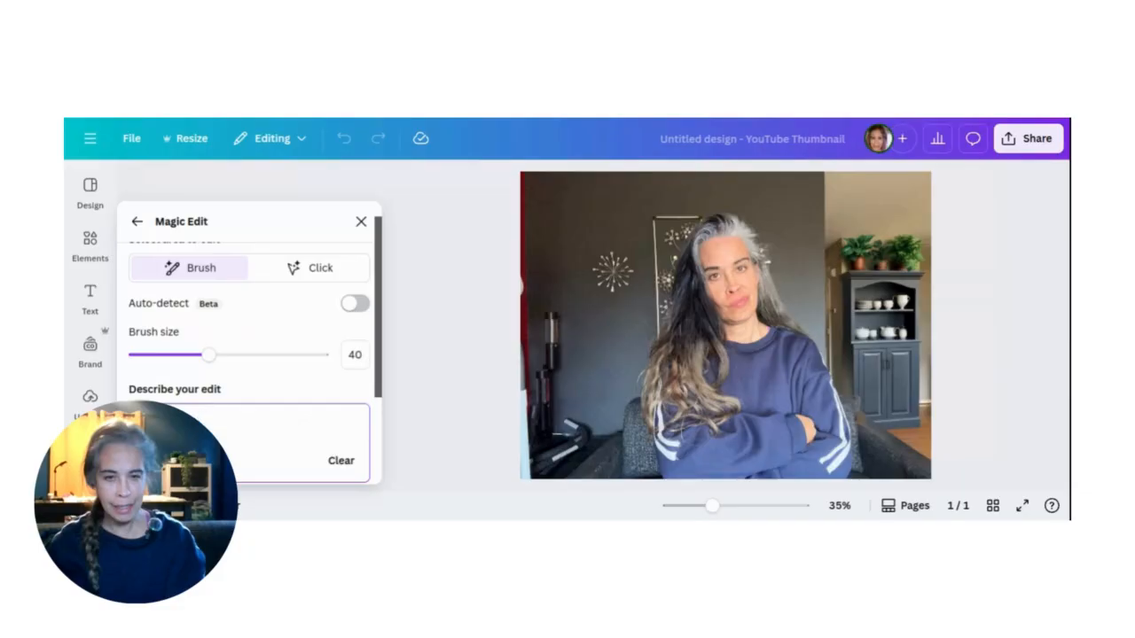
pyautogui.write('blond highlights')
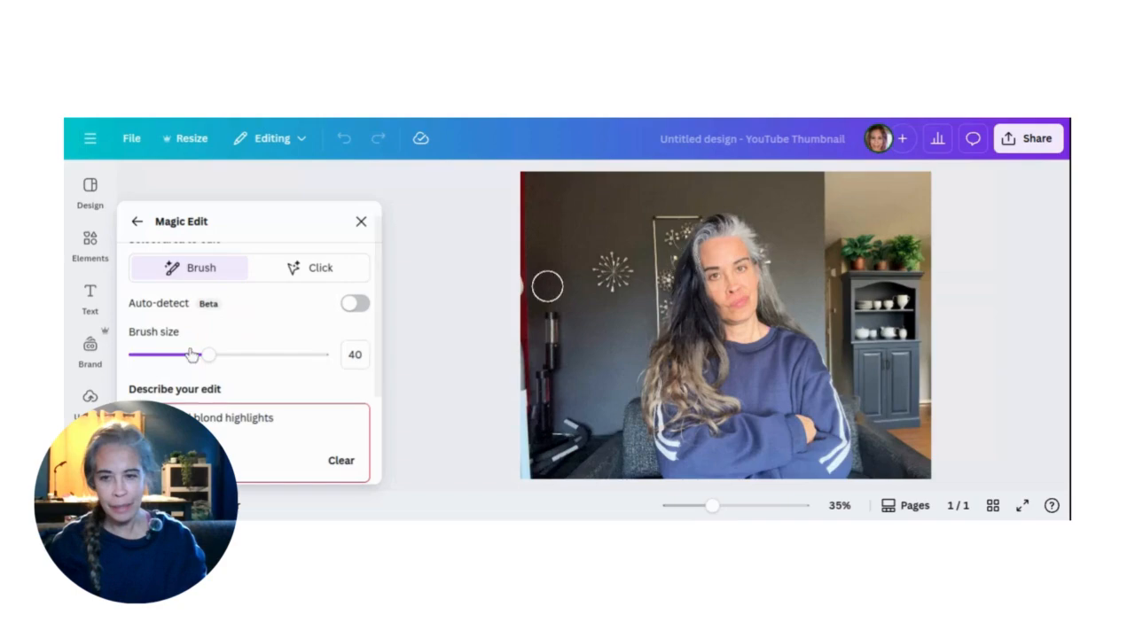
# Brush over the woman's long side hair at size 28 and her crown at size 18, then generate the variants.
pyautogui.moveTo(208, 355); pyautogui.dragTo(186, 354)
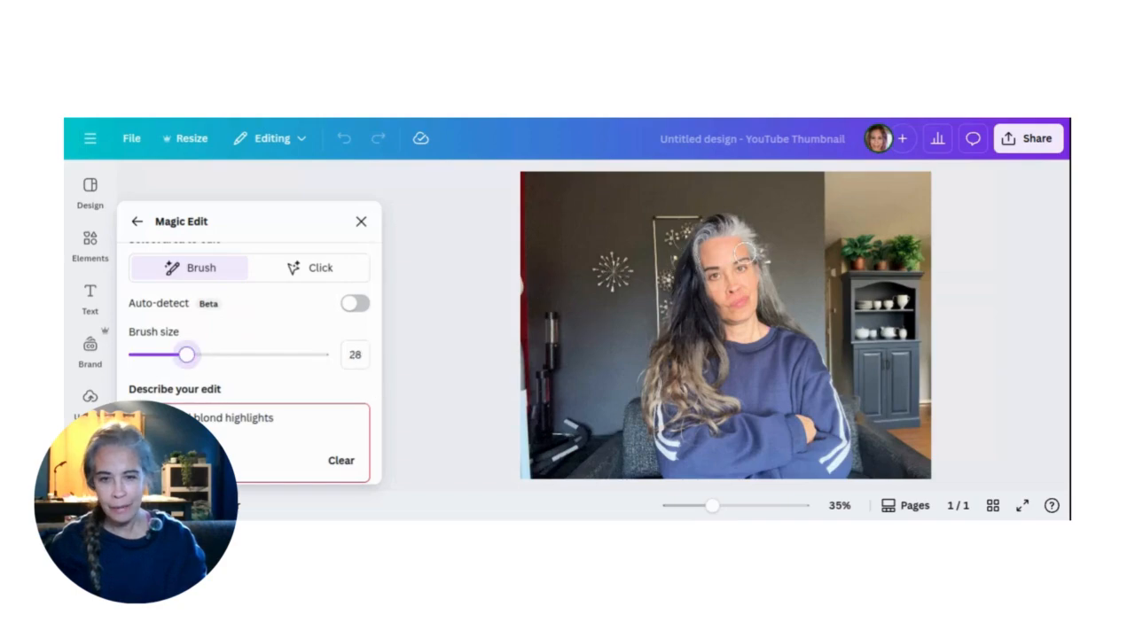
pyautogui.moveTo(684, 259)
pyautogui.mouseDown()
pyautogui.moveTo(692, 369)
pyautogui.moveTo(714, 410)
pyautogui.mouseUp()
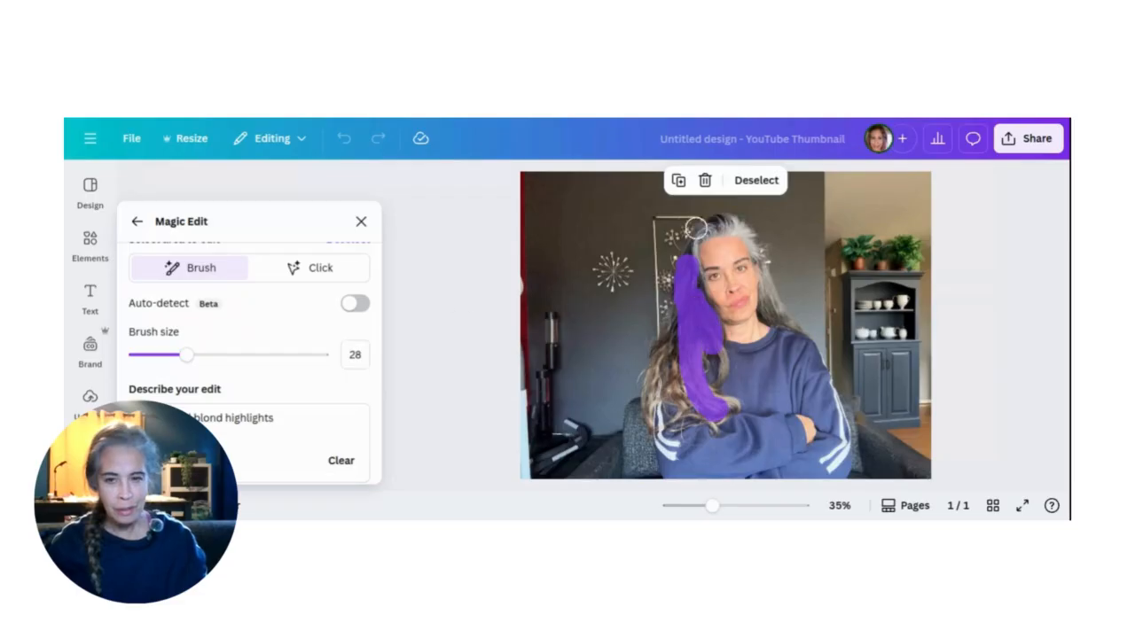
pyautogui.moveTo(186, 354); pyautogui.dragTo(167, 355)
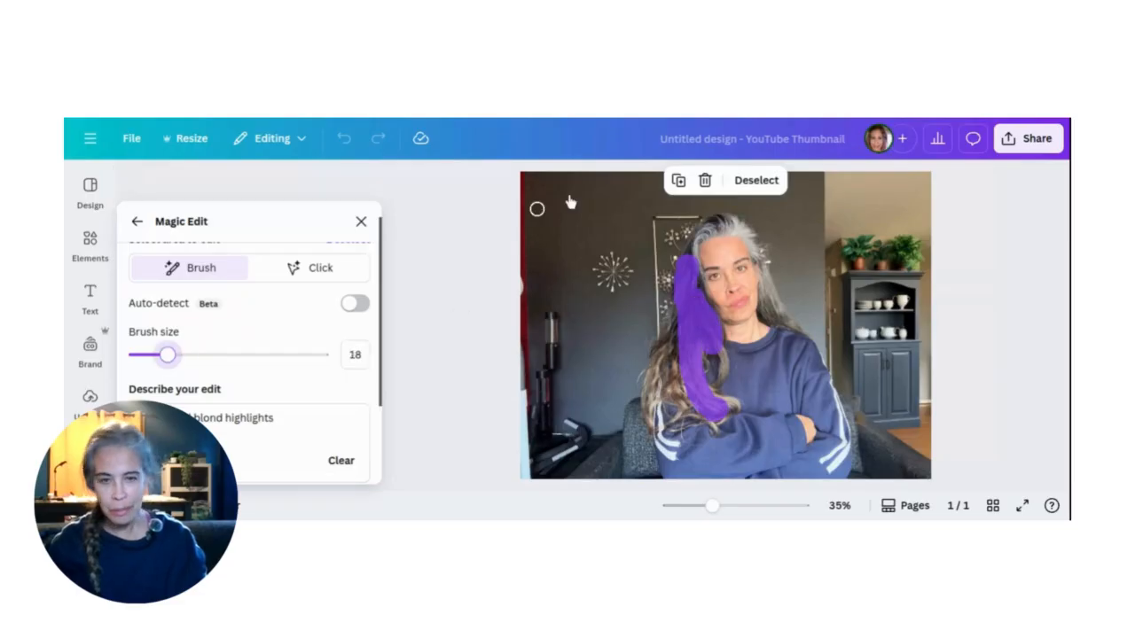
pyautogui.moveTo(730, 224)
pyautogui.mouseDown()
pyautogui.moveTo(696, 253)
pyautogui.moveTo(707, 222)
pyautogui.moveTo(694, 247)
pyautogui.moveTo(748, 209)
pyautogui.moveTo(735, 227)
pyautogui.moveTo(753, 240)
pyautogui.mouseUp()
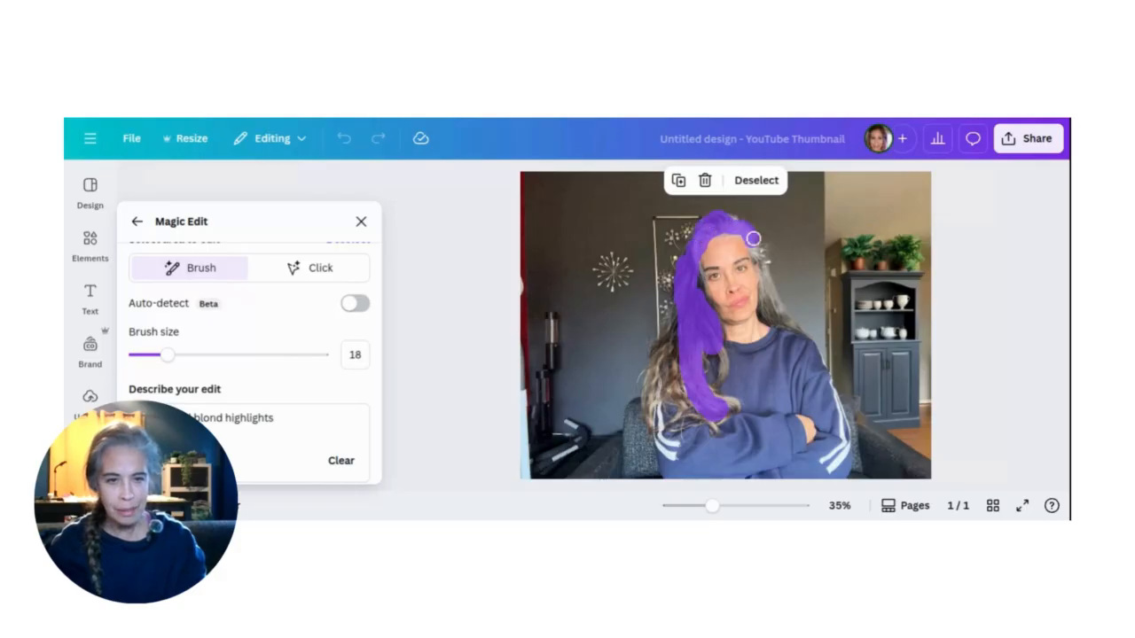
pyautogui.scroll(-1, 216, 339)
pyautogui.scroll(-1, 250, 436)
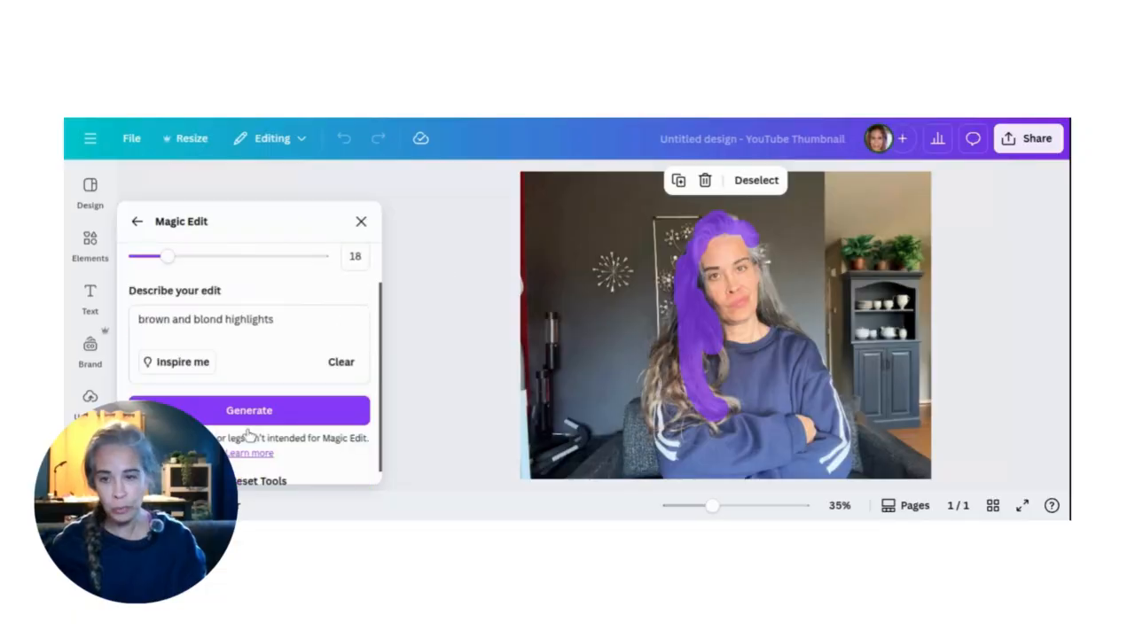
pyautogui.click(243, 411)
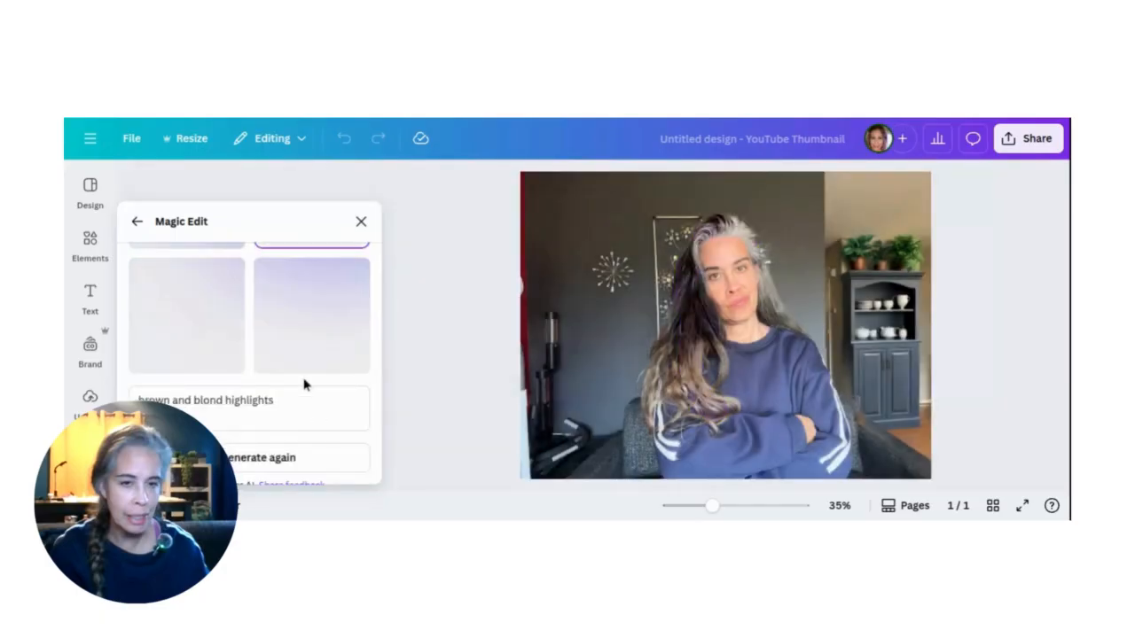
# Preview the brown and blond hair variants on the photo and apply one.
pyautogui.scroll(3, 312, 413)
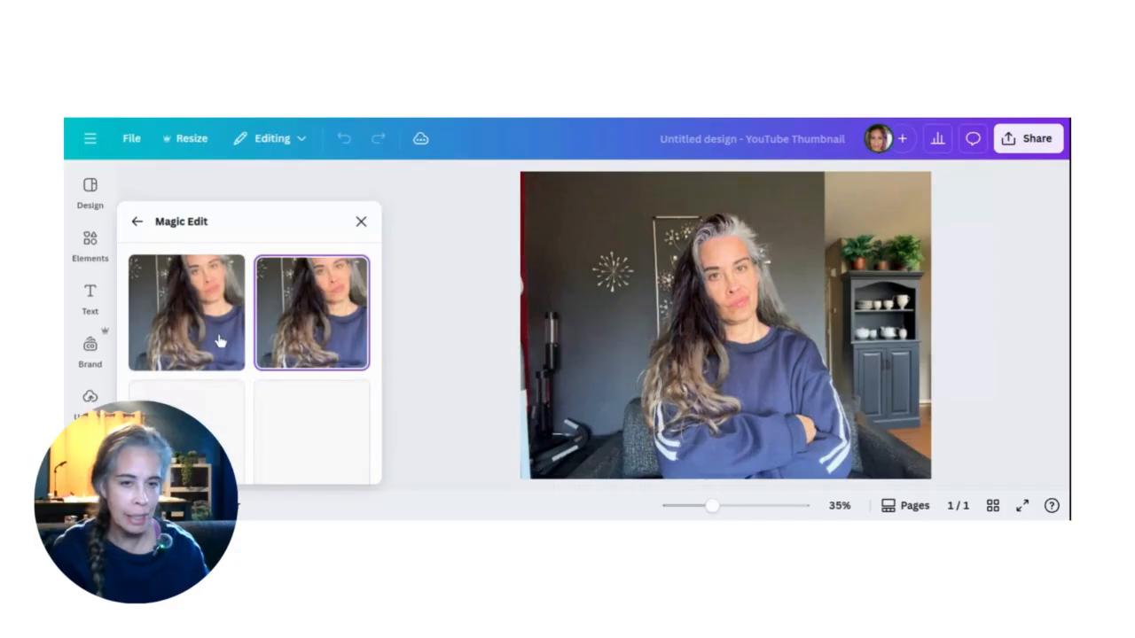
pyautogui.scroll(-2, 305, 398)
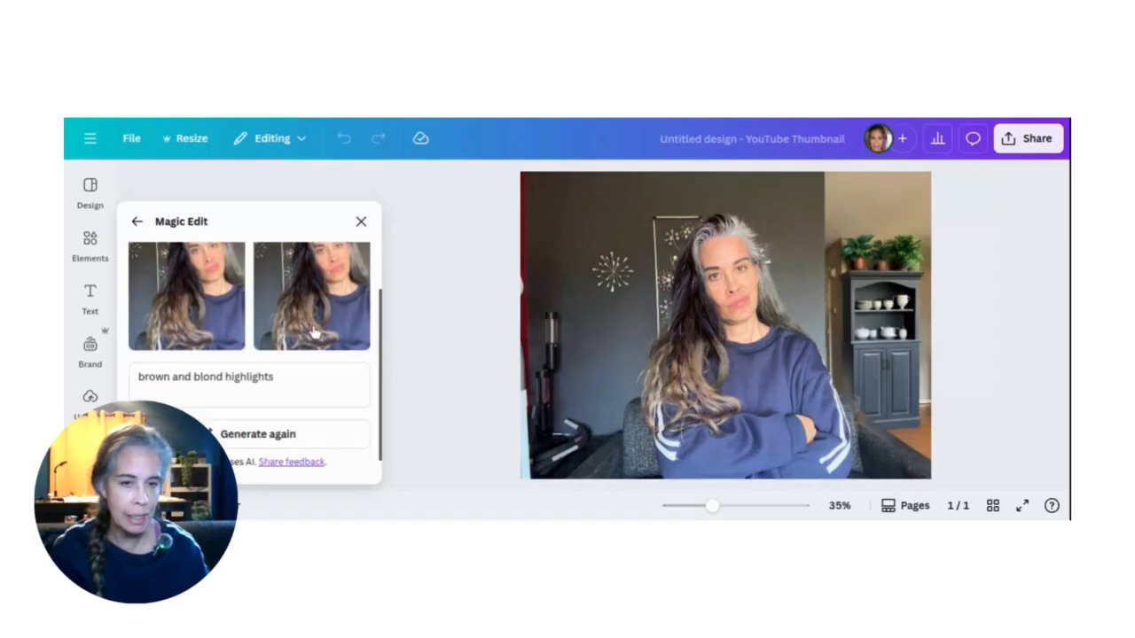
pyautogui.scroll(-2, 312, 395)
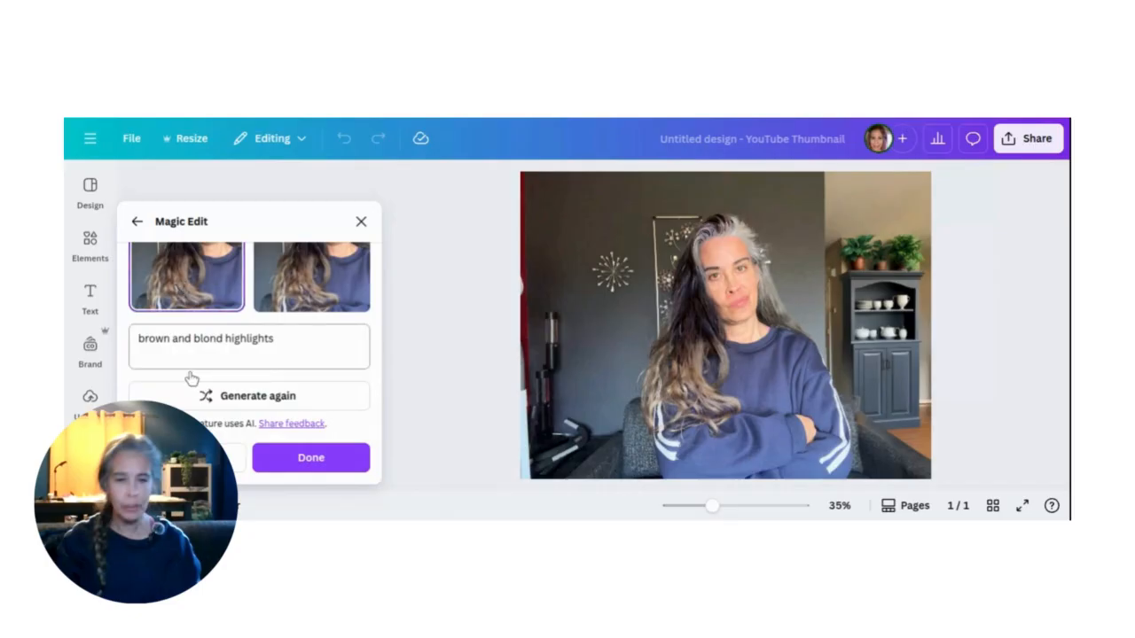
pyautogui.scroll(3, 131, 229)
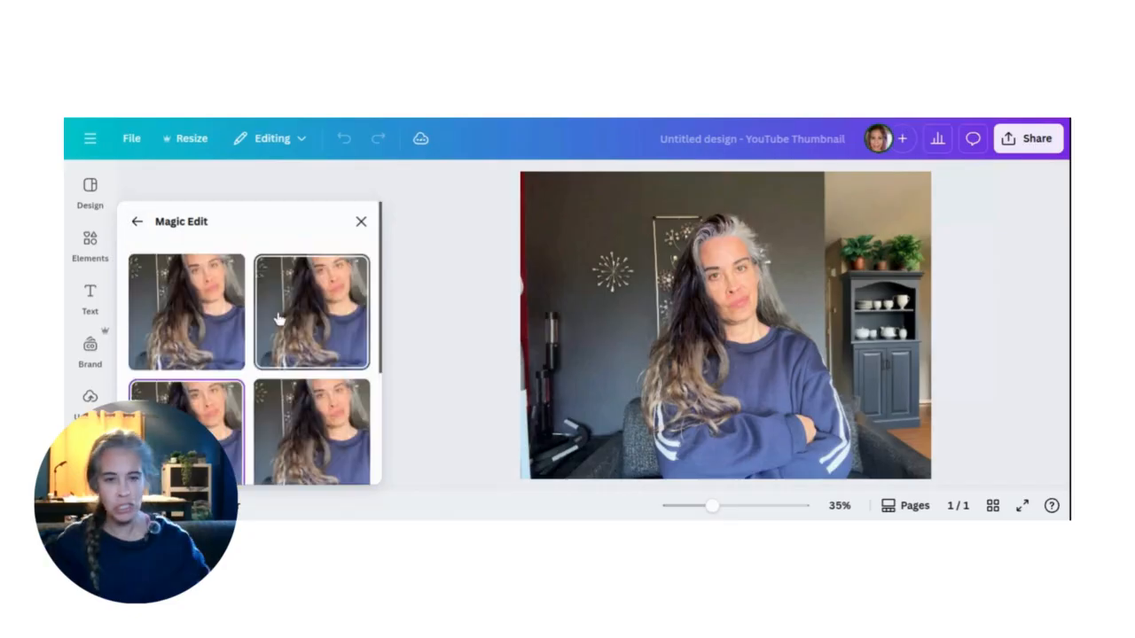
pyautogui.scroll(-1, 168, 320)
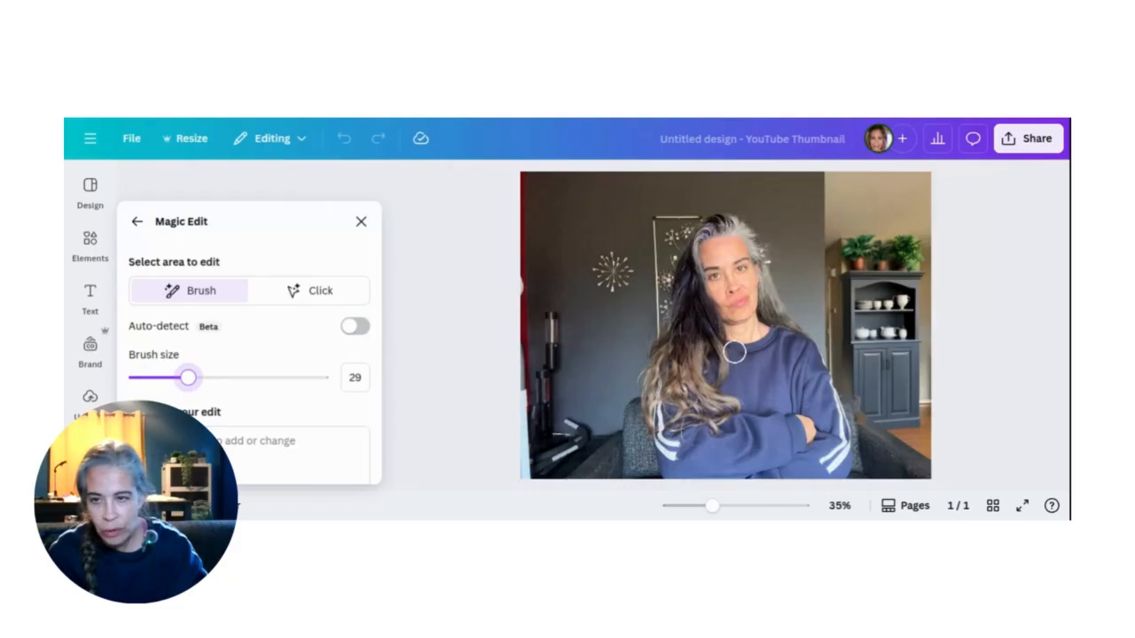
# Brush over the woman's whole sweatshirt at size 29, filling the remaining lower edge at size 23.
pyautogui.moveTo(729, 351)
pyautogui.mouseDown()
pyautogui.moveTo(780, 339)
pyautogui.moveTo(838, 420)
pyautogui.moveTo(839, 405)
pyautogui.moveTo(830, 400)
pyautogui.moveTo(843, 468)
pyautogui.moveTo(778, 469)
pyautogui.moveTo(827, 437)
pyautogui.moveTo(832, 457)
pyautogui.mouseUp()
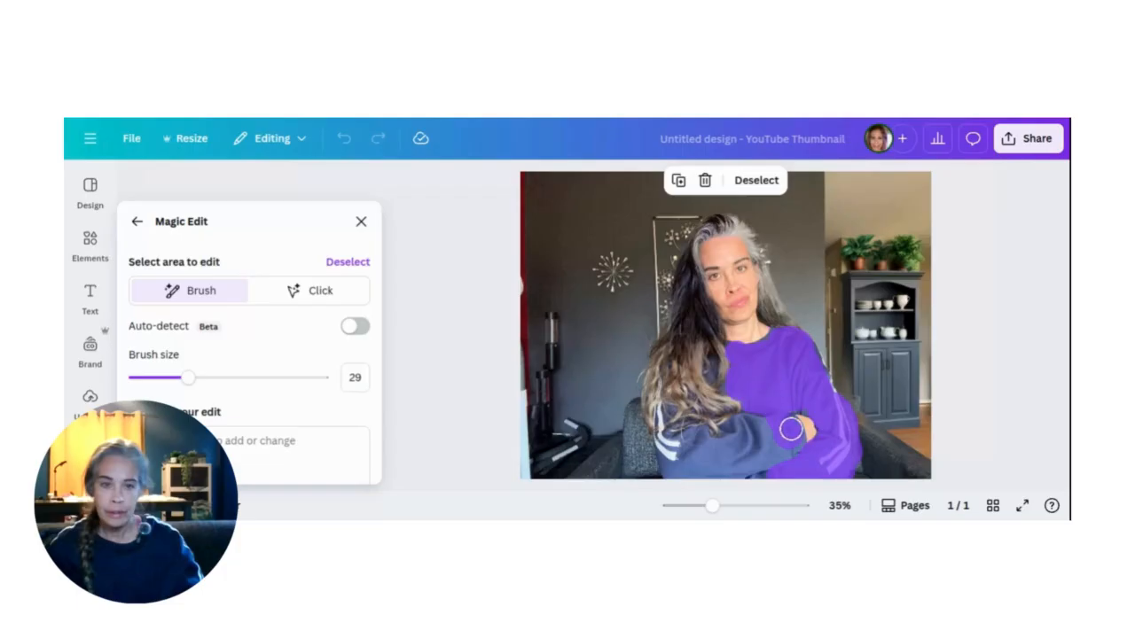
pyautogui.moveTo(773, 453)
pyautogui.mouseDown()
pyautogui.moveTo(766, 423)
pyautogui.moveTo(674, 451)
pyautogui.moveTo(659, 445)
pyautogui.moveTo(664, 413)
pyautogui.mouseUp()
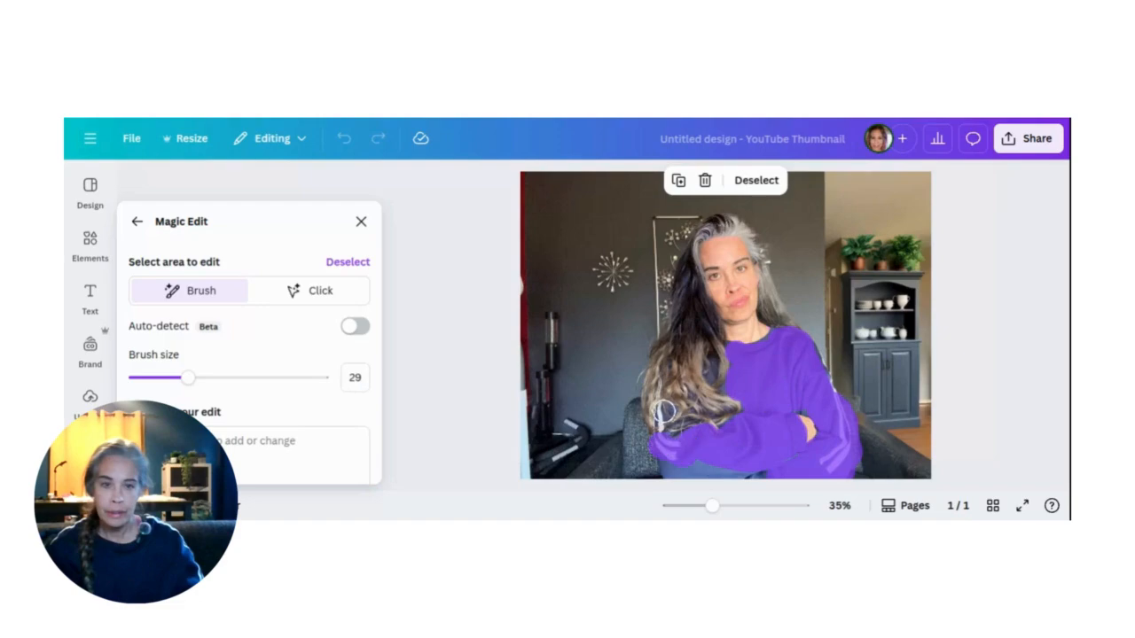
pyautogui.click(178, 378)
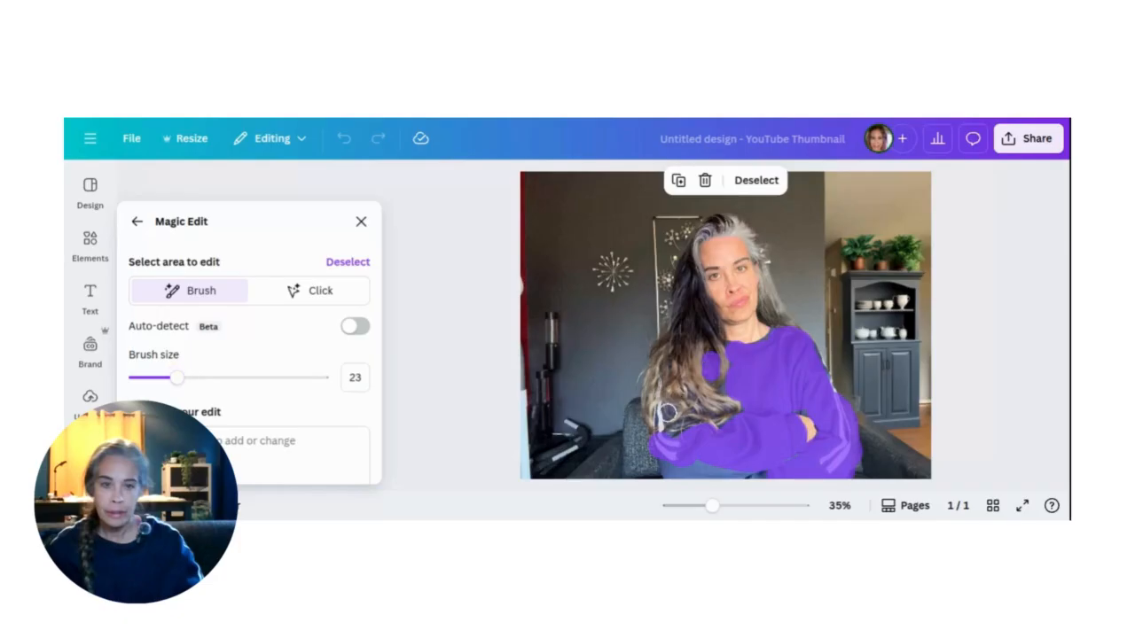
pyautogui.moveTo(664, 467); pyautogui.dragTo(713, 469)
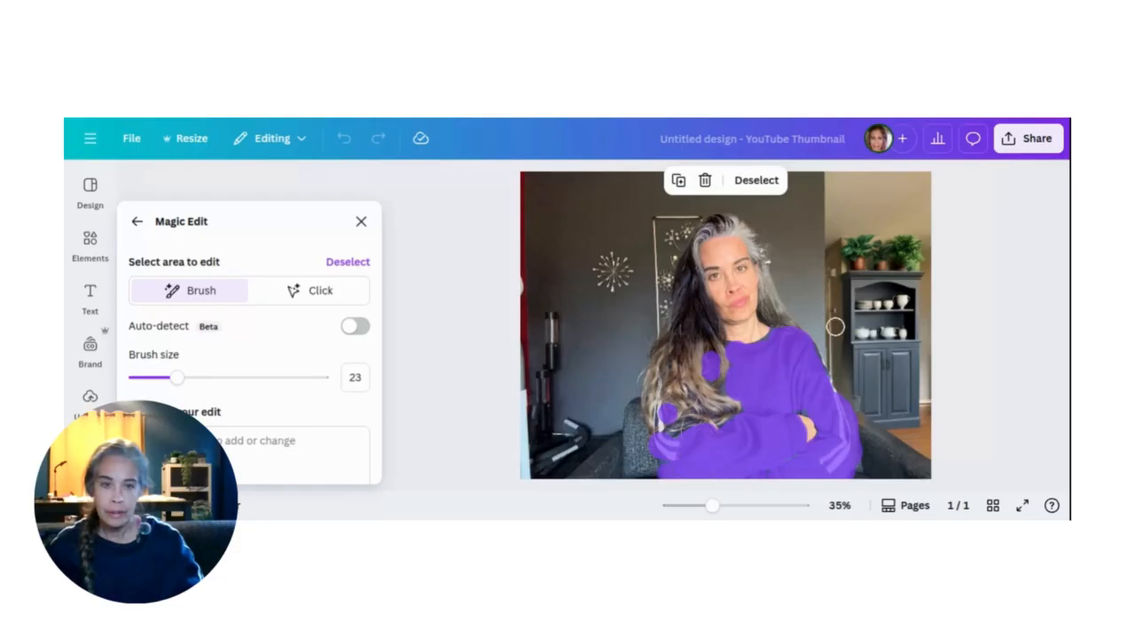
# Describe the clothing edit as "Christmas sweater" and generate the variants.
pyautogui.scroll(-1, 158, 353)
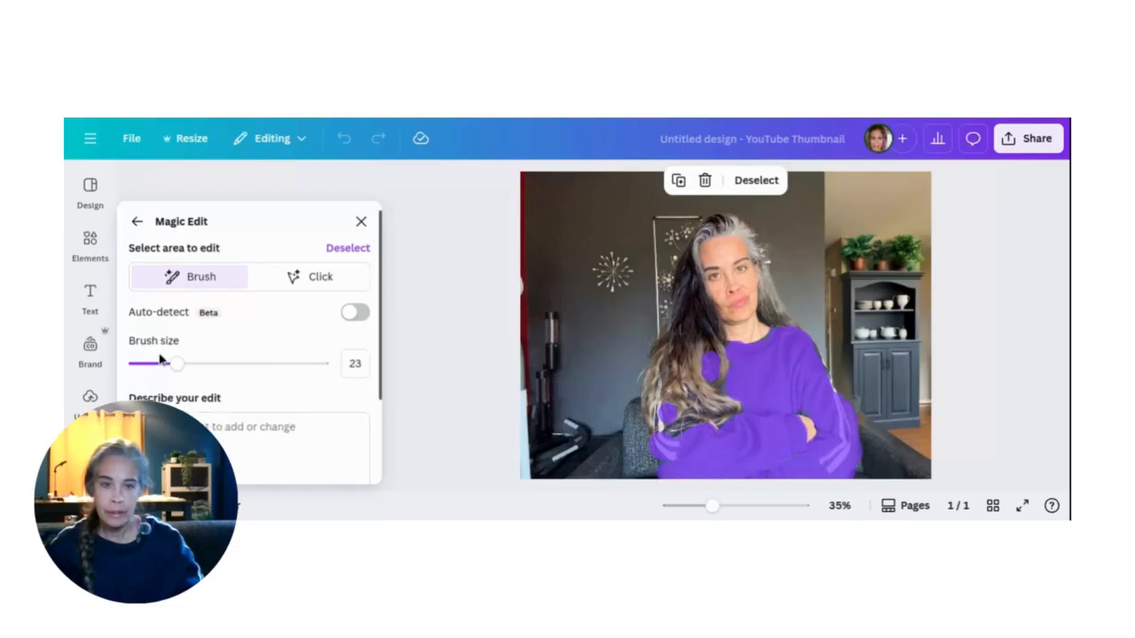
pyautogui.scroll(-3, 204, 355)
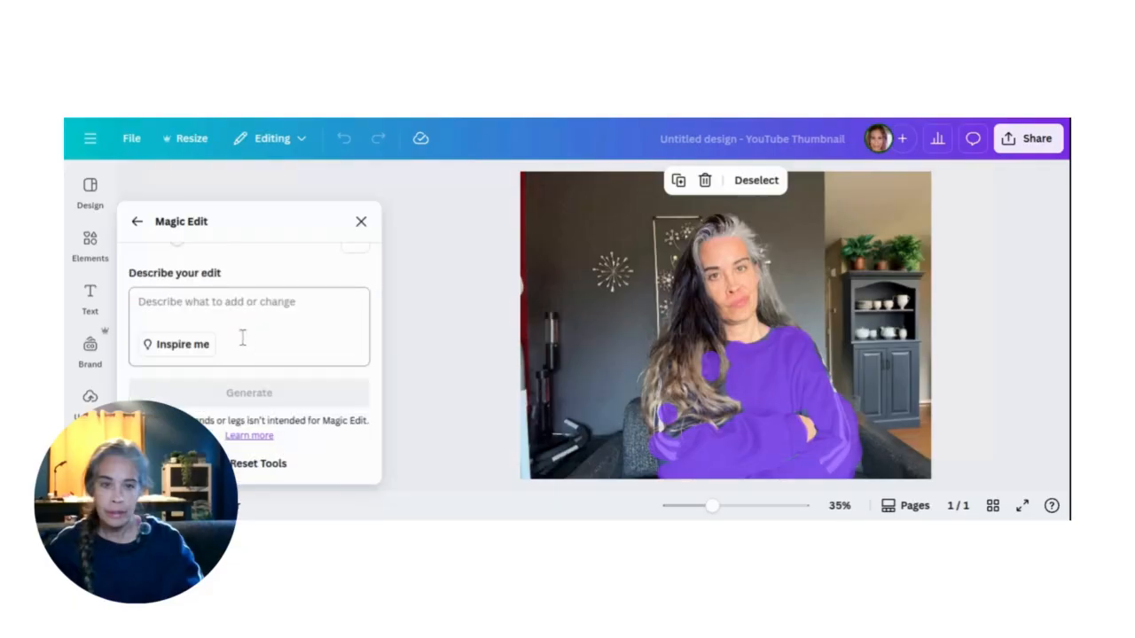
pyautogui.click(242, 338)
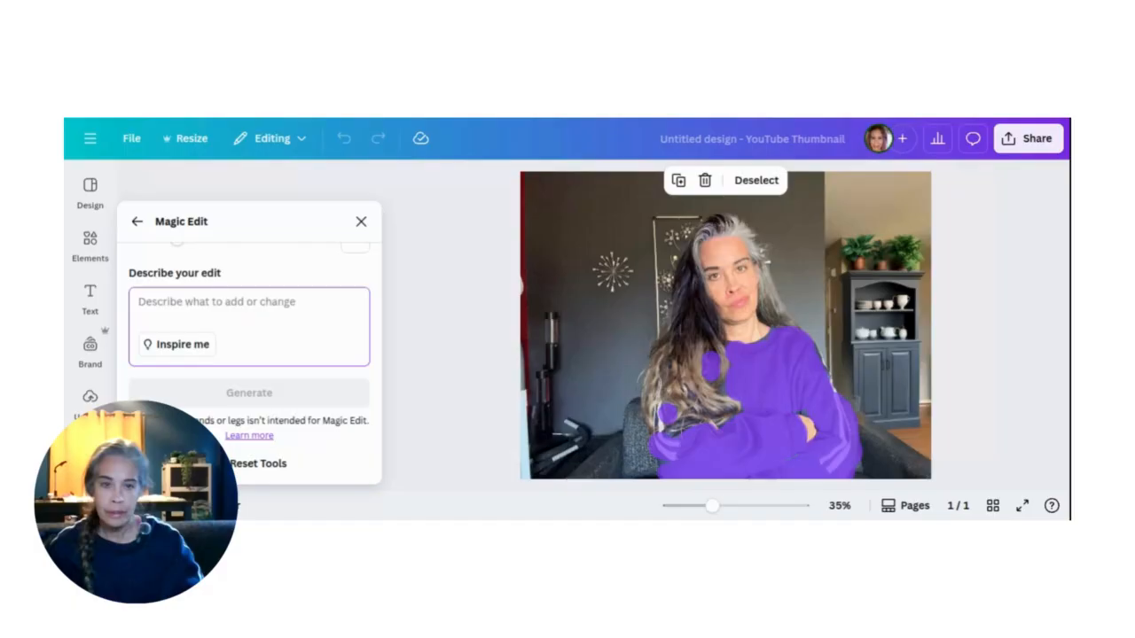
pyautogui.write('christma')
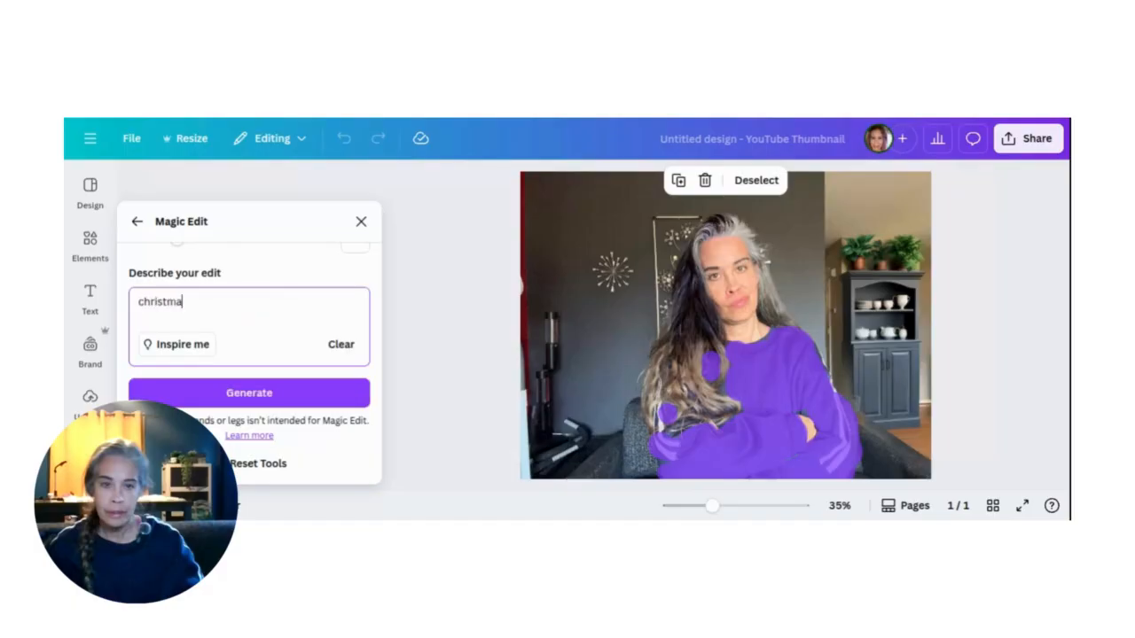
pyautogui.write('s sweater')
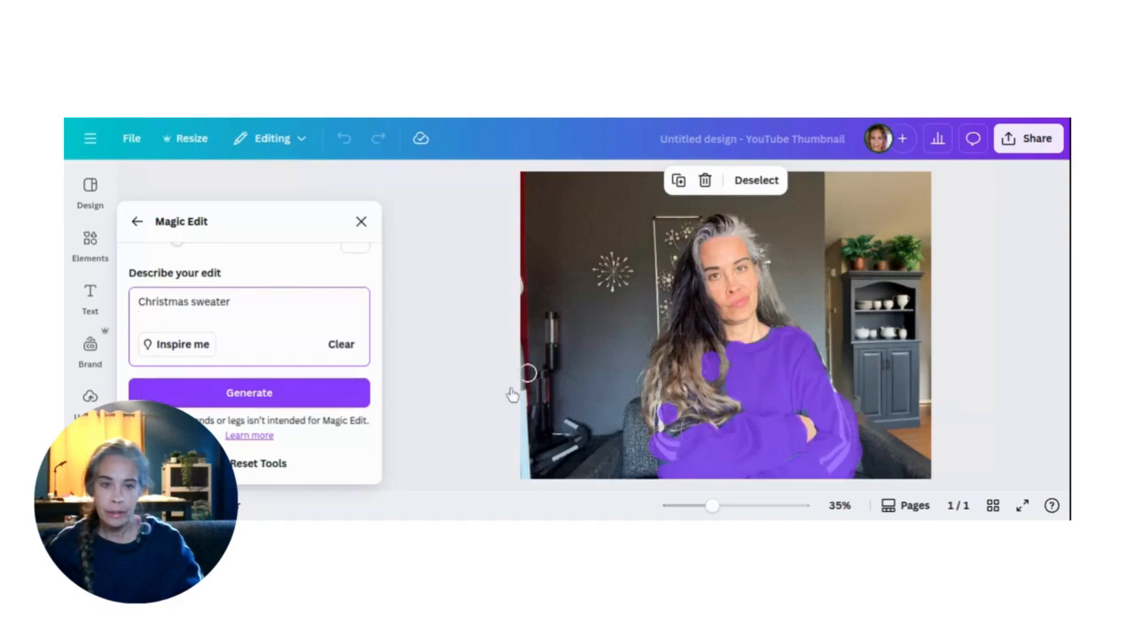
pyautogui.click(285, 395)
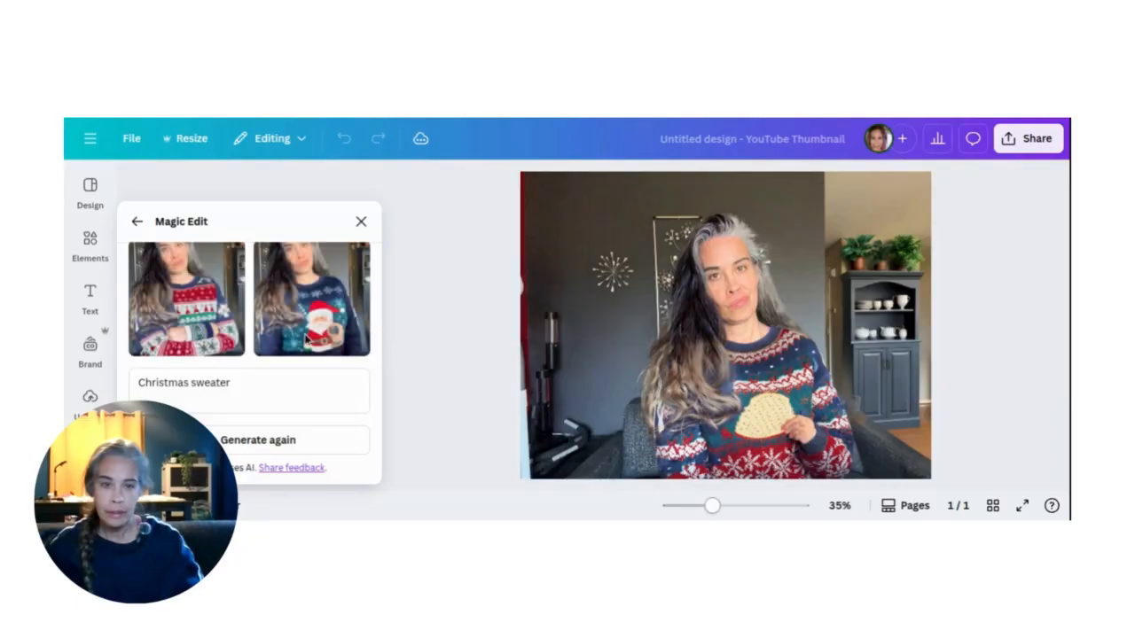
# Compare the Christmas sweater variants on the photo, apply the navy one with the Santa, and close Magic Edit.
pyautogui.click(313, 323)
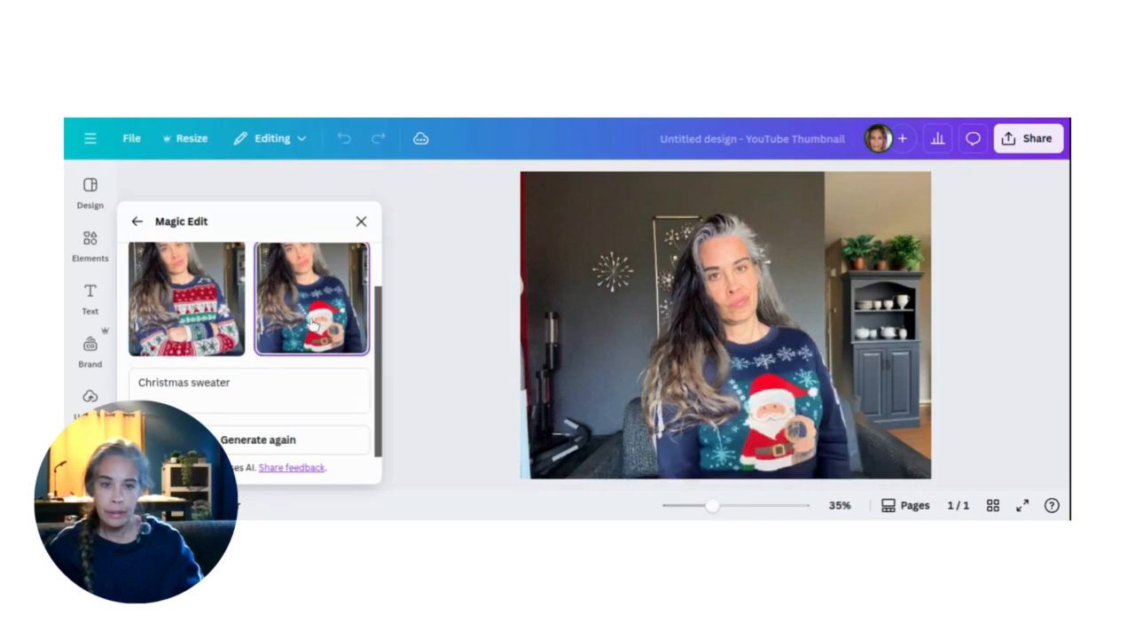
pyautogui.scroll(1, 313, 325)
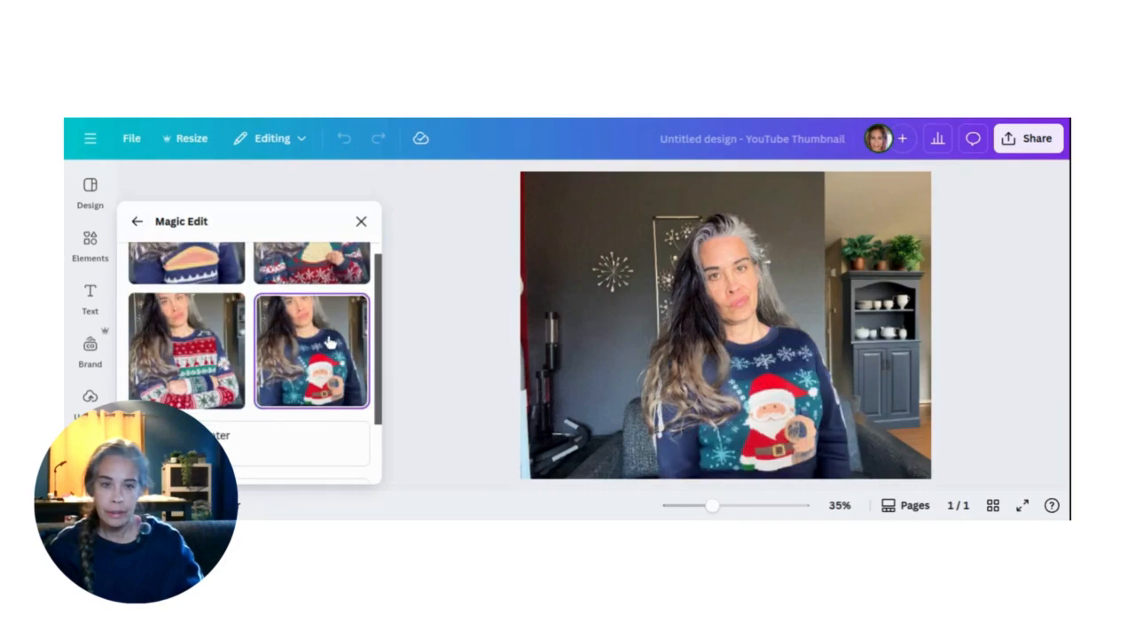
pyautogui.scroll(2, 330, 342)
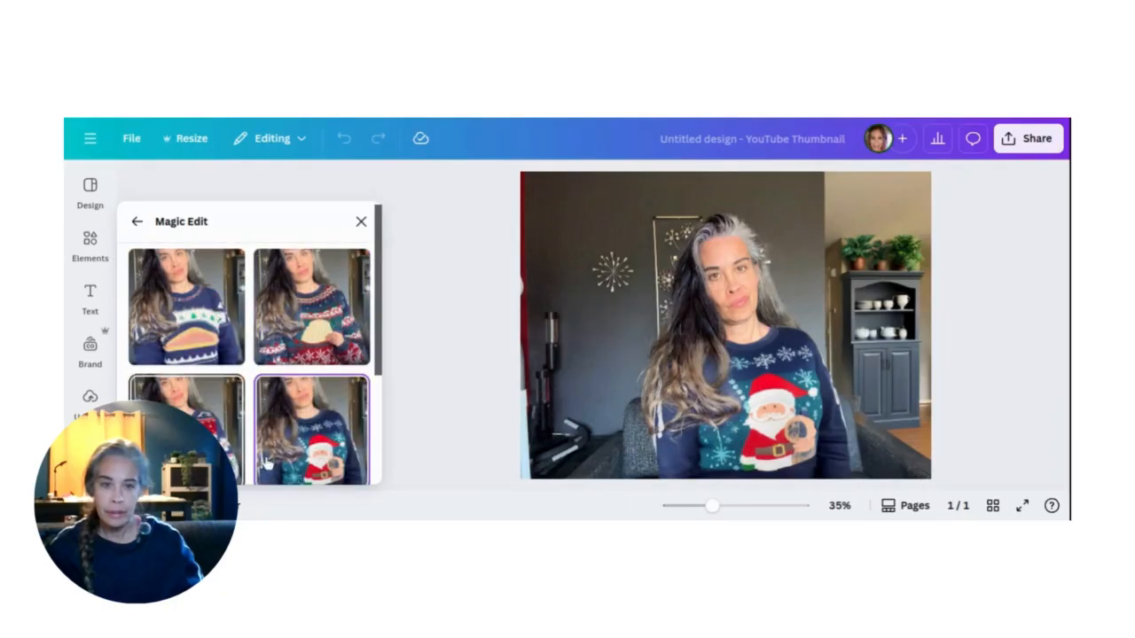
pyautogui.click(232, 434)
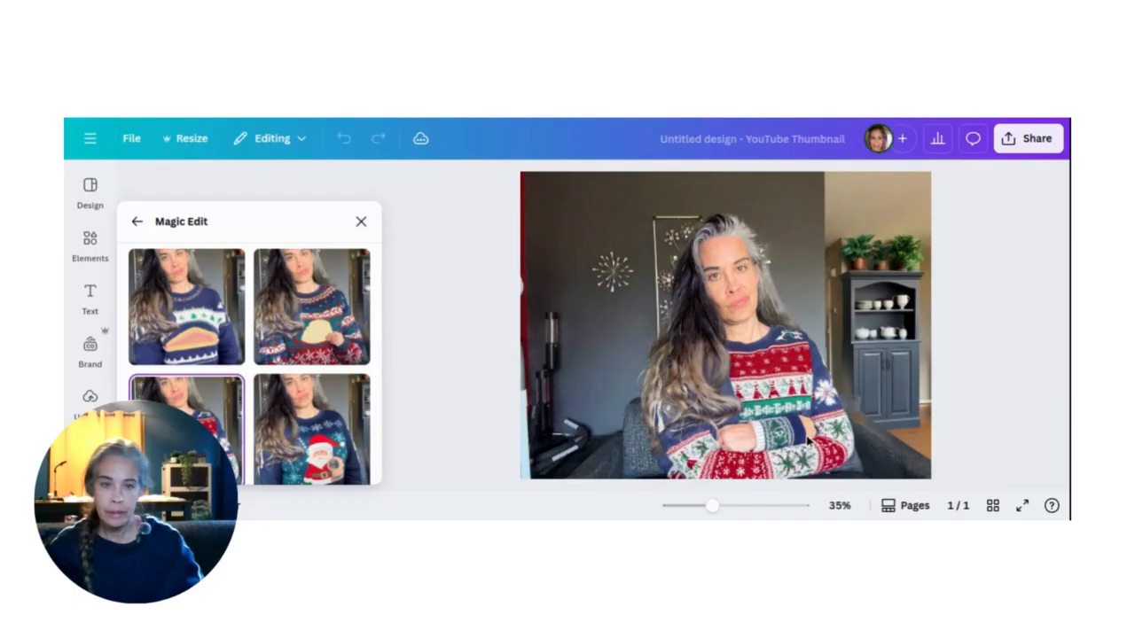
pyautogui.click(295, 449)
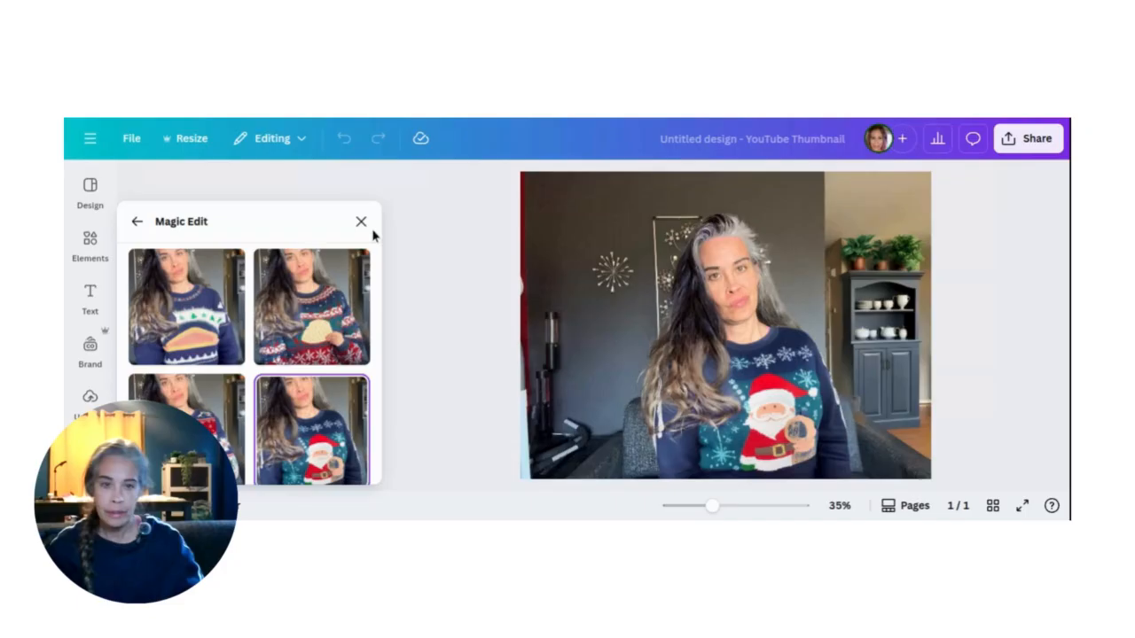
pyautogui.click(757, 472)
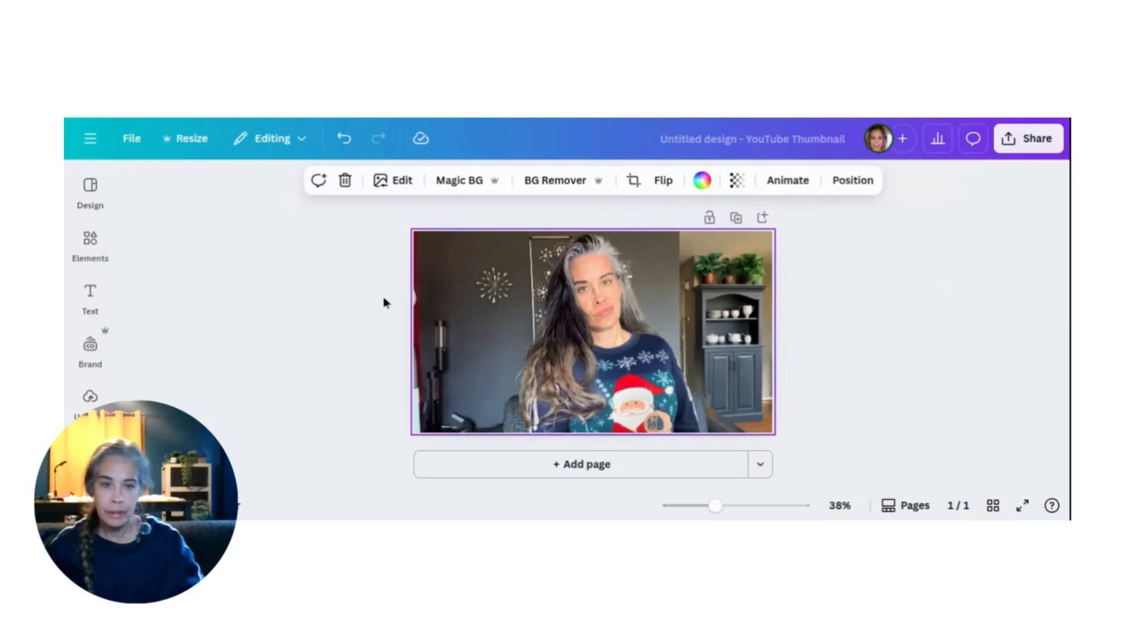
# Search the text fonts and combinations for "bold" and for "anton".
pyautogui.click(87, 292)
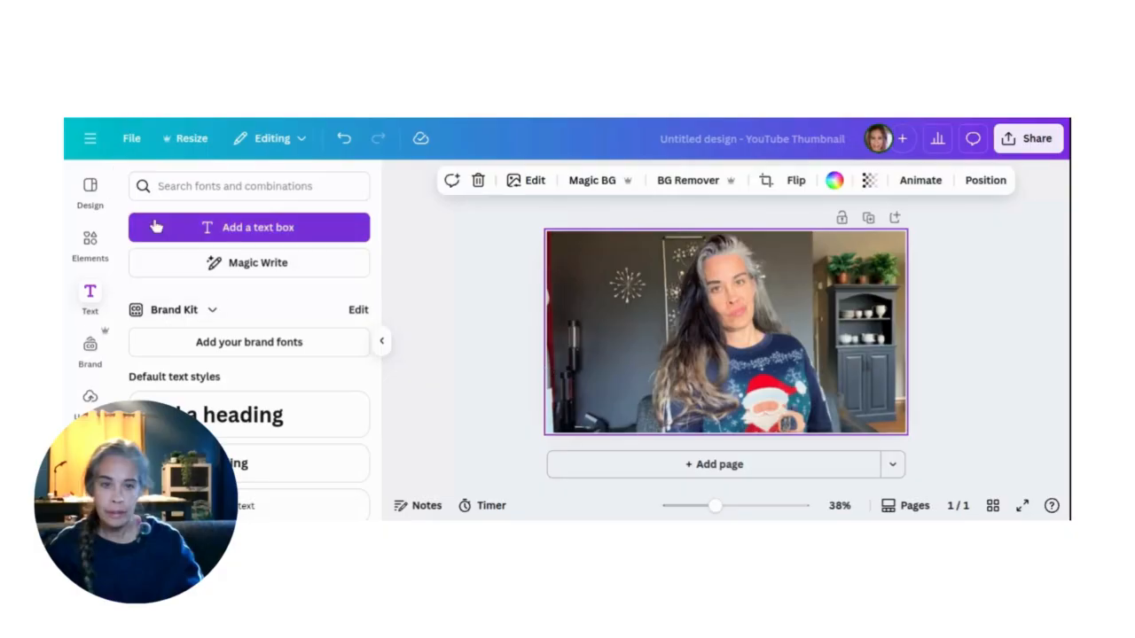
pyautogui.click(90, 294)
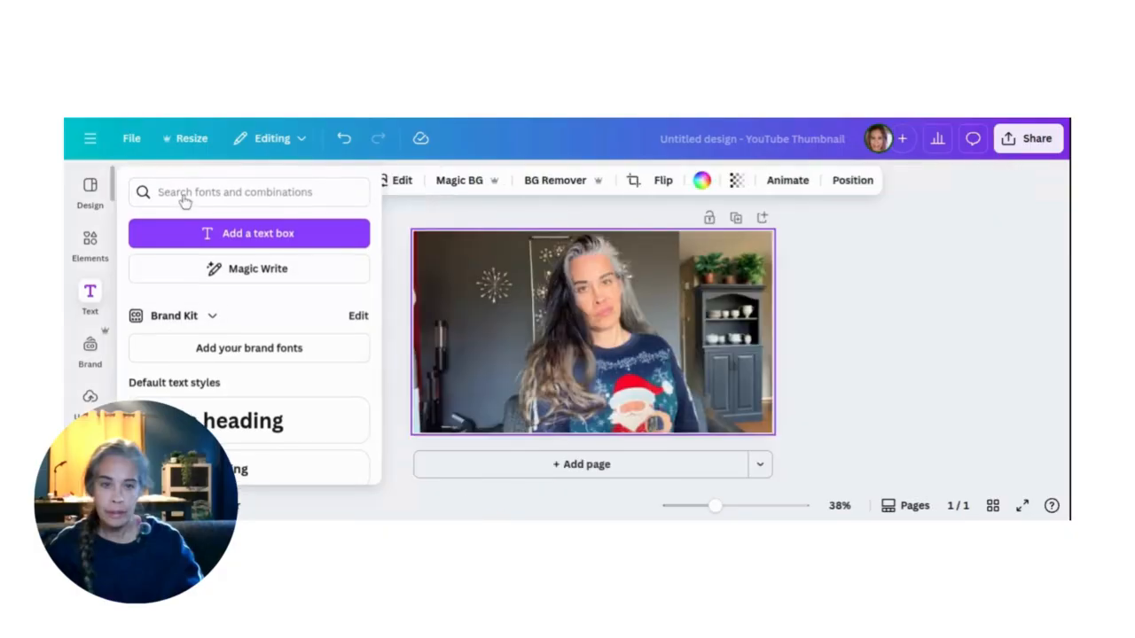
pyautogui.click(186, 192)
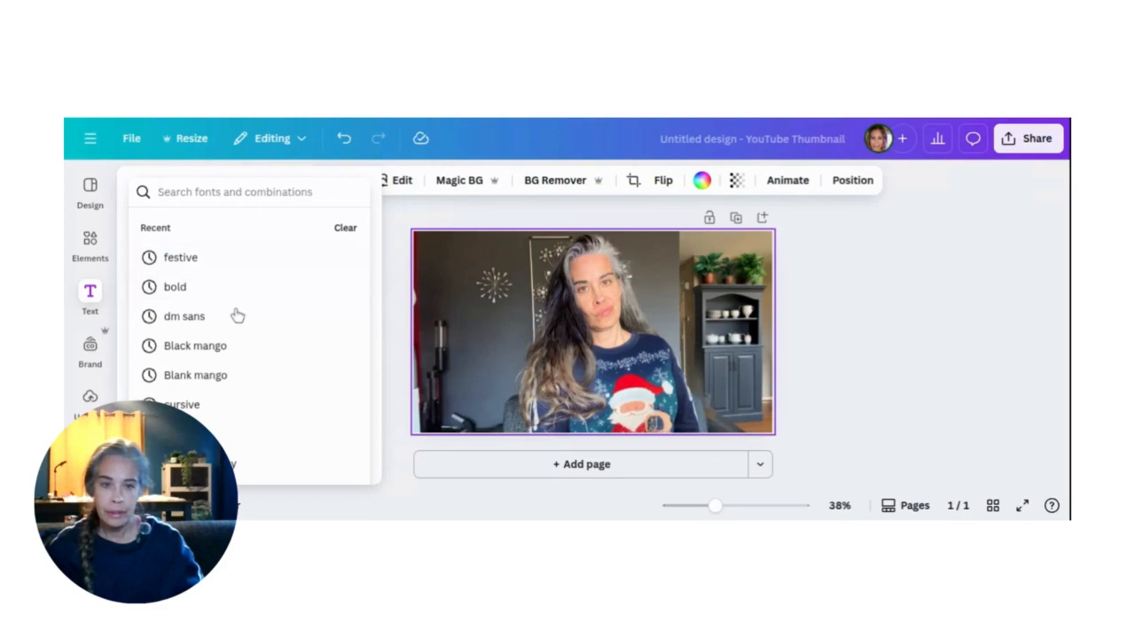
pyautogui.click(180, 290)
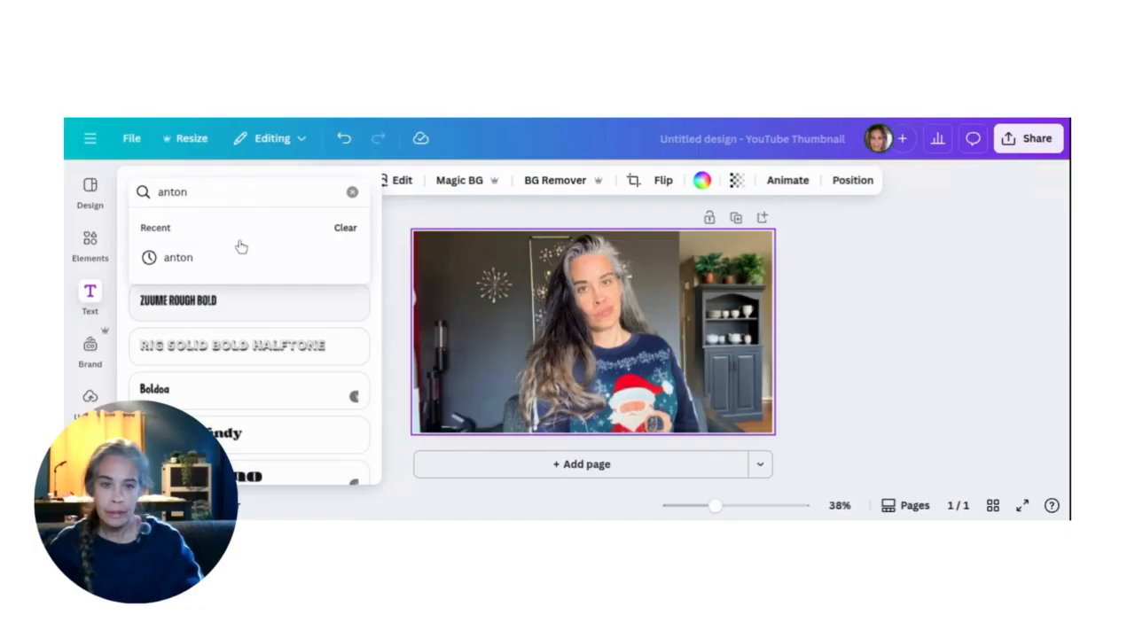
pyautogui.click(222, 259)
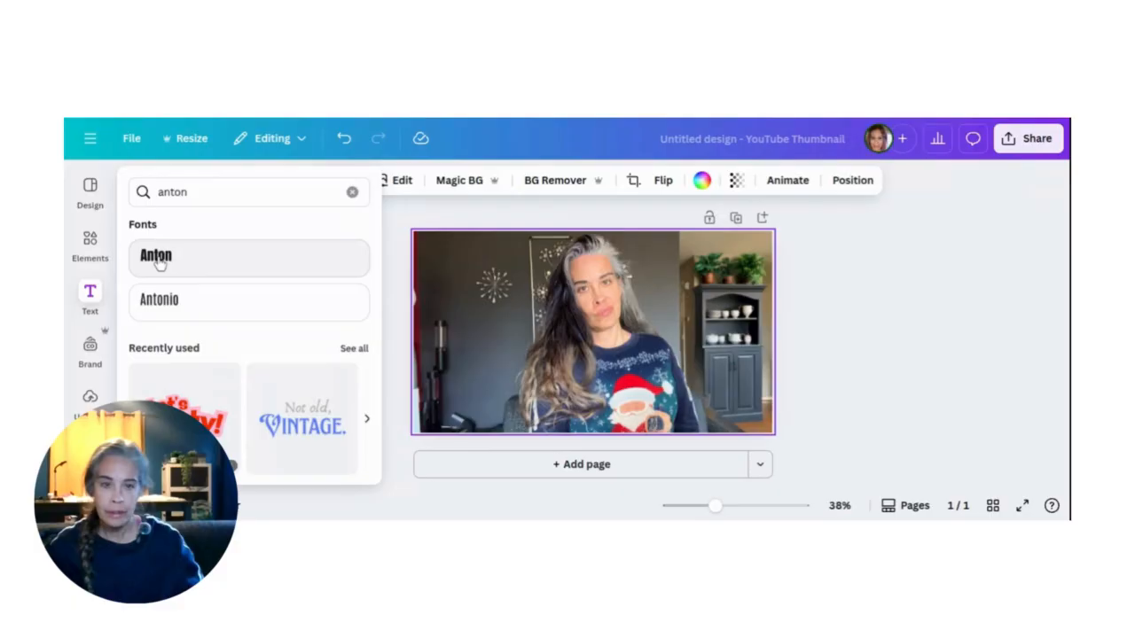
# Browse the recently used text styles and add the red and pink "Let's party!" combination to the thumbnail.
pyautogui.scroll(-3, 158, 263)
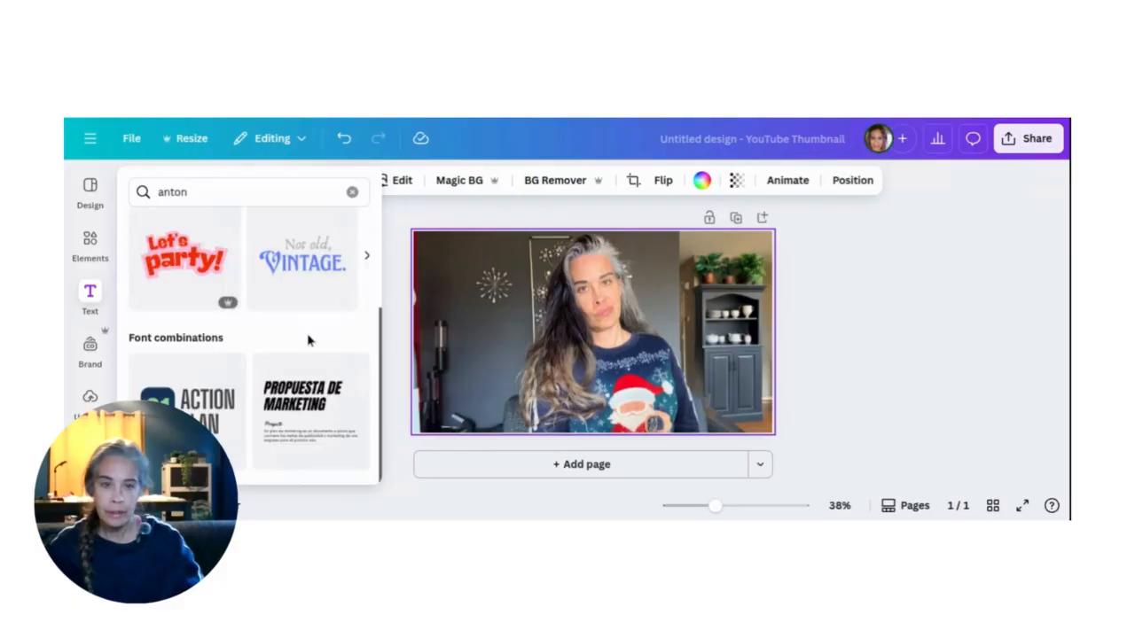
pyautogui.scroll(3, 302, 390)
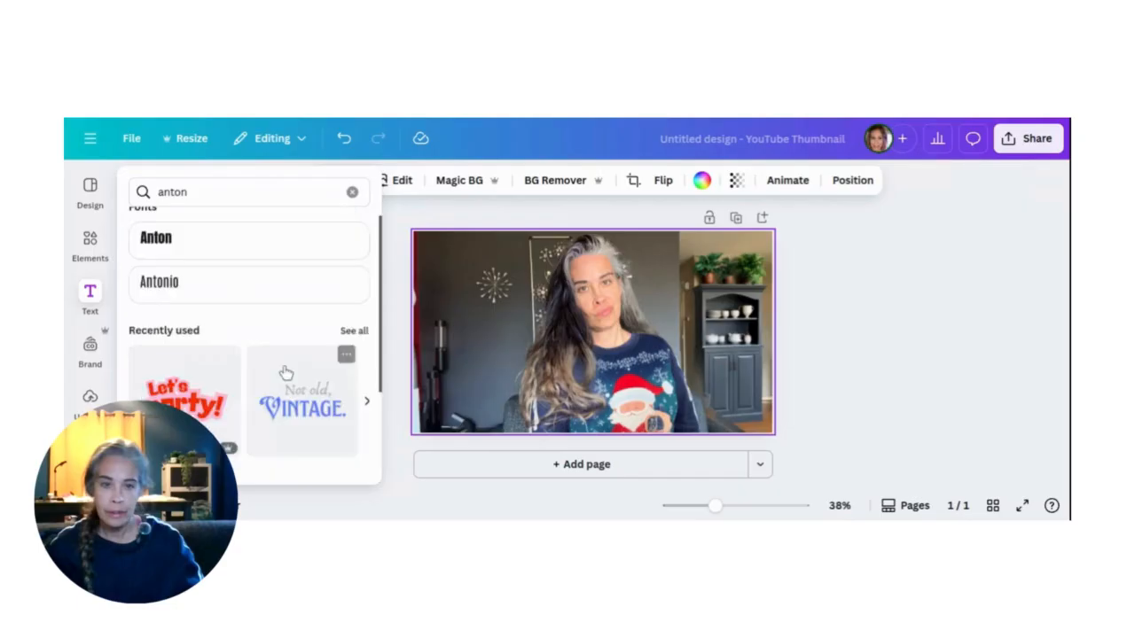
pyautogui.click(367, 407)
pyautogui.scroll(-2, 314, 322)
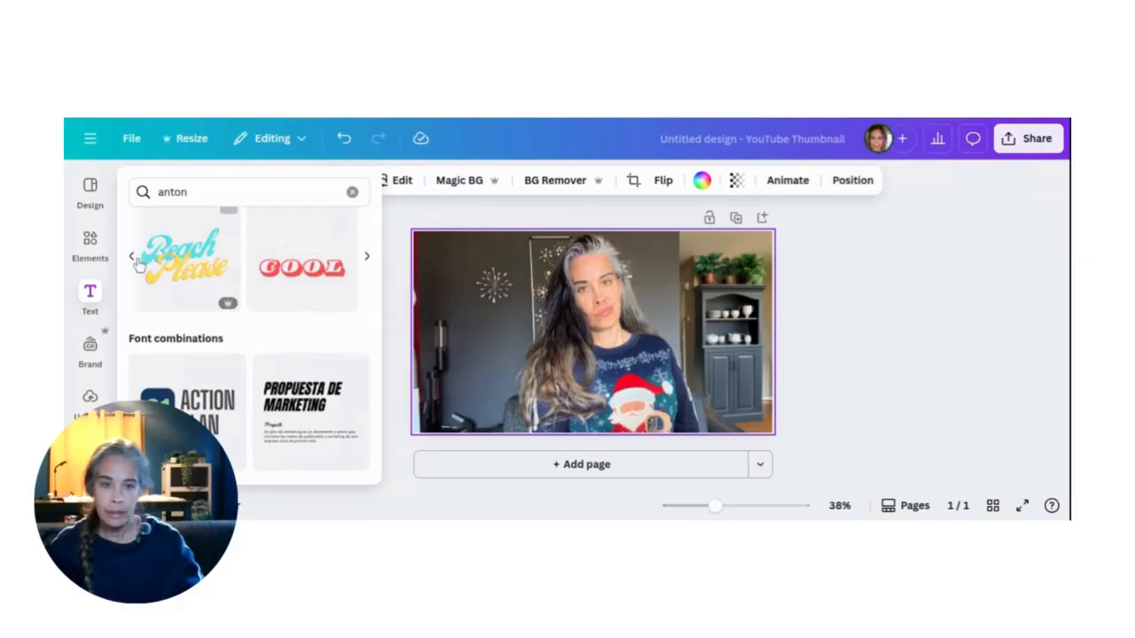
pyautogui.scroll(2, 286, 373)
pyautogui.click(367, 403)
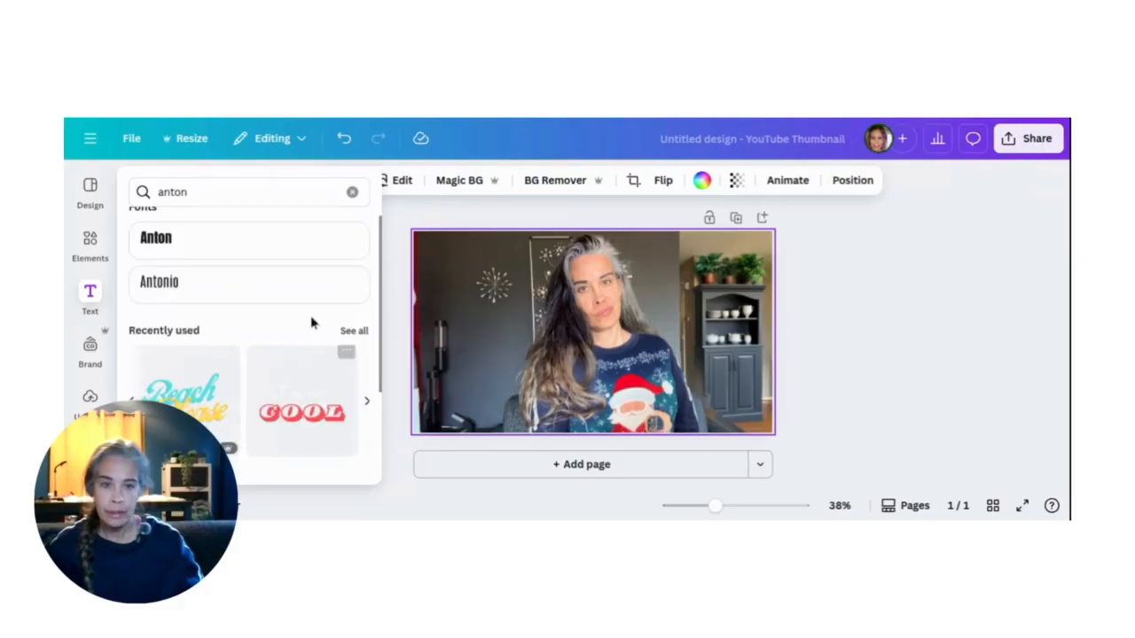
pyautogui.scroll(-2, 301, 354)
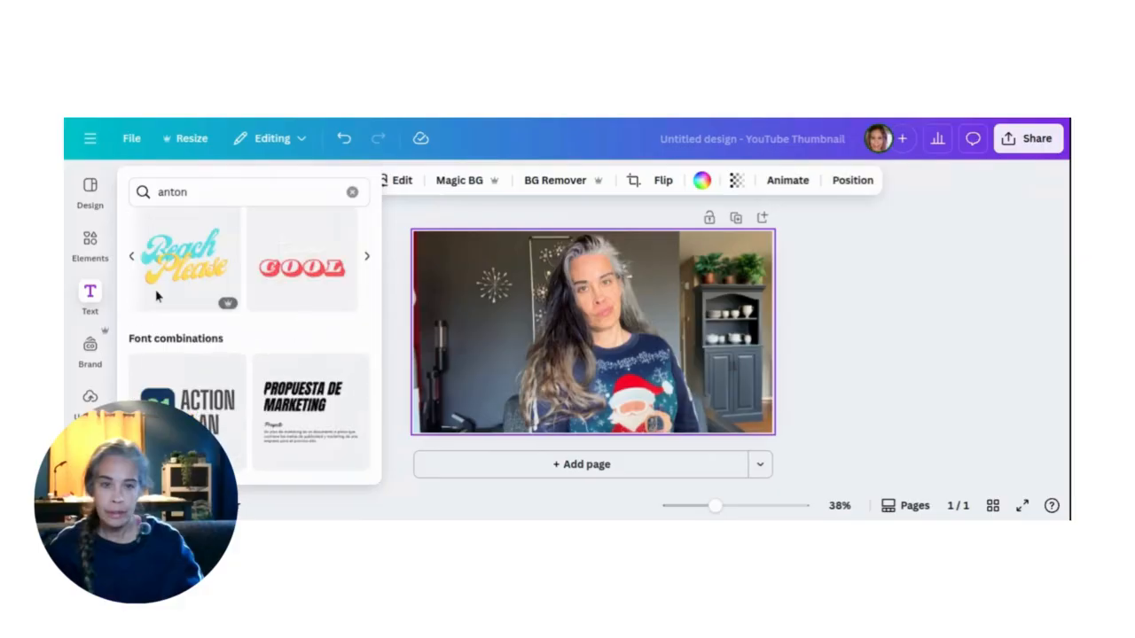
pyautogui.click(133, 258)
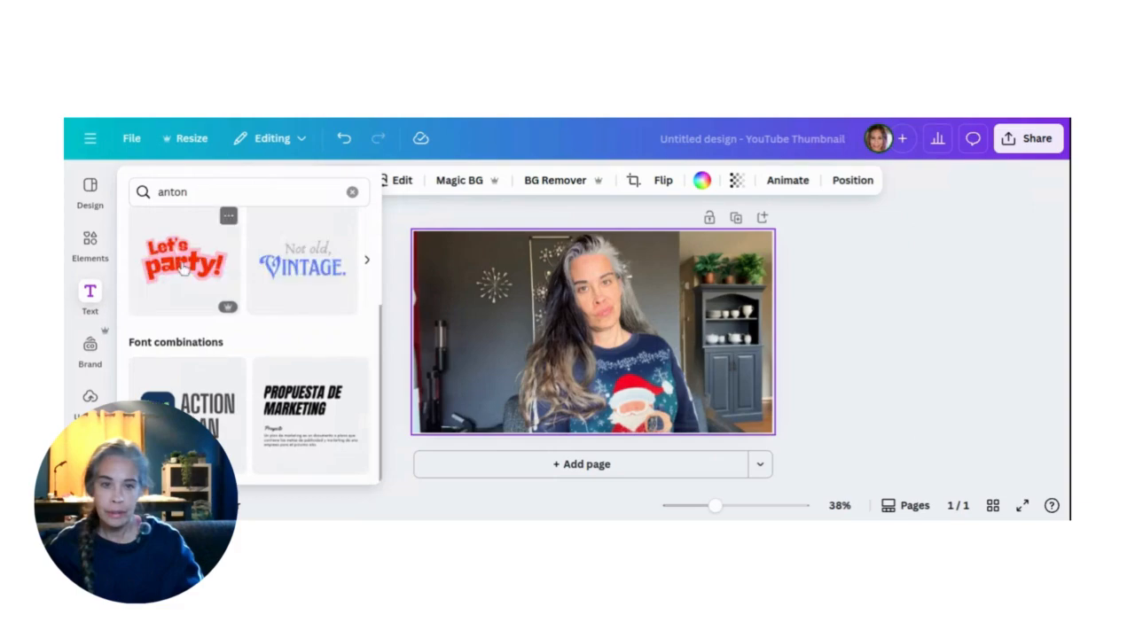
pyautogui.click(203, 288)
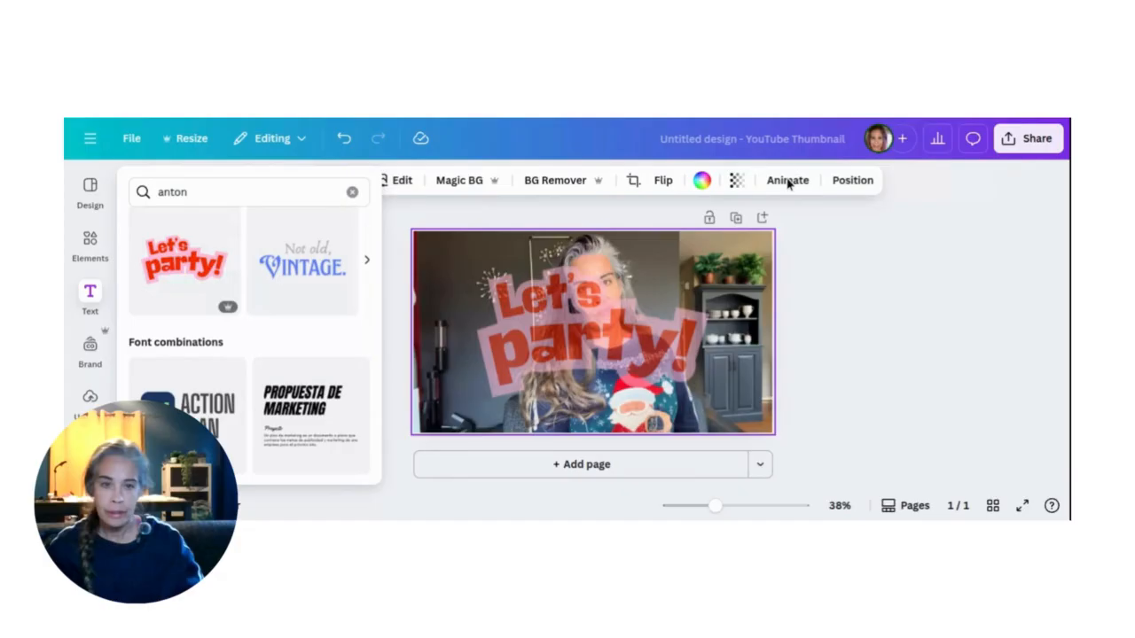
pyautogui.click(650, 308)
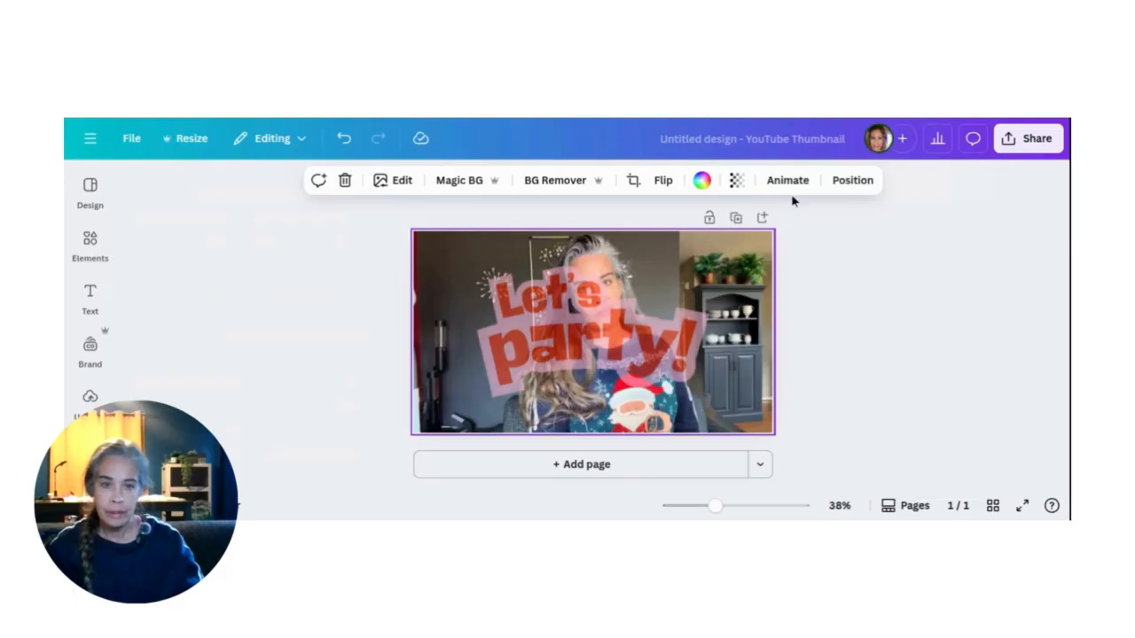
# Replace the wording "Let's" with "I'm" and "party!" with "Grumpy" in the text graphic.
pyautogui.click(536, 308)
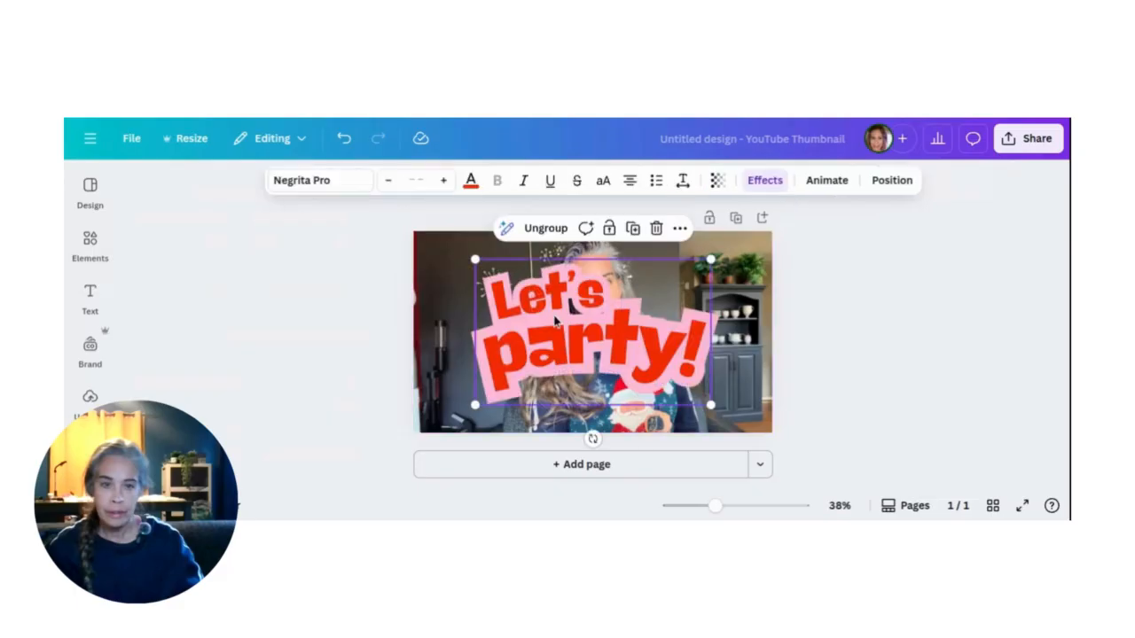
pyautogui.doubleClick(507, 299)
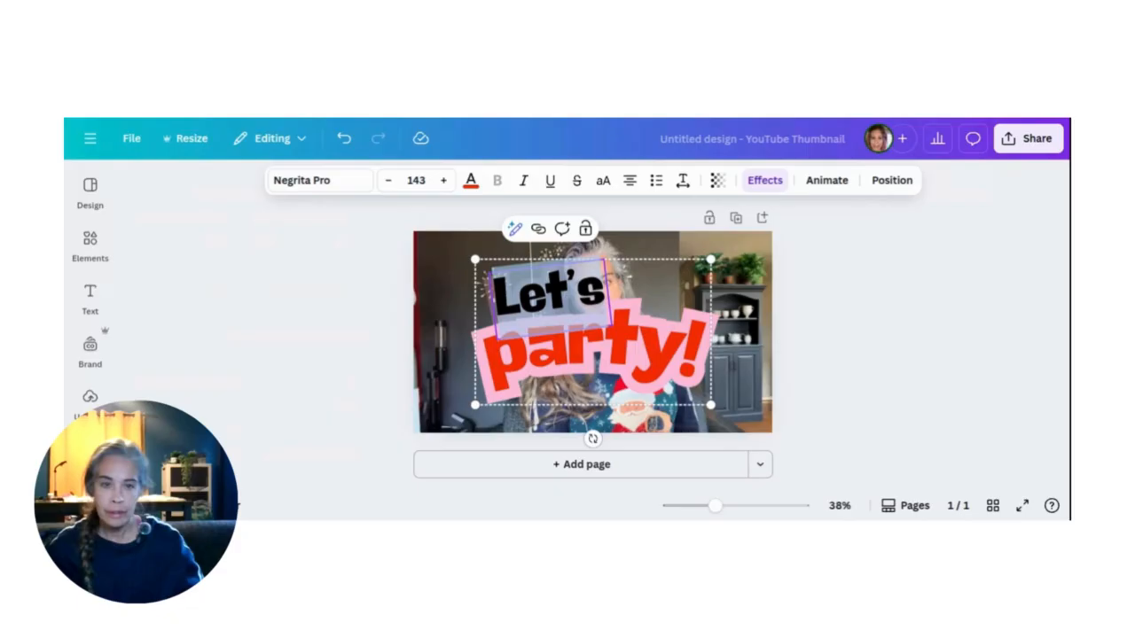
pyautogui.write('I')
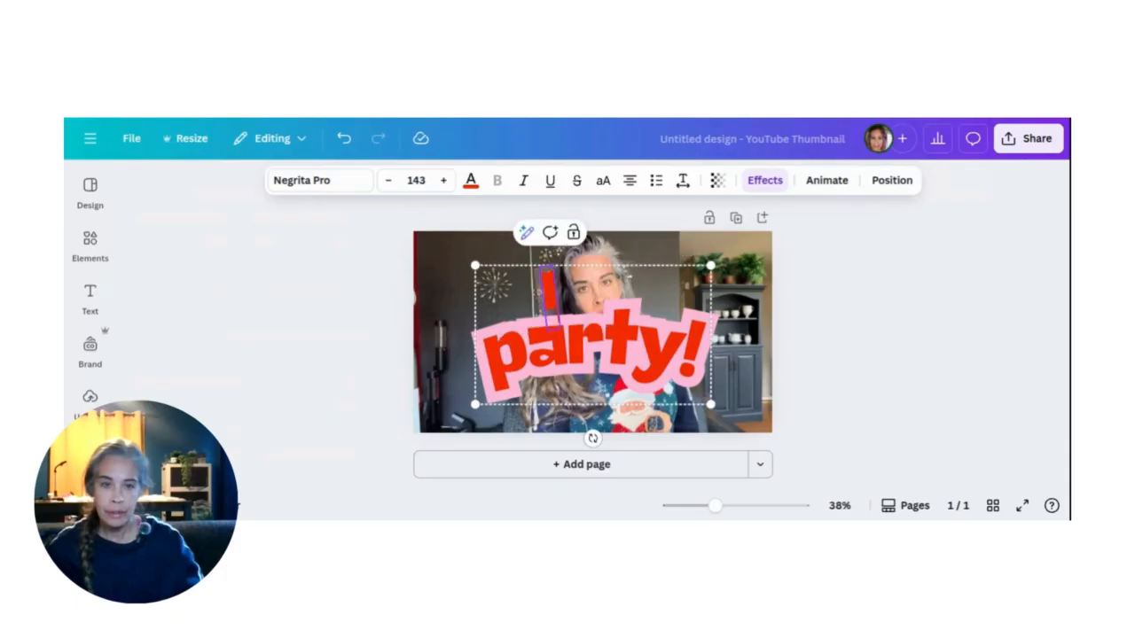
pyautogui.write("'m")
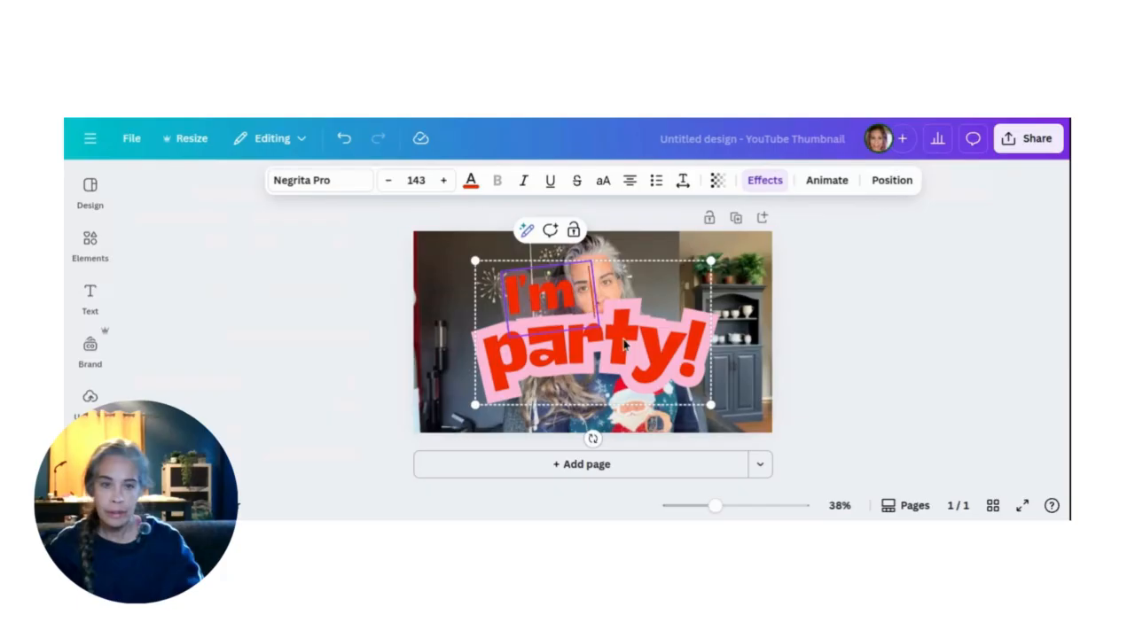
pyautogui.doubleClick(585, 370)
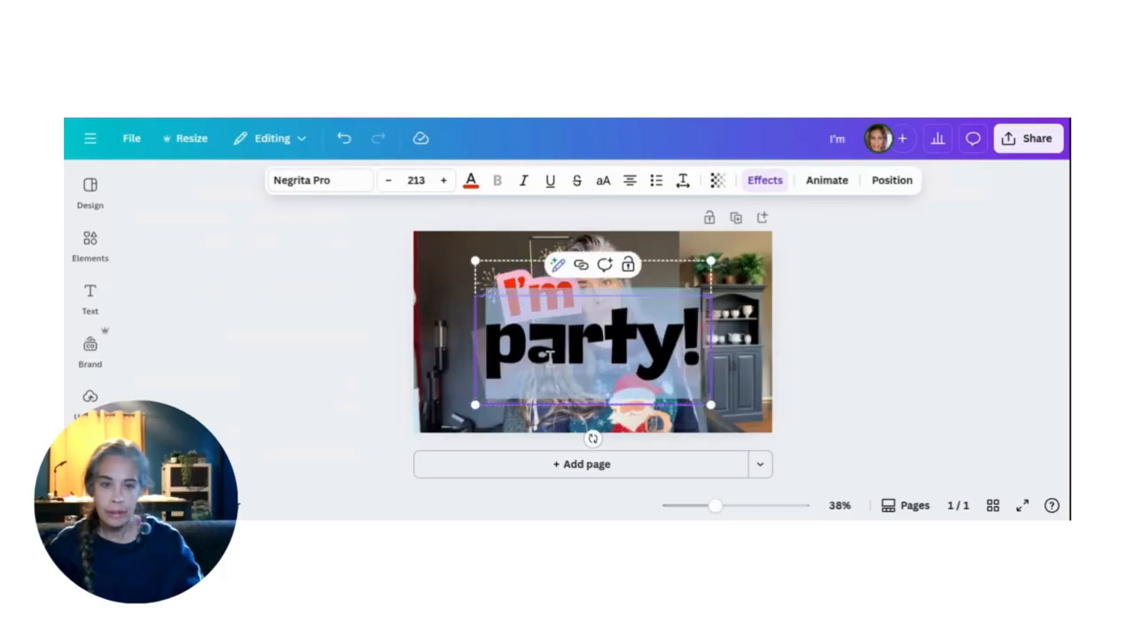
pyautogui.write('Gru')
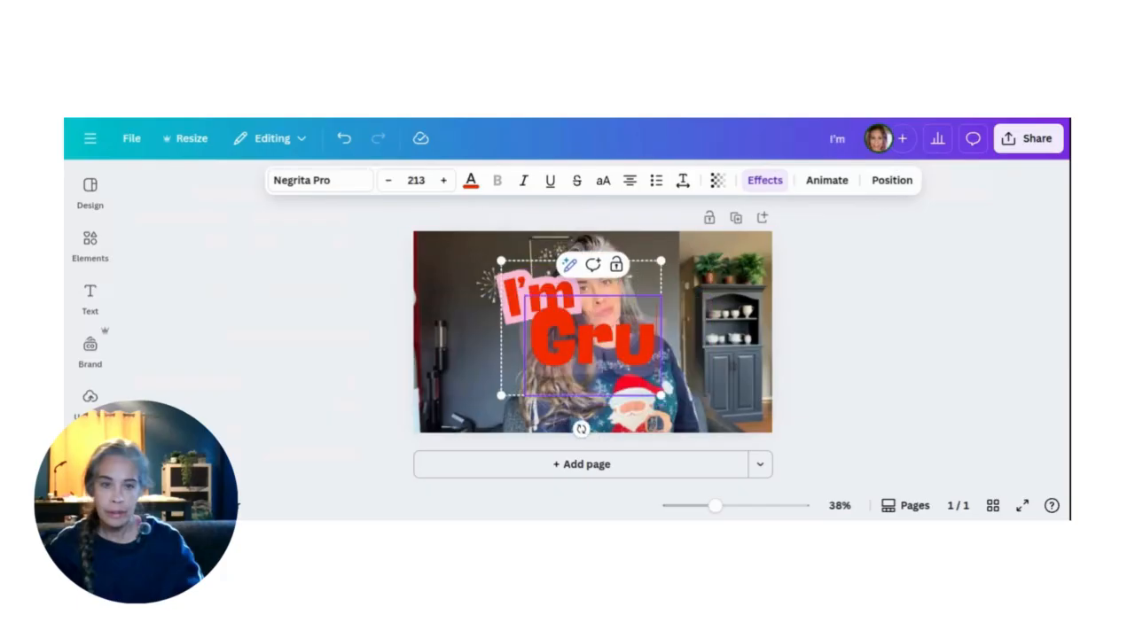
pyautogui.write('mpy')
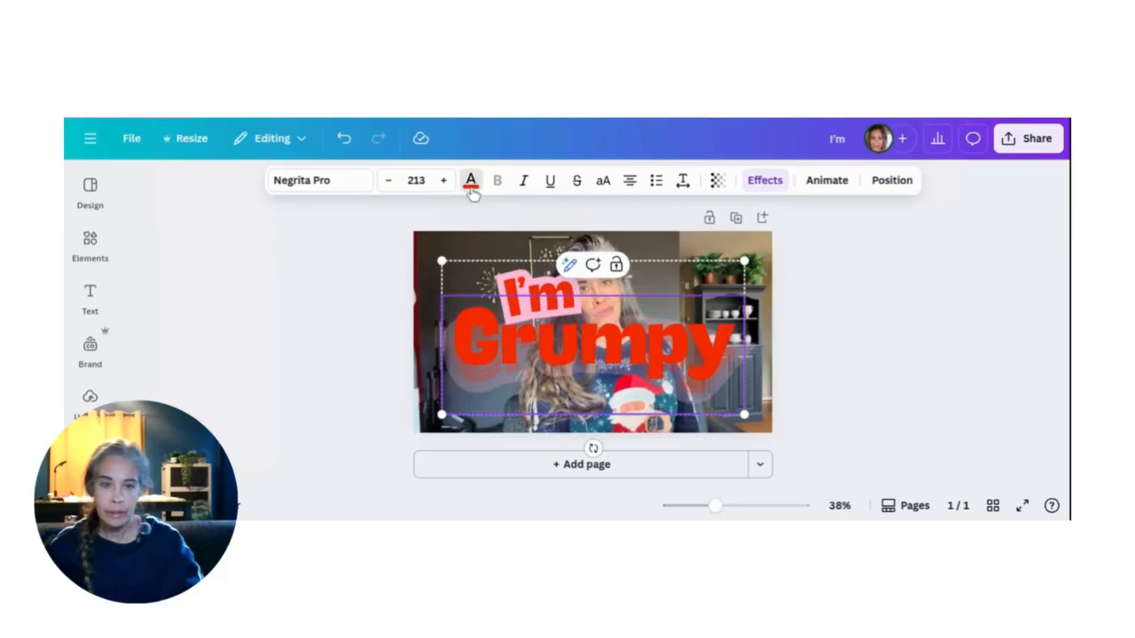
pyautogui.click(948, 321)
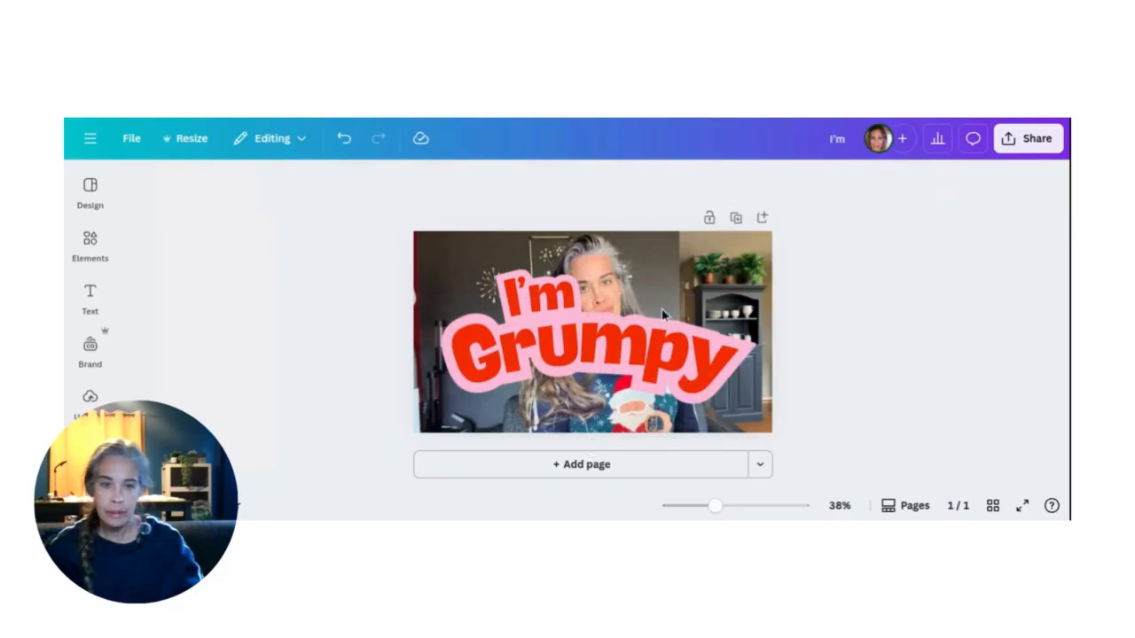
# Recolor the word "I'm" dark green using the Brand Kit color palette.
pyautogui.click(552, 302)
pyautogui.doubleClick(550, 296)
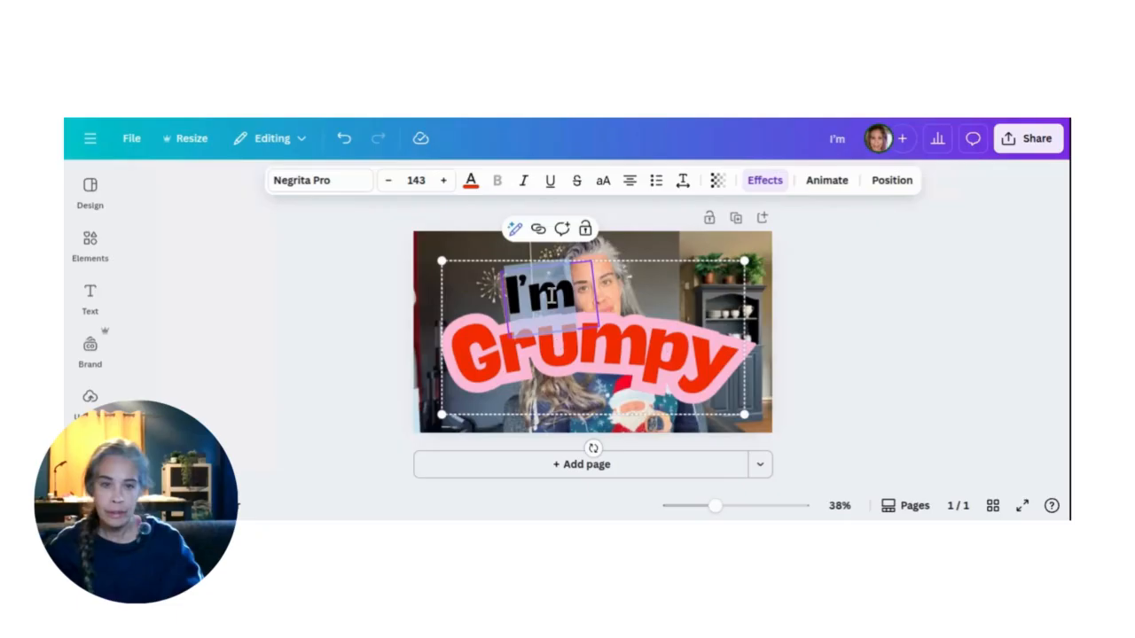
pyautogui.click(471, 184)
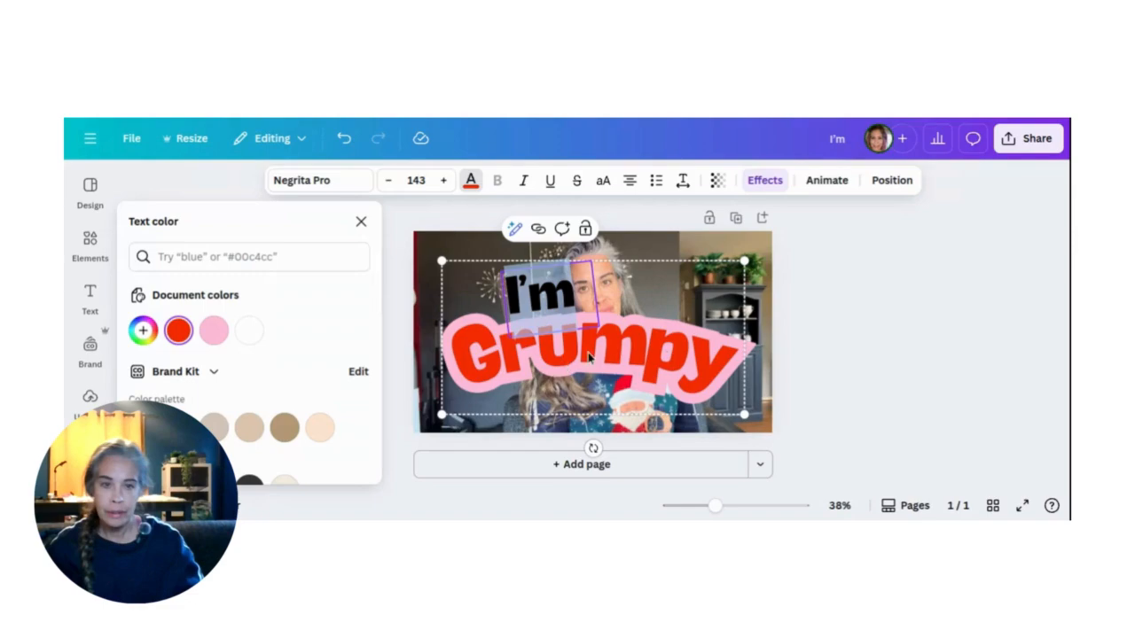
pyautogui.scroll(-1, 249, 354)
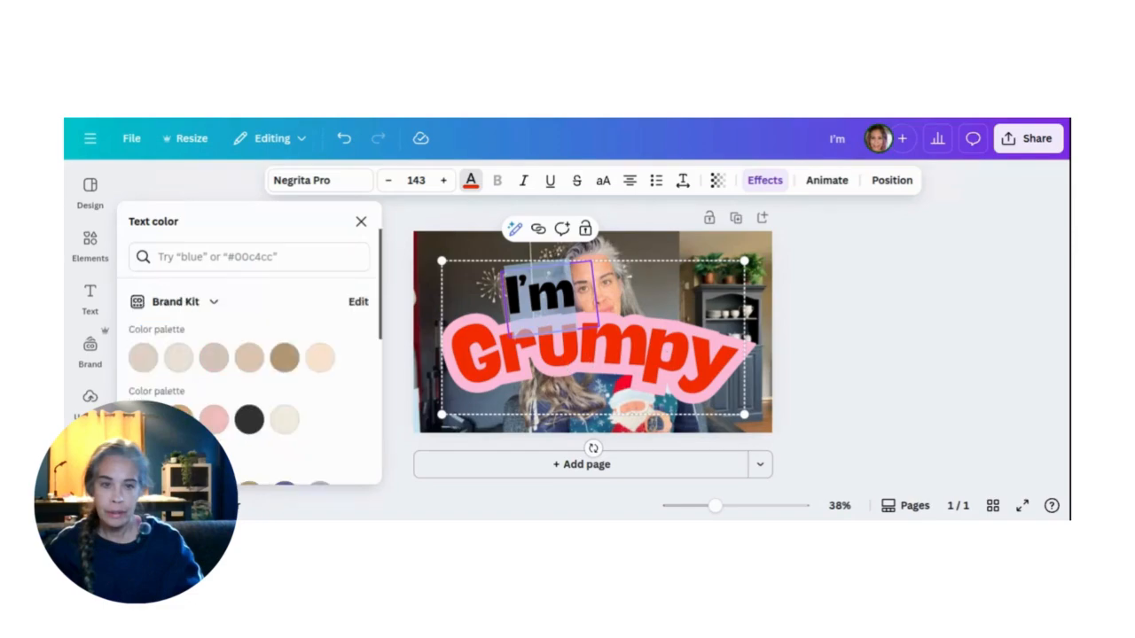
pyautogui.click(143, 419)
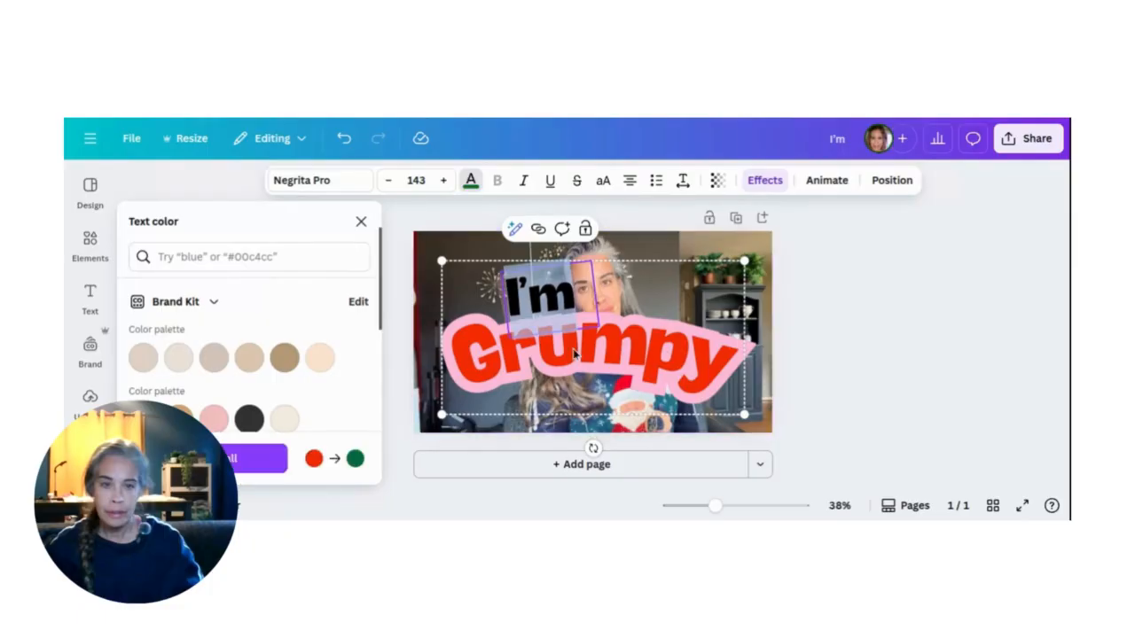
# Recolor the word "Grumpy" dark green to match the word "I'm".
pyautogui.click(575, 353)
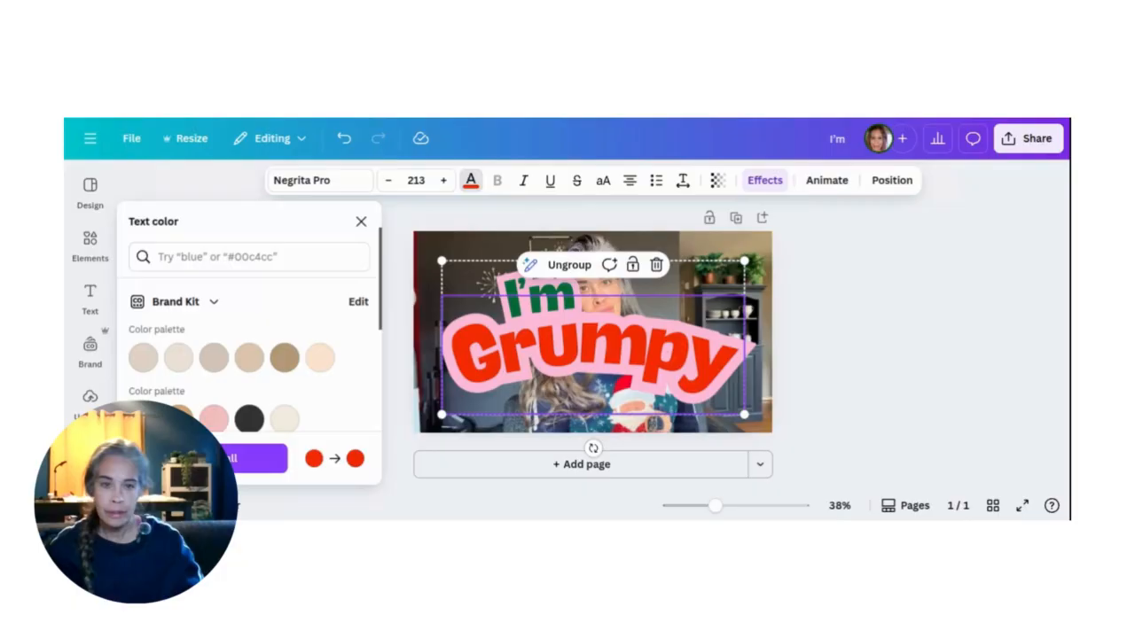
pyautogui.click(634, 348)
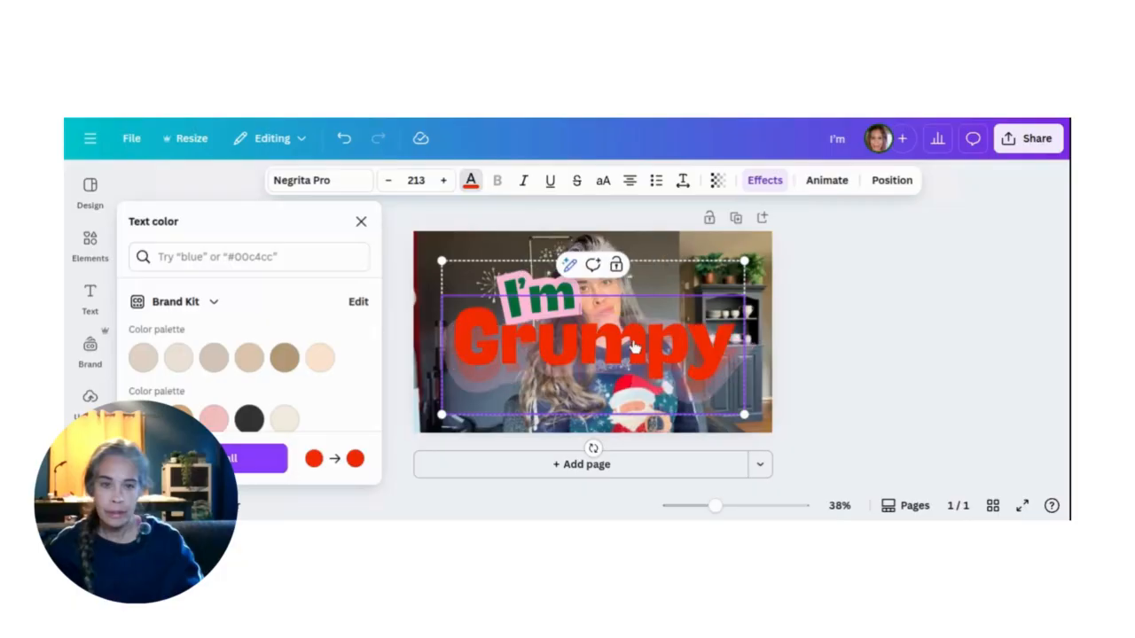
pyautogui.click(474, 182)
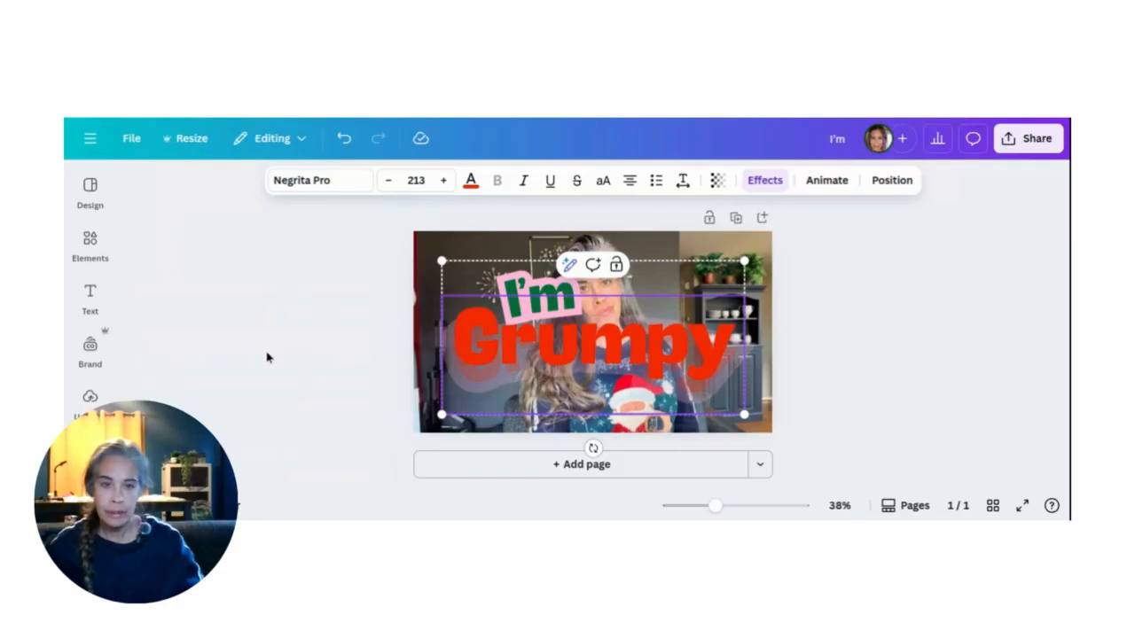
pyautogui.click(470, 182)
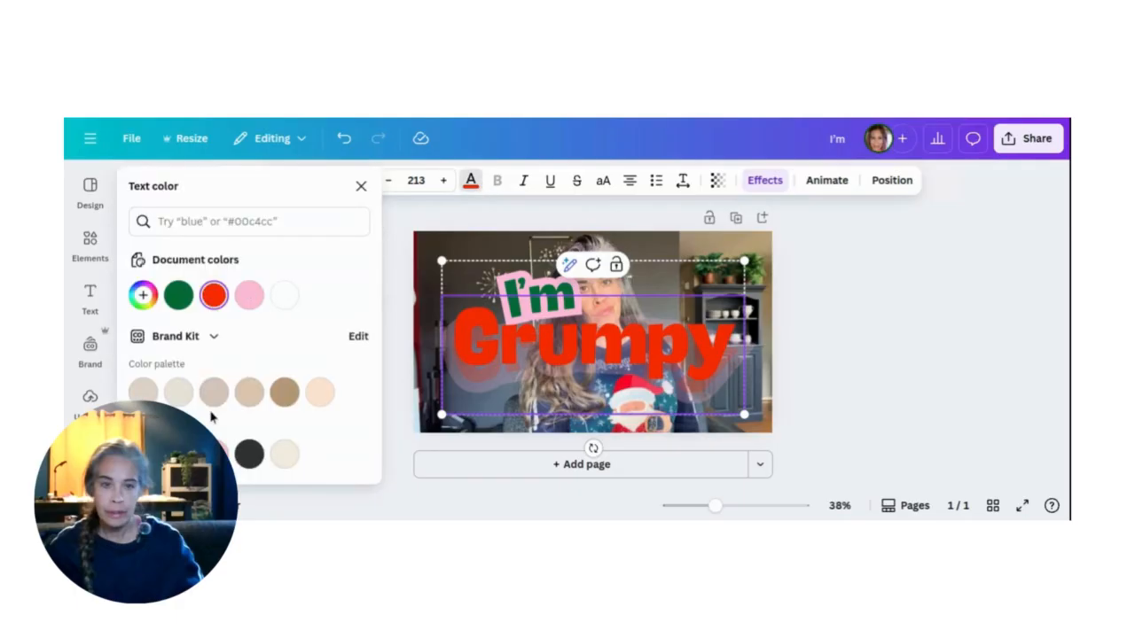
pyautogui.scroll(-2, 249, 293)
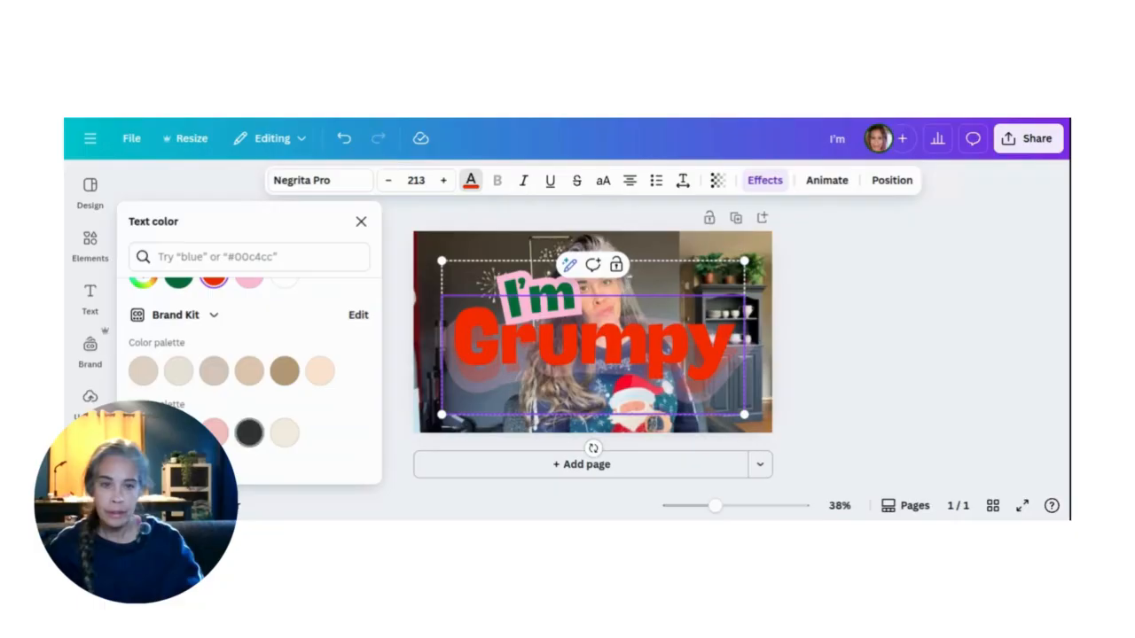
pyautogui.click(473, 347)
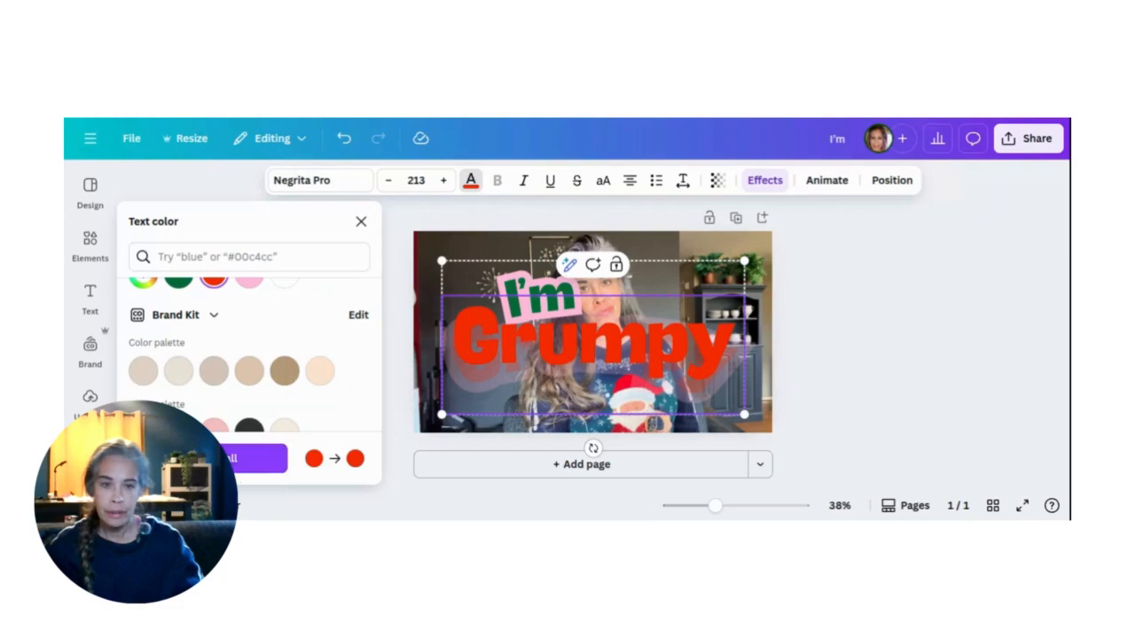
pyautogui.click(248, 466)
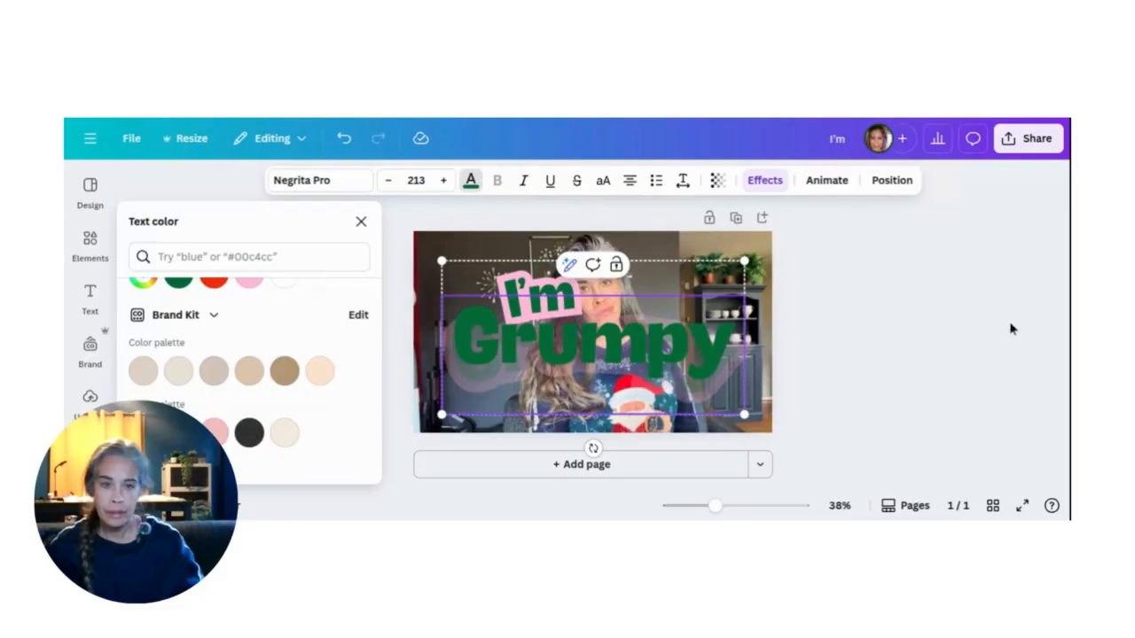
pyautogui.click(931, 293)
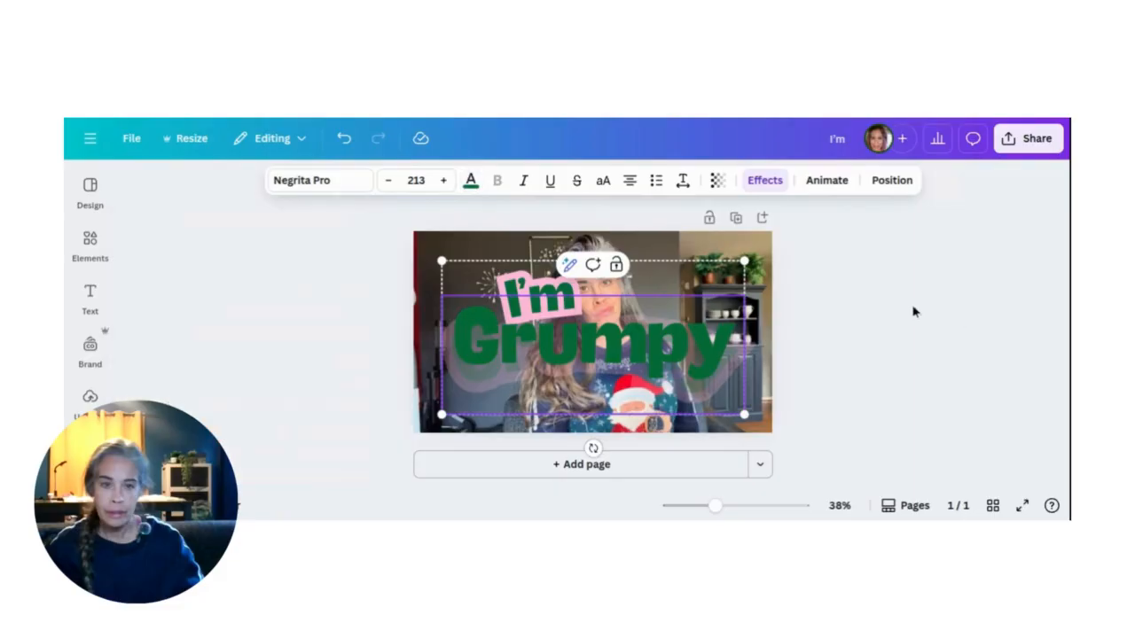
pyautogui.click(931, 300)
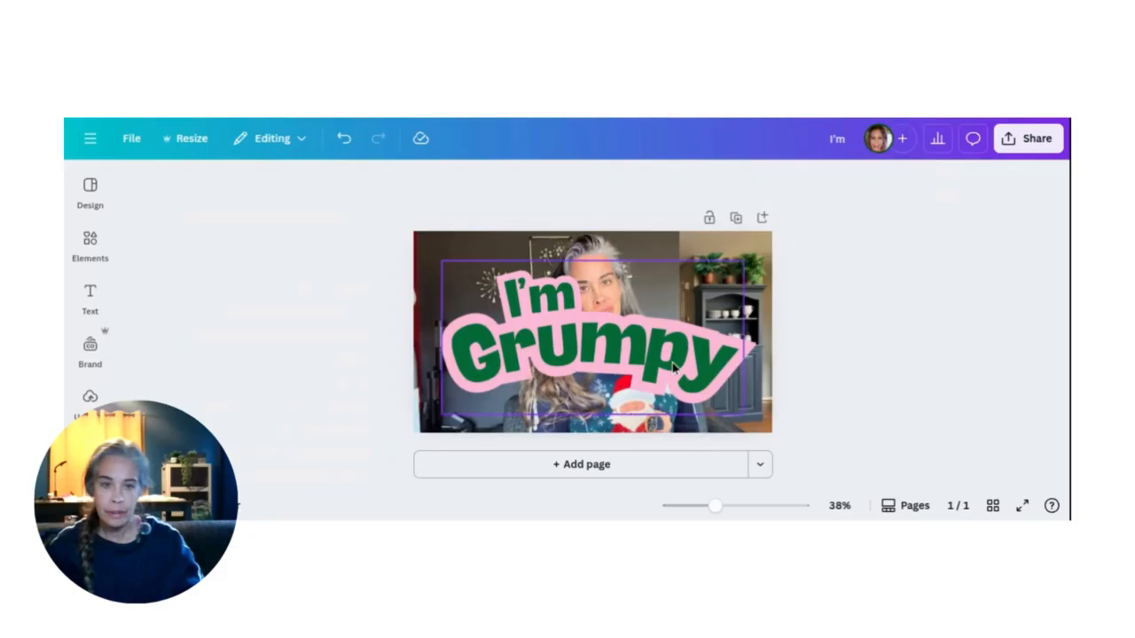
# Enlarge the "I'm Grumpy" graphic until "Grumpy" is at font size 236, and move it to the thumbnail's upper-left corner.
pyautogui.click(679, 387)
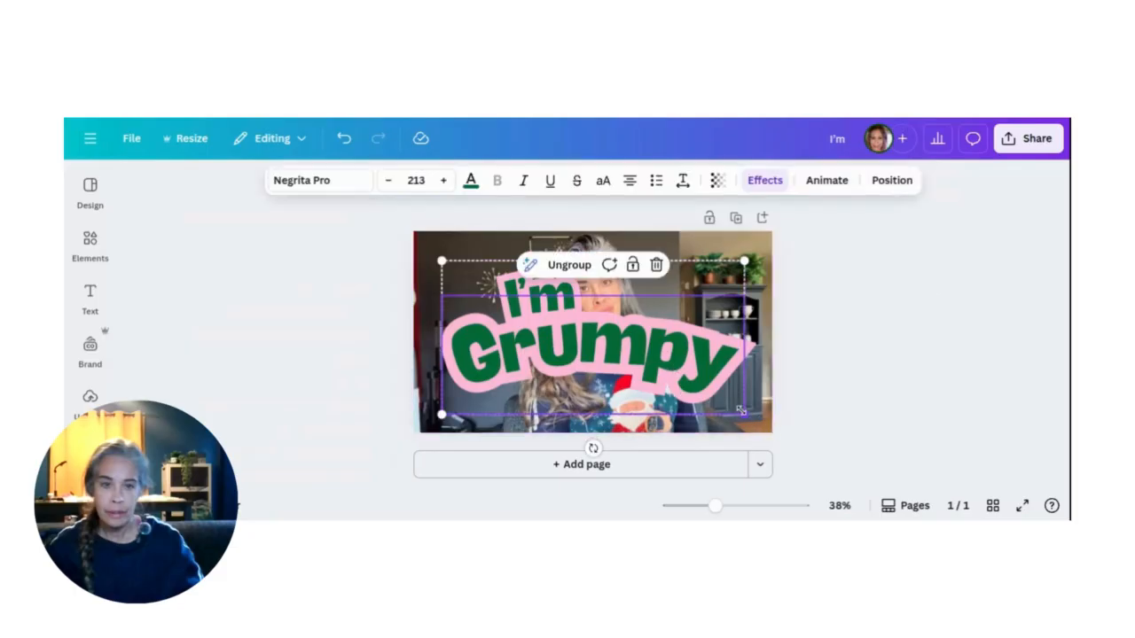
pyautogui.click(679, 347)
pyautogui.moveTo(679, 348); pyautogui.dragTo(643, 347)
pyautogui.moveTo(548, 323); pyautogui.dragTo(598, 307)
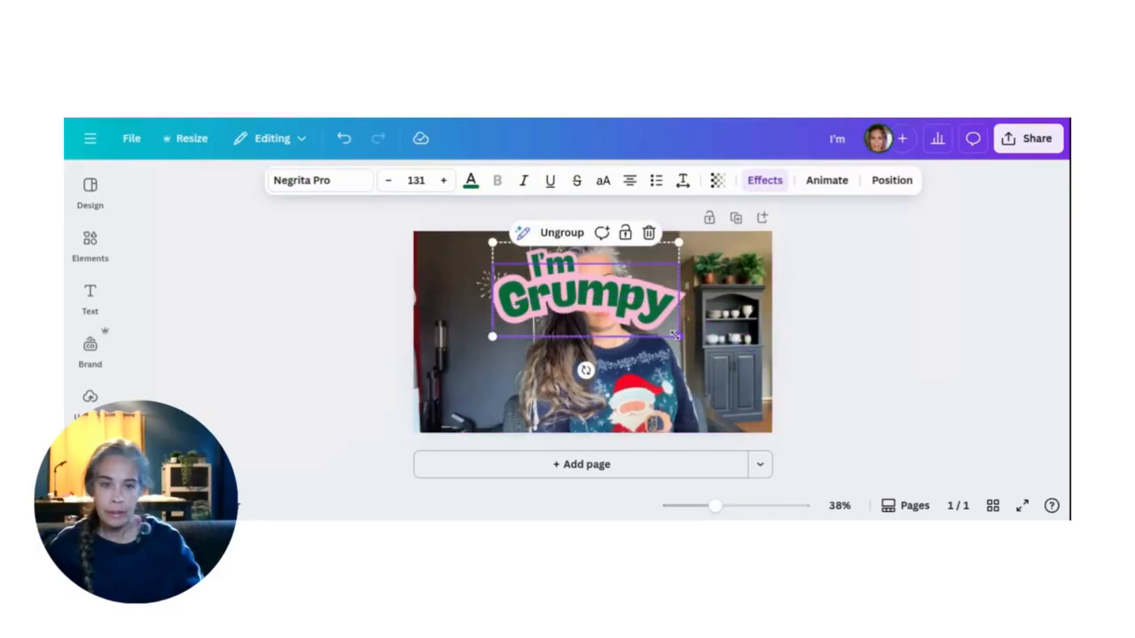
pyautogui.moveTo(678, 337); pyautogui.dragTo(787, 465)
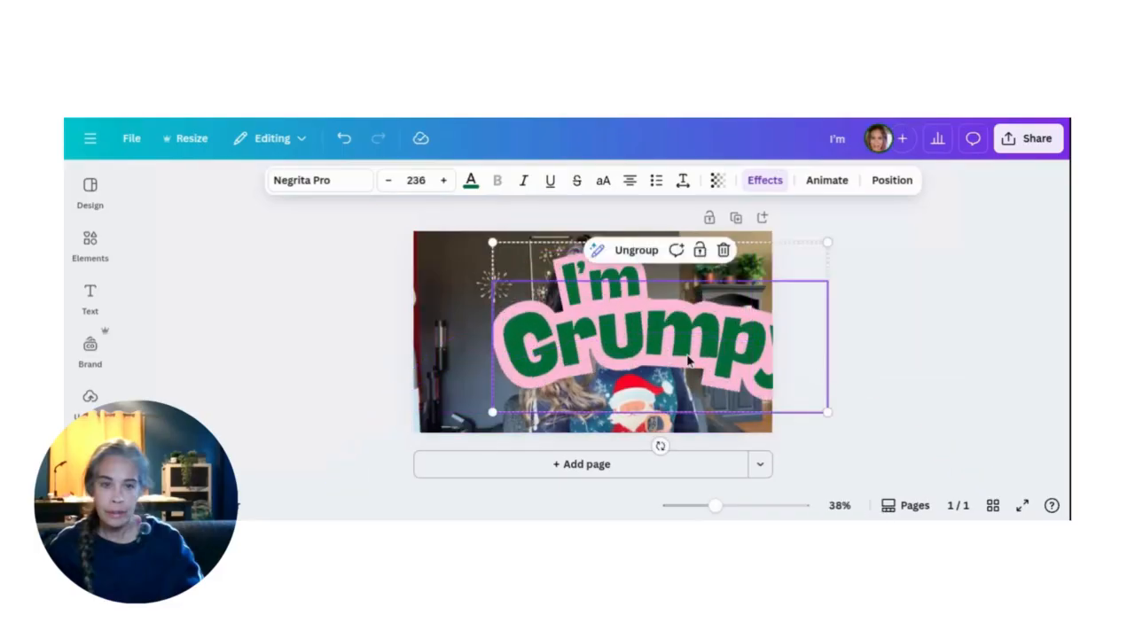
pyautogui.moveTo(617, 334); pyautogui.dragTo(539, 323)
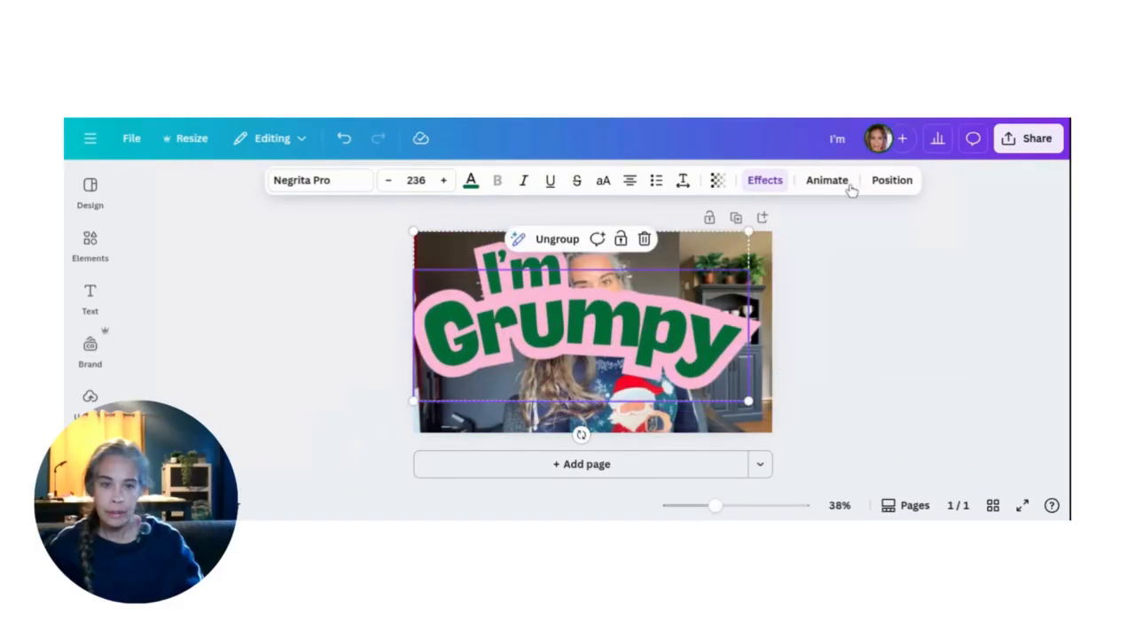
# Check the layer arrangement options for the word "Grumpy" within the grouped graphic.
pyautogui.click(892, 180)
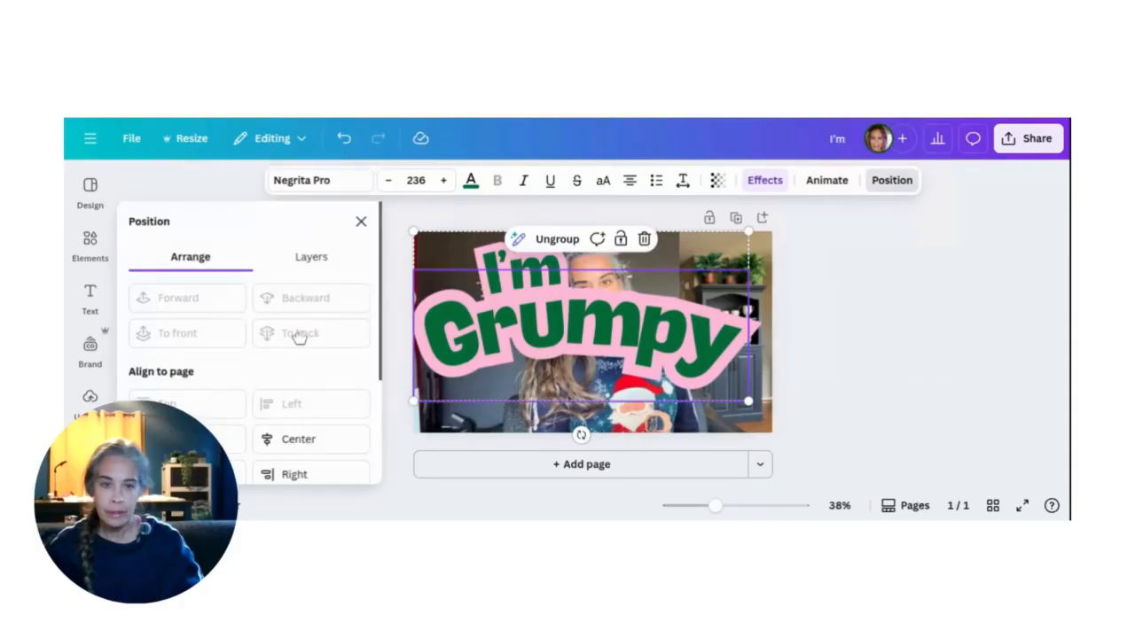
pyautogui.click(607, 313)
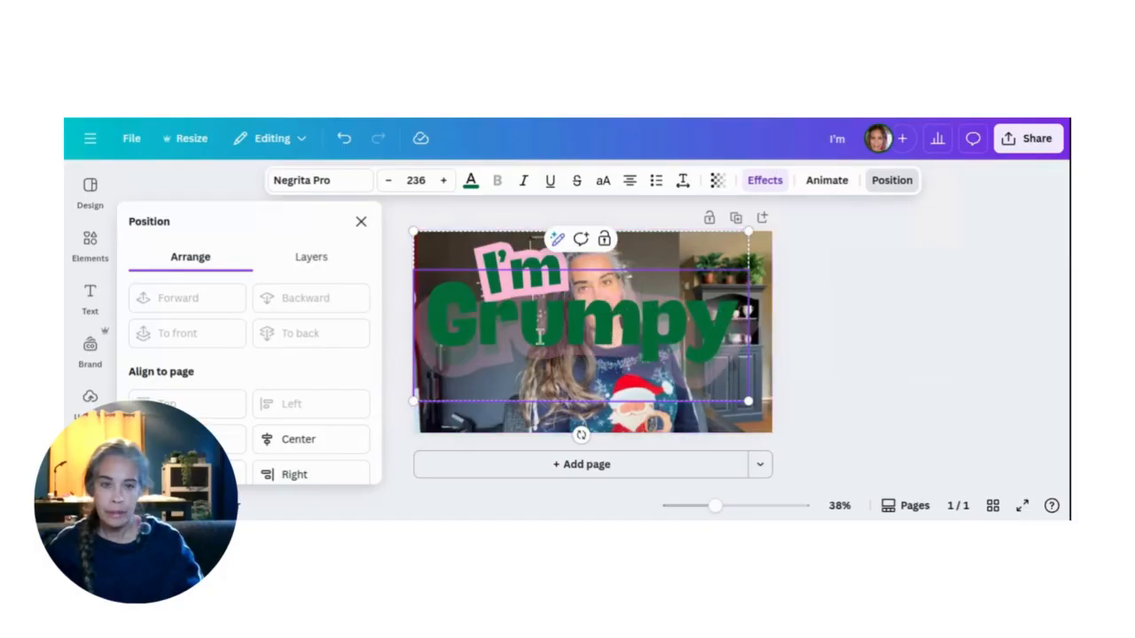
pyautogui.doubleClick(524, 316)
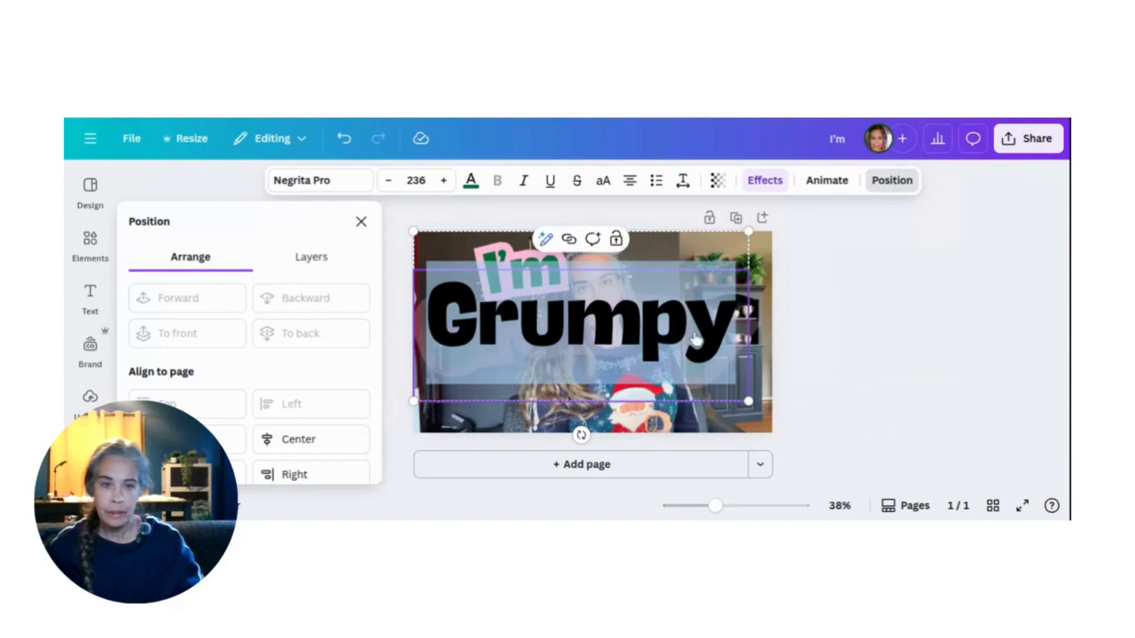
pyautogui.click(910, 336)
pyautogui.click(951, 328)
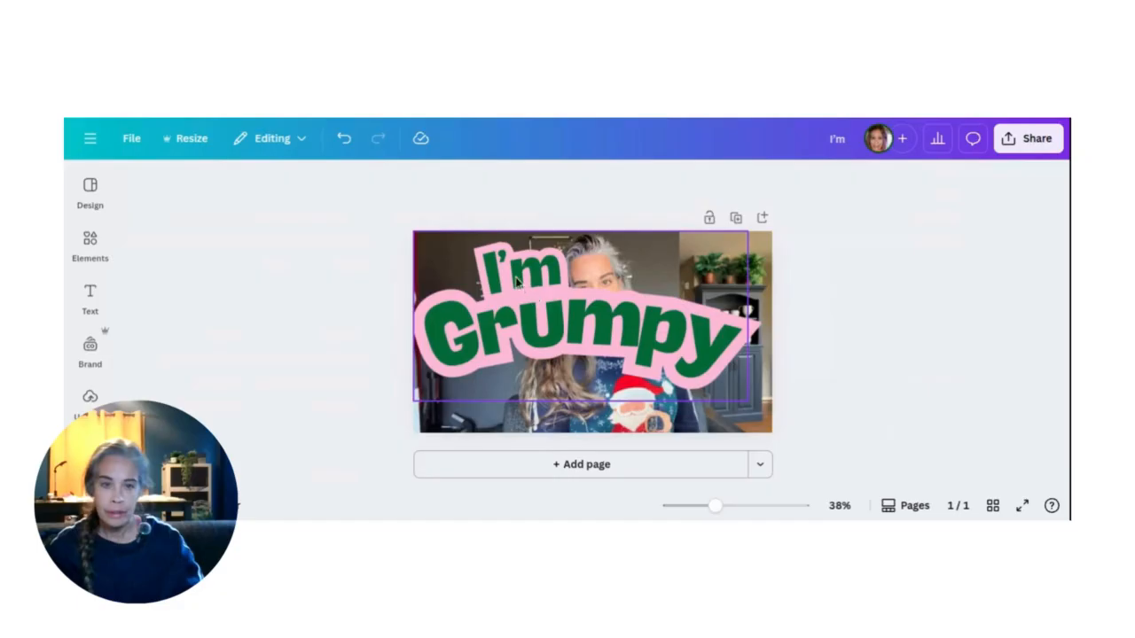
# Move the grouped "I'm Grumpy" graphic down and toward the right edge of the thumbnail.
pyautogui.click(517, 280)
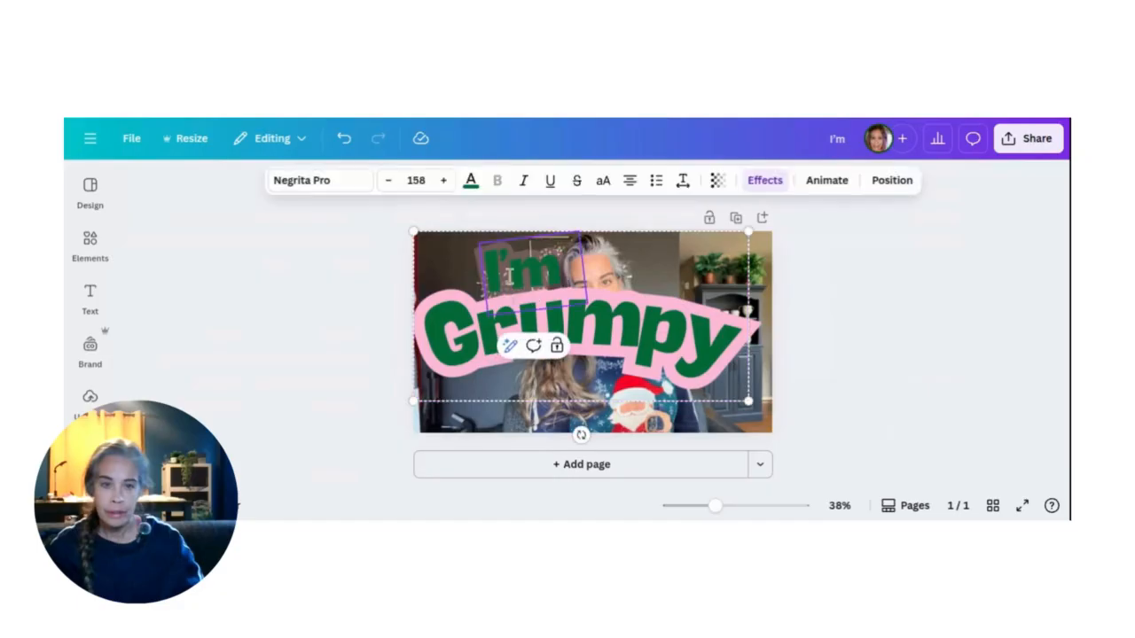
pyautogui.moveTo(507, 280); pyautogui.dragTo(602, 355)
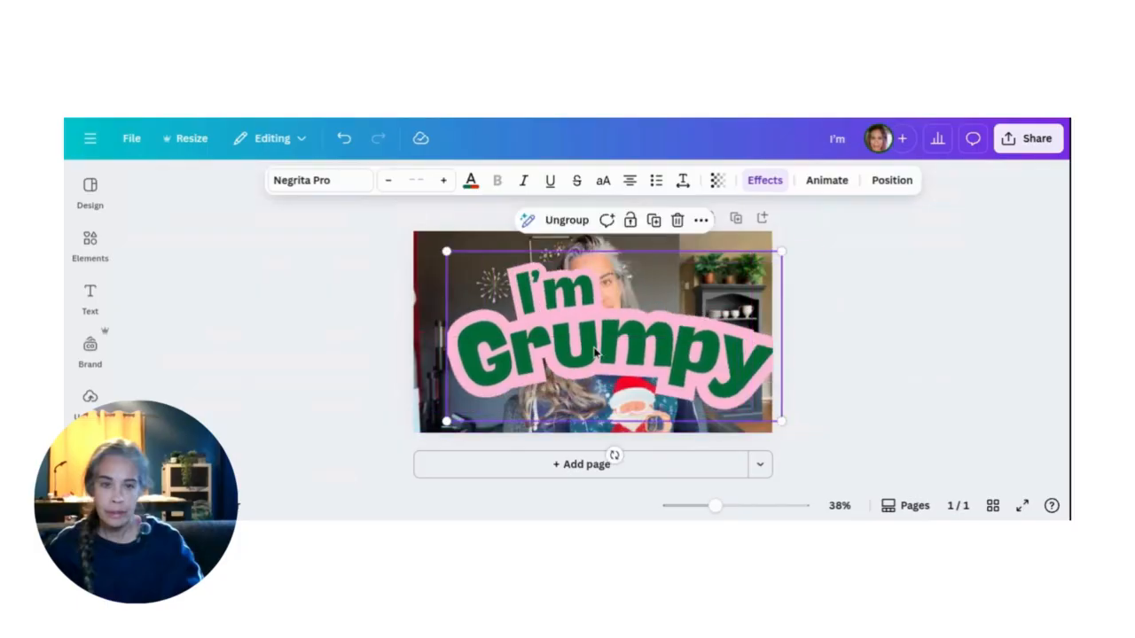
pyautogui.click(602, 321)
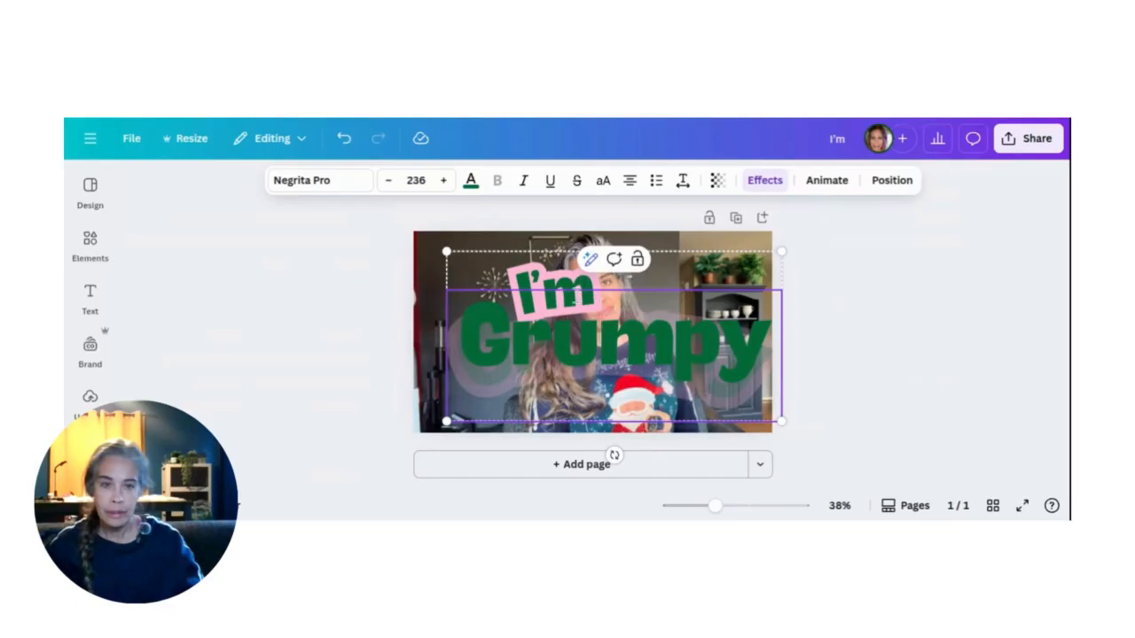
pyautogui.click(820, 293)
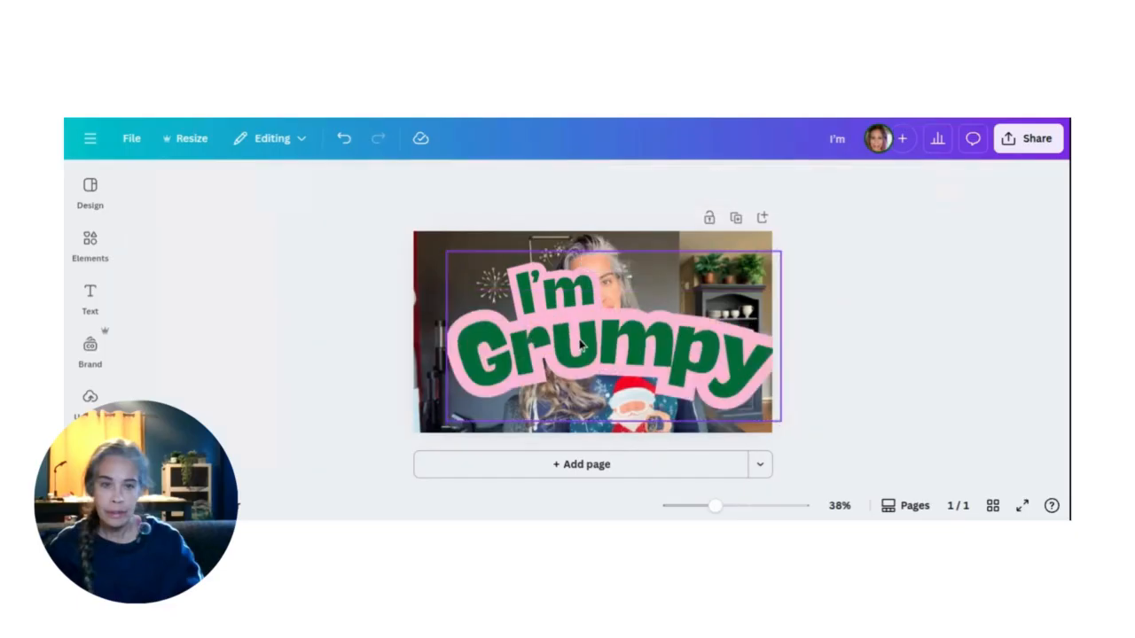
pyautogui.click(580, 345)
pyautogui.click(564, 325)
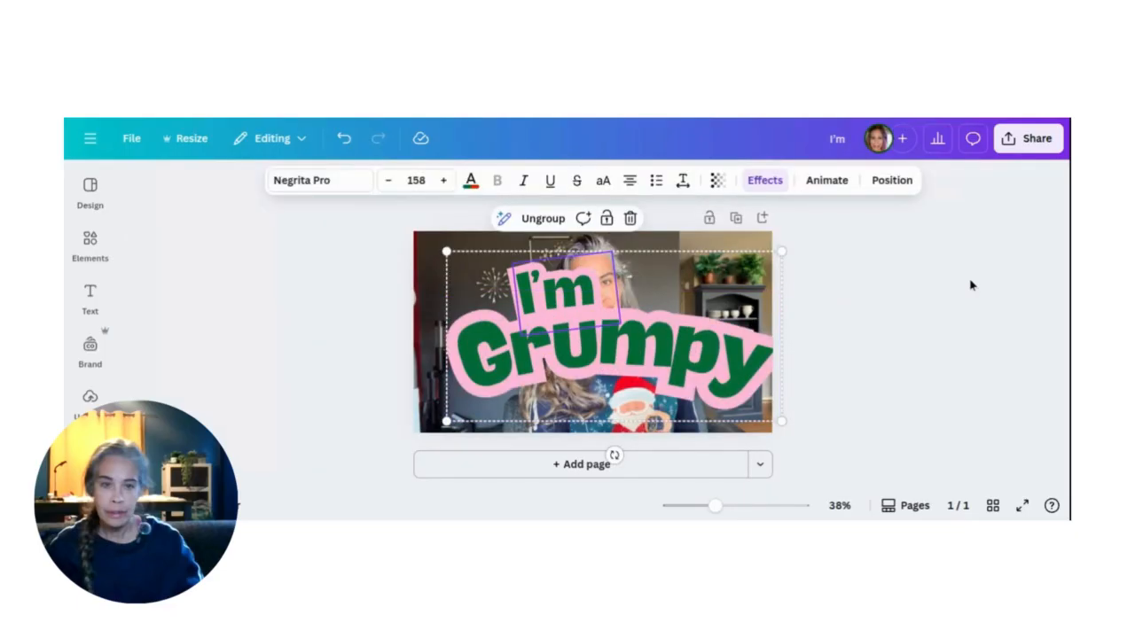
pyautogui.click(945, 292)
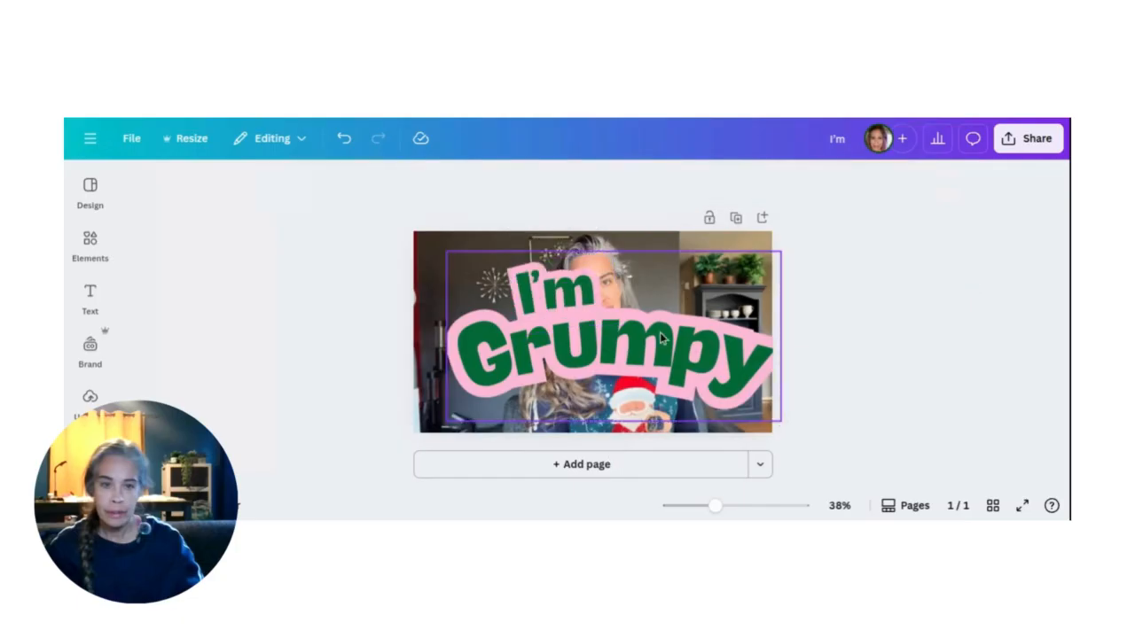
# Ungroup the text graphic and send the word "I'm" backward behind "Grumpy".
pyautogui.click(605, 340)
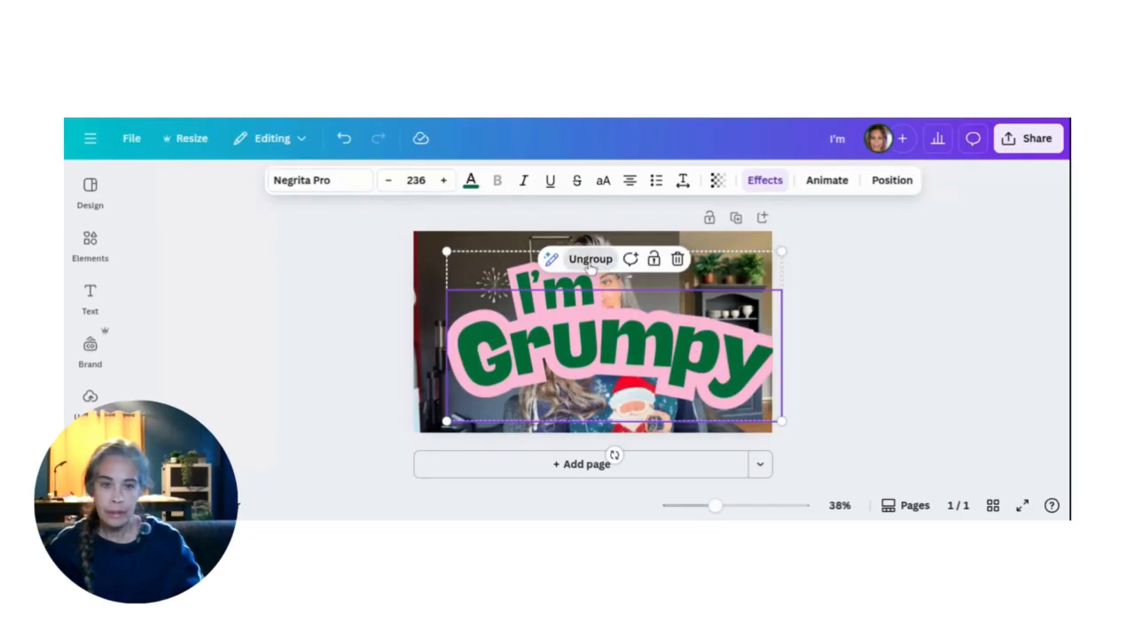
pyautogui.click(590, 259)
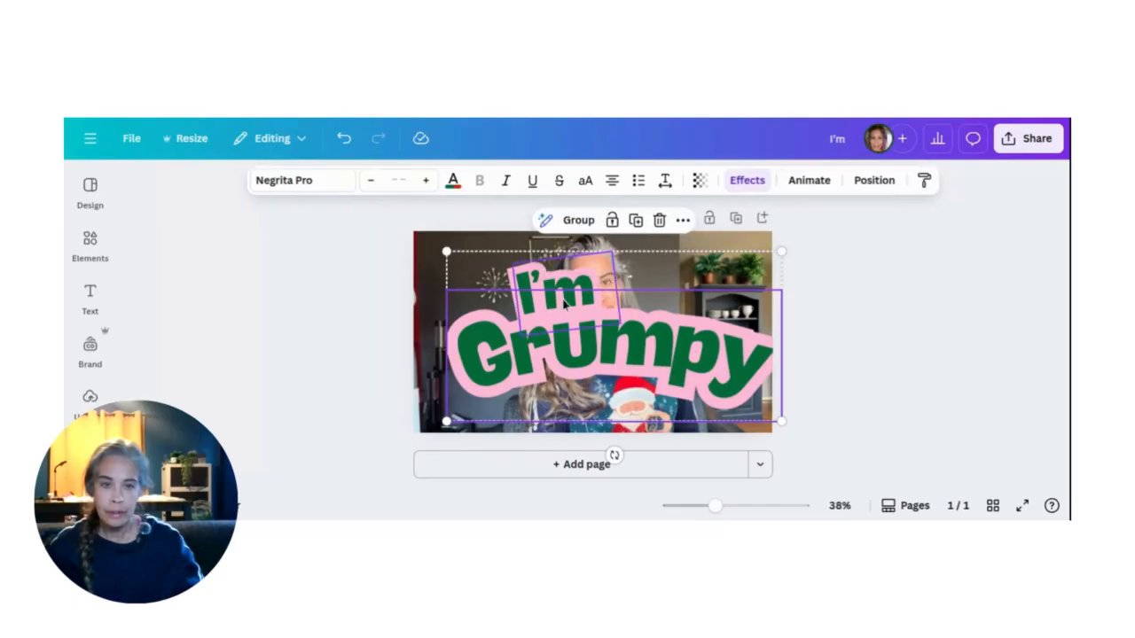
pyautogui.click(585, 299)
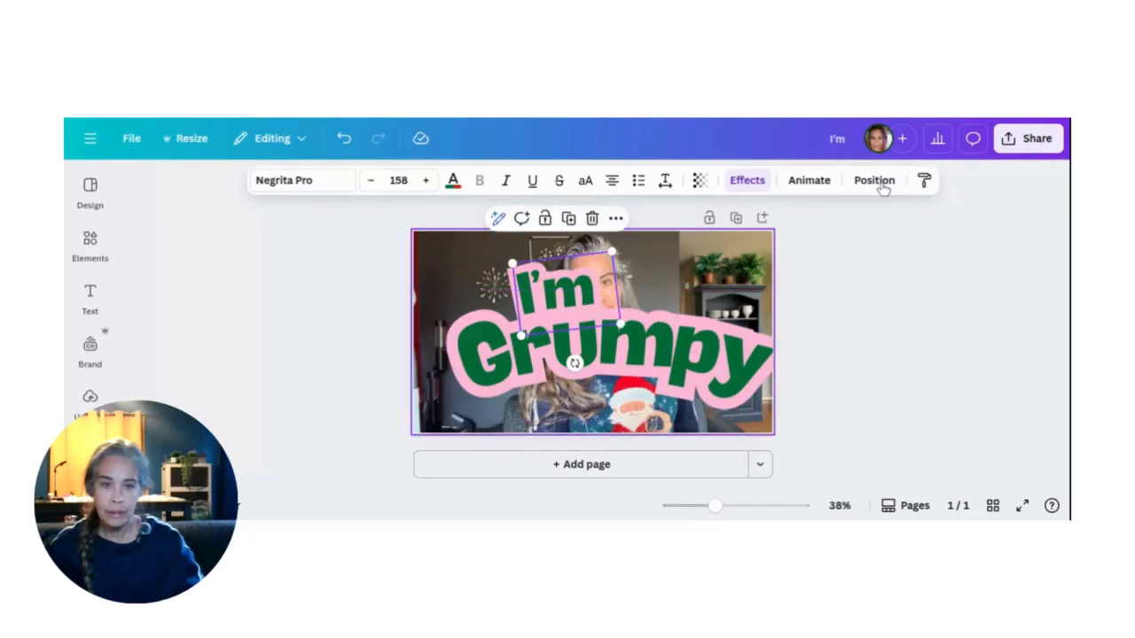
pyautogui.click(874, 181)
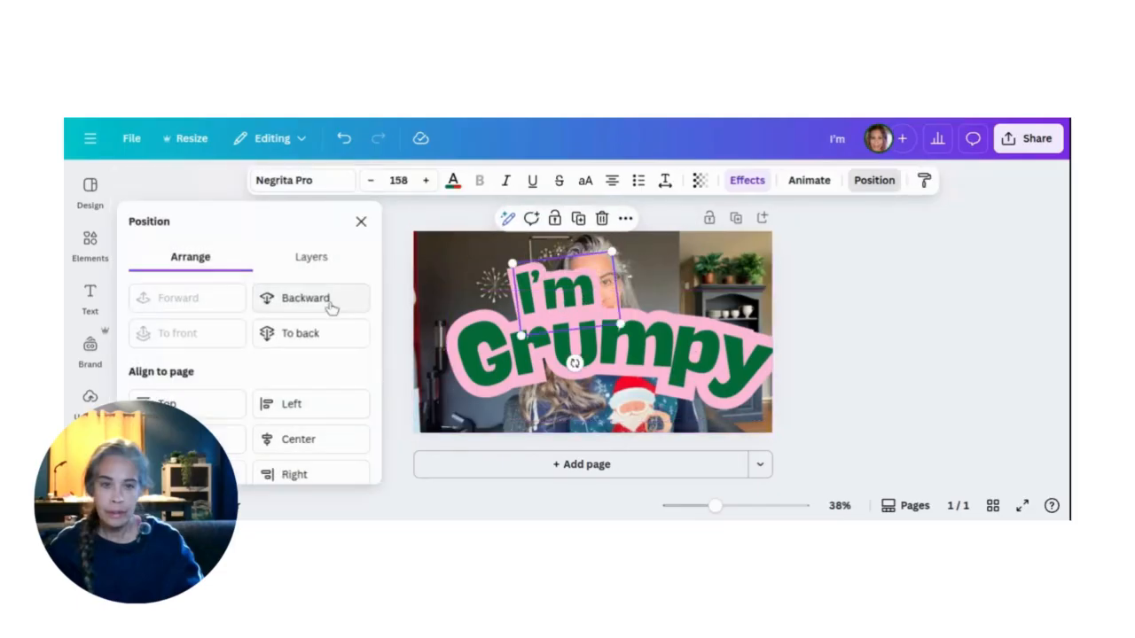
pyautogui.click(329, 306)
pyautogui.click(330, 306)
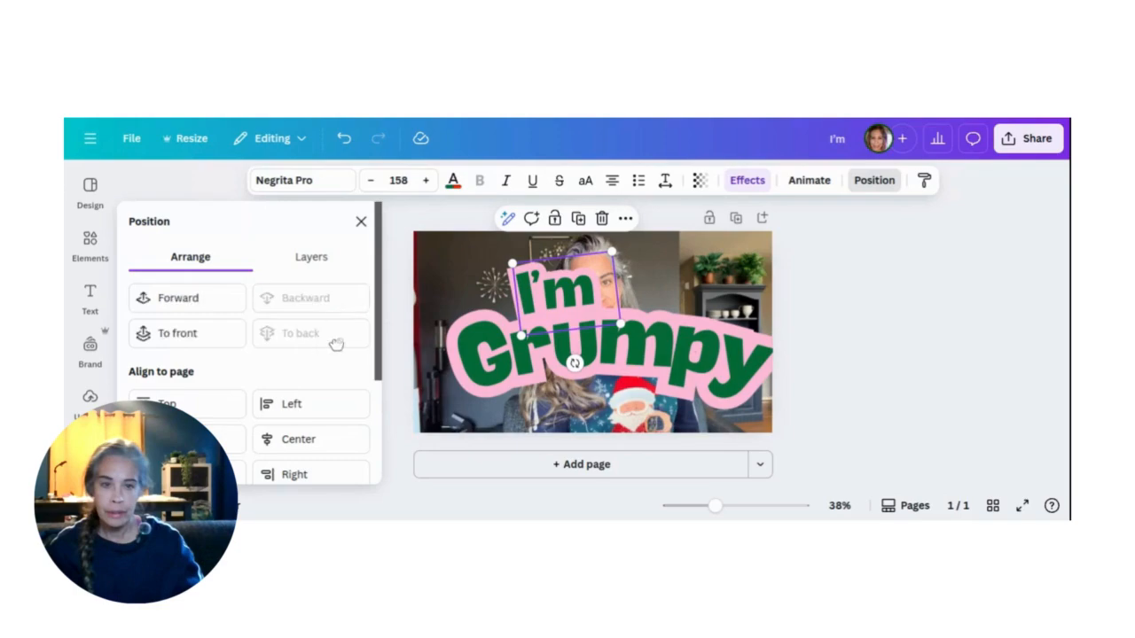
# Compare the word "I'm" in front of and behind "Grumpy", leaving it at the back.
pyautogui.click(183, 304)
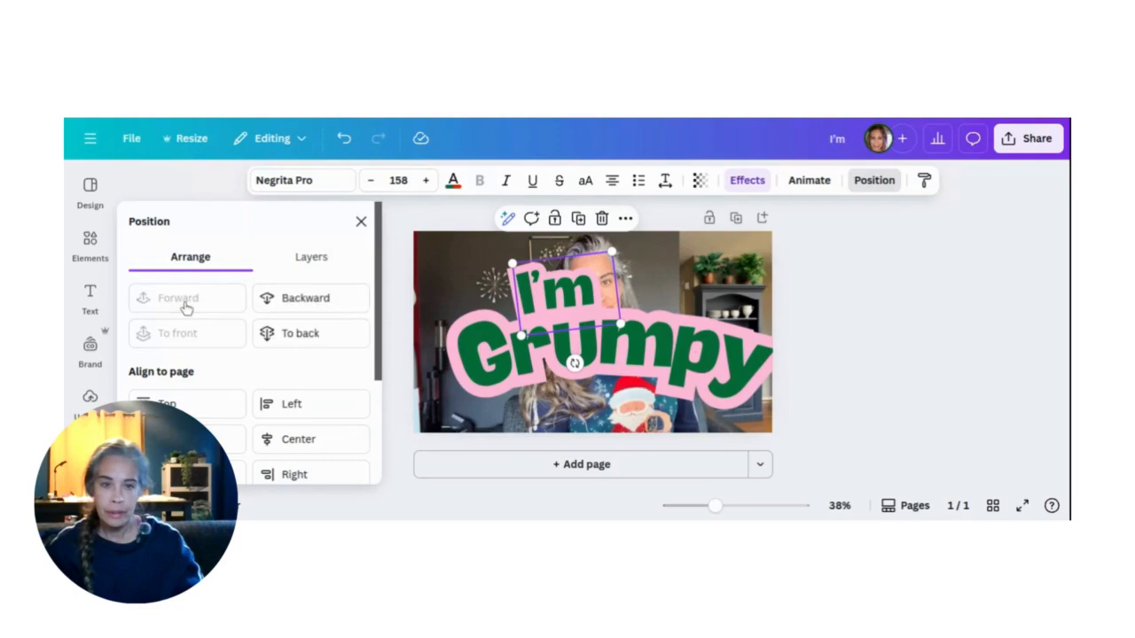
pyautogui.click(328, 336)
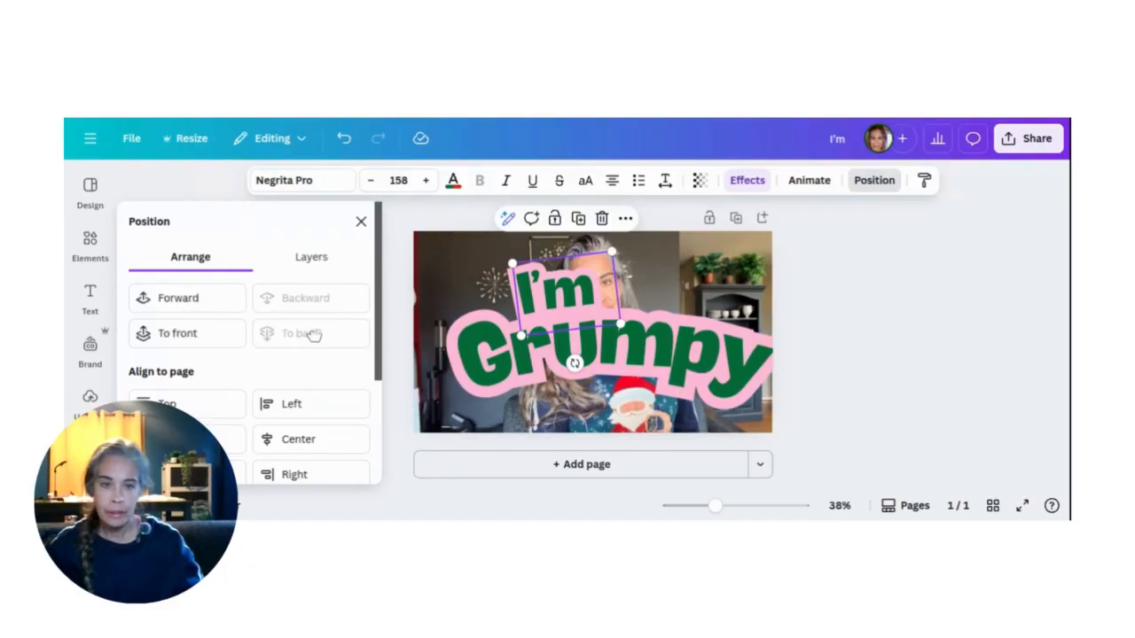
pyautogui.click(191, 342)
pyautogui.click(297, 301)
# Move the word "I'm" slightly higher above "Grumpy" and send "Grumpy" to the back.
pyautogui.moveTo(595, 296); pyautogui.dragTo(601, 283)
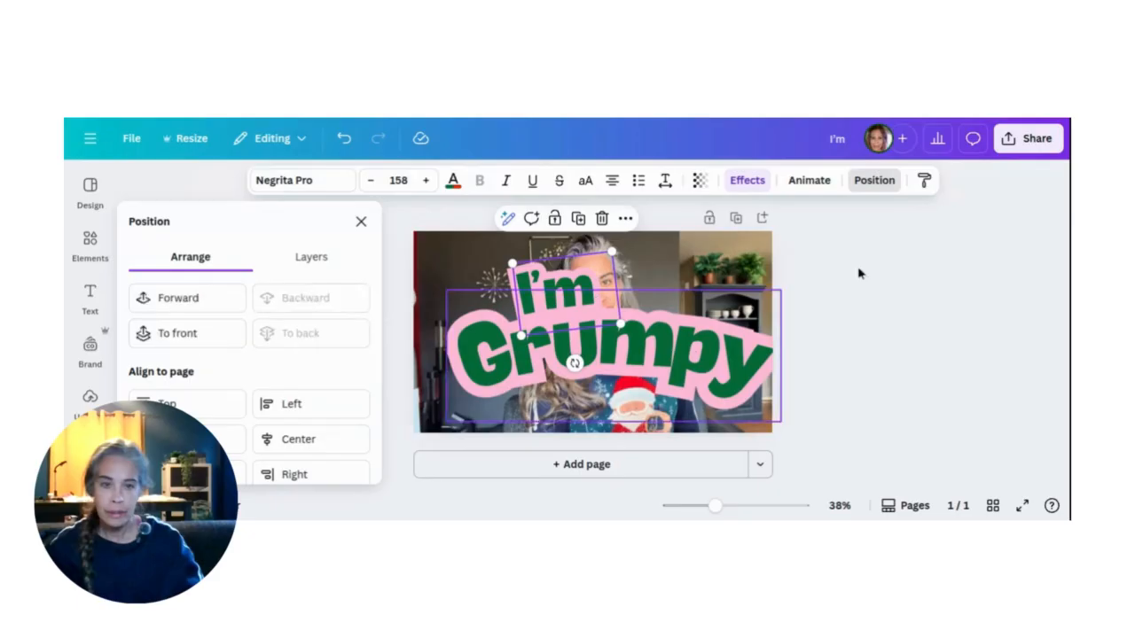
pyautogui.click(749, 359)
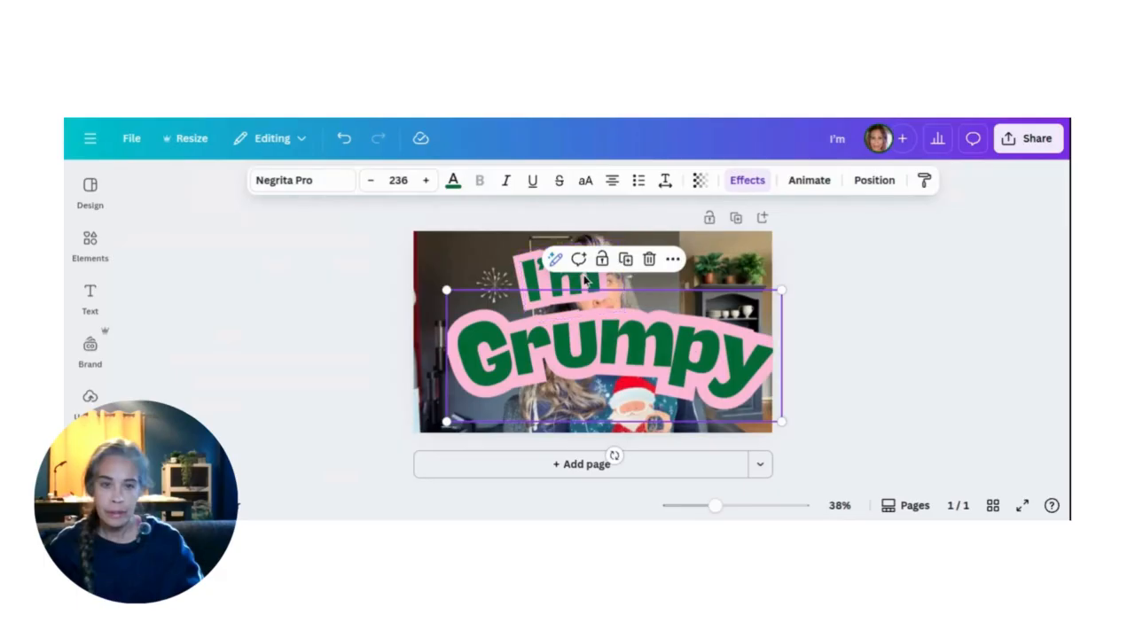
pyautogui.click(879, 181)
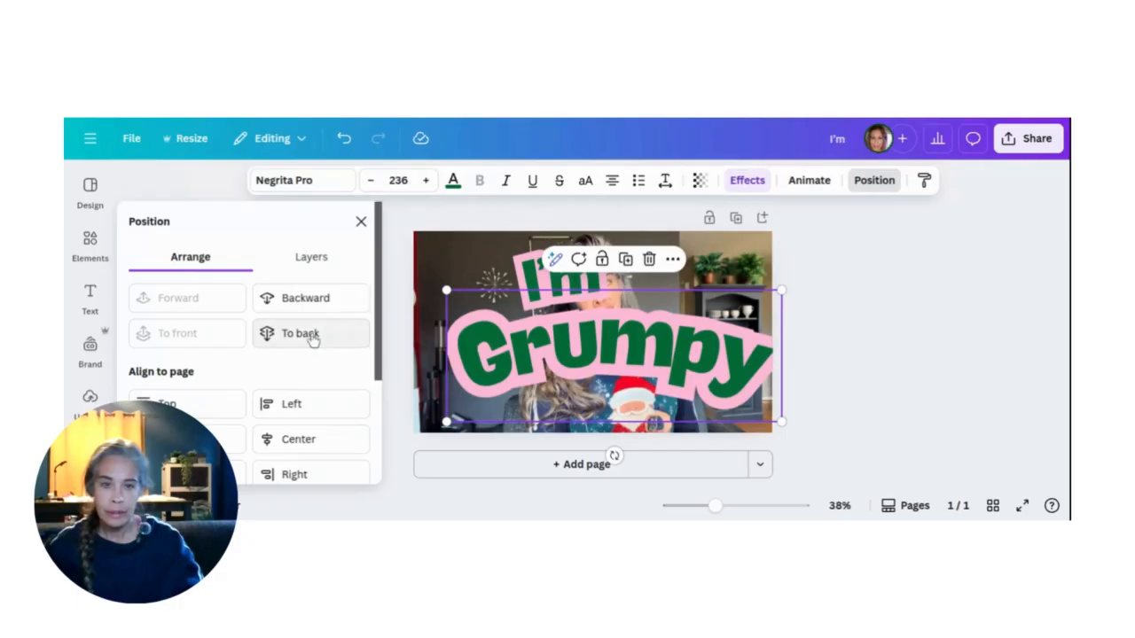
pyautogui.click(311, 338)
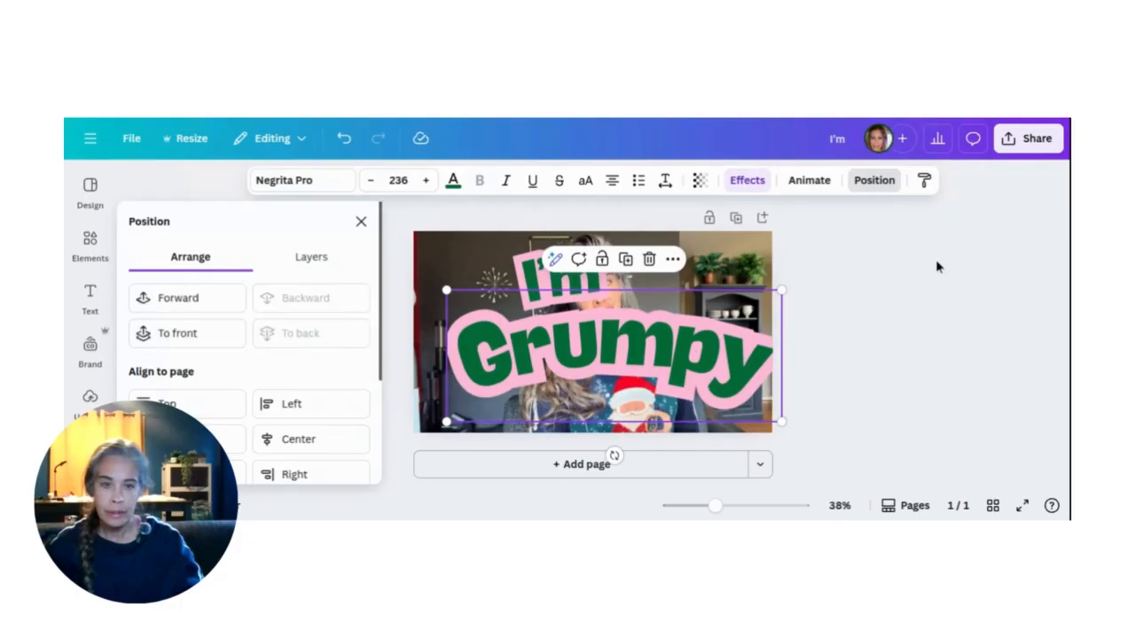
pyautogui.click(676, 344)
pyautogui.click(667, 349)
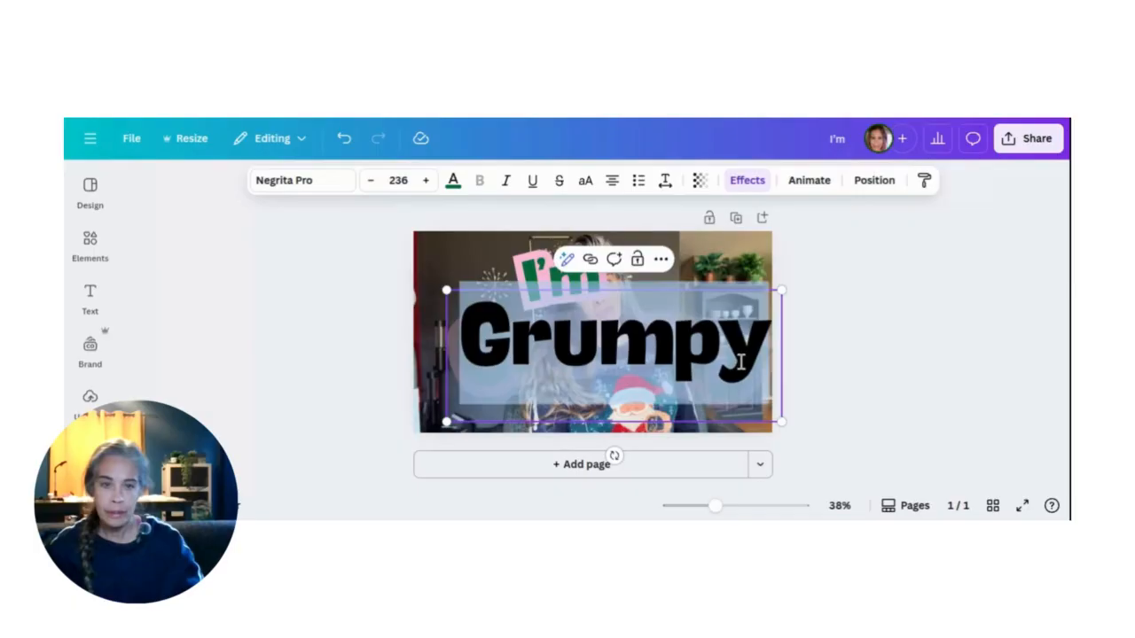
# Shrink "Grumpy" to font size 121 and "I'm" to match, and place both words beside the woman's face on the thumbnail's left side.
pyautogui.click(864, 329)
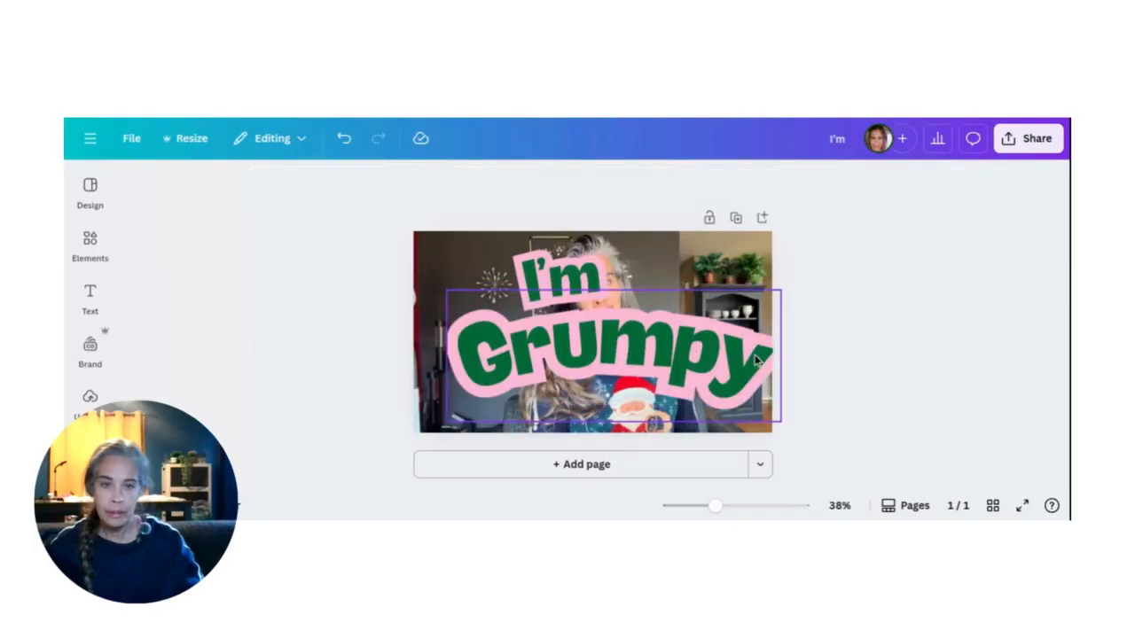
pyautogui.click(595, 287)
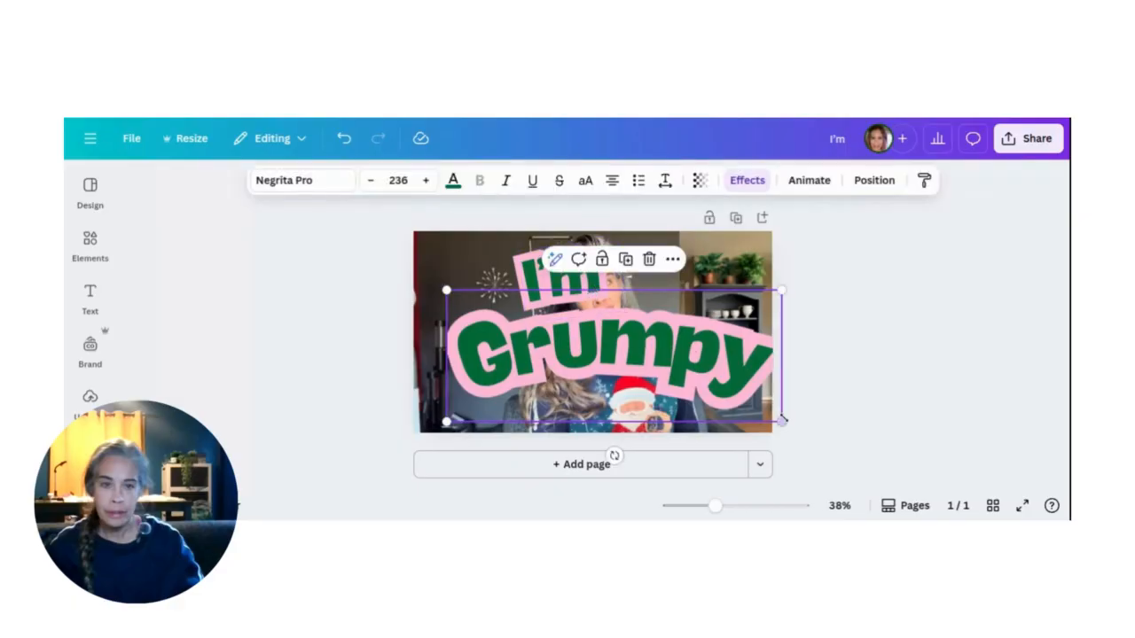
pyautogui.moveTo(779, 420); pyautogui.dragTo(618, 357)
pyautogui.click(572, 282)
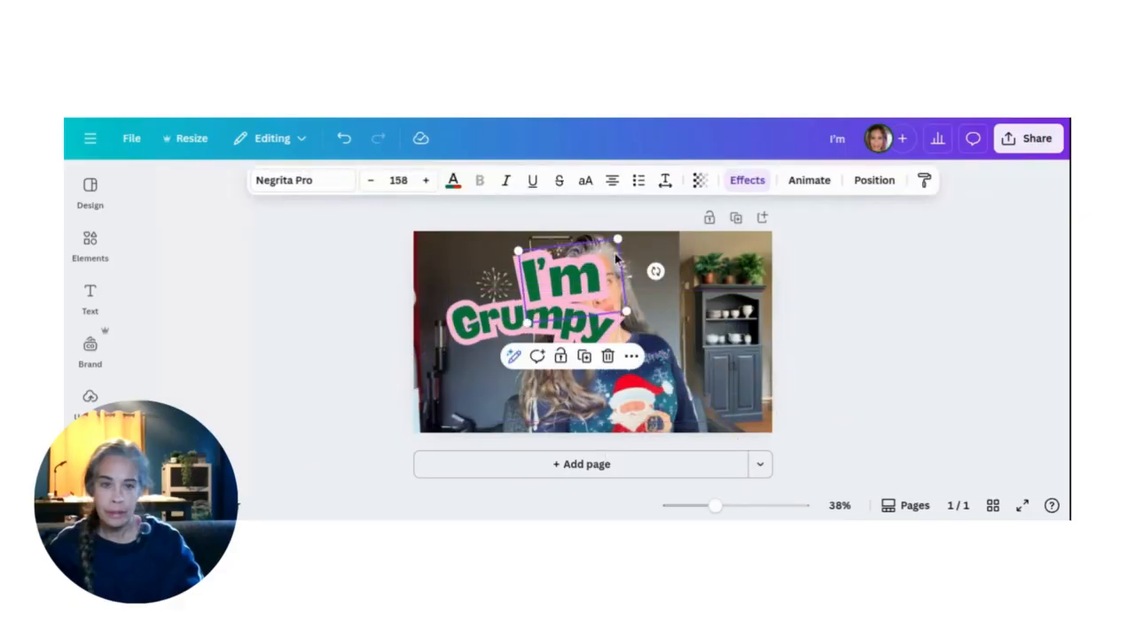
pyautogui.moveTo(617, 237); pyautogui.dragTo(489, 266)
pyautogui.moveTo(592, 335); pyautogui.dragTo(557, 320)
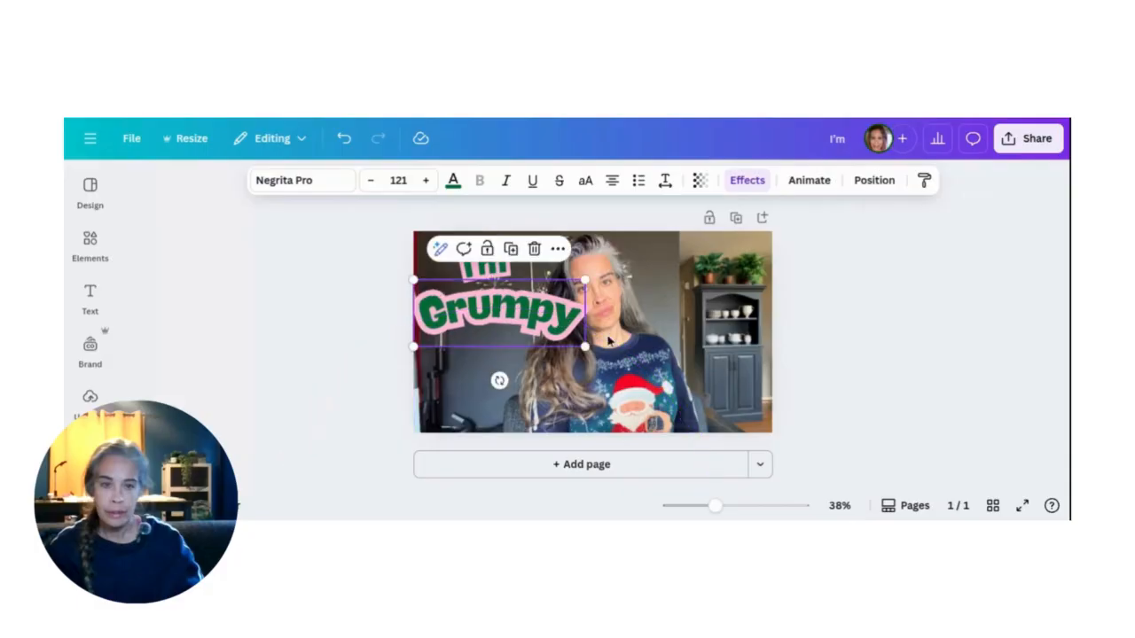
pyautogui.click(631, 353)
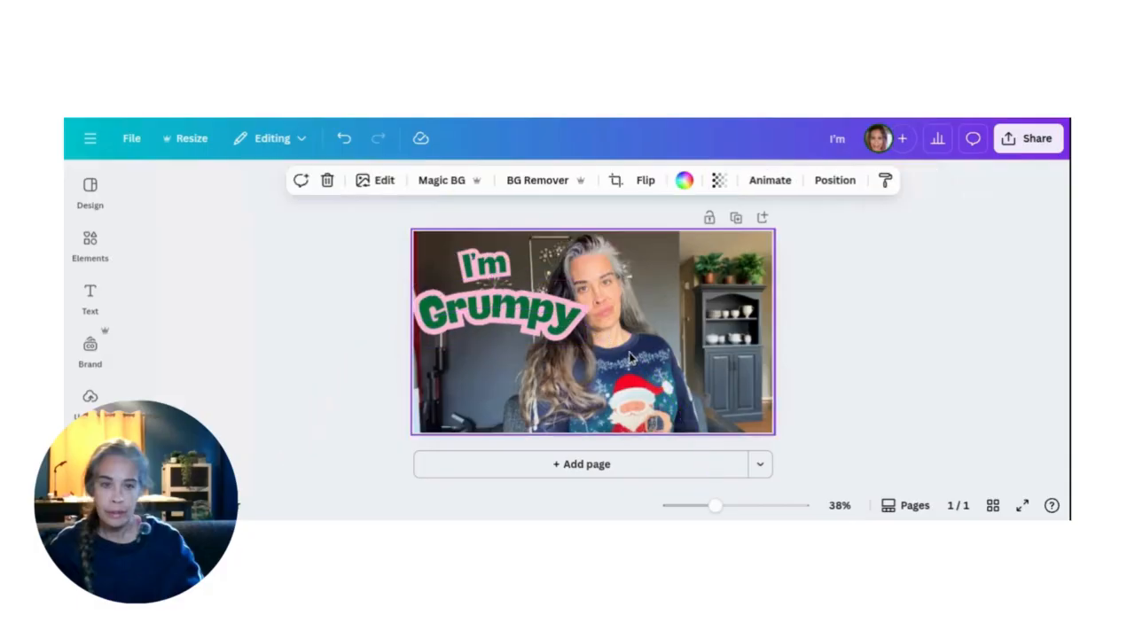
pyautogui.press('Escape')
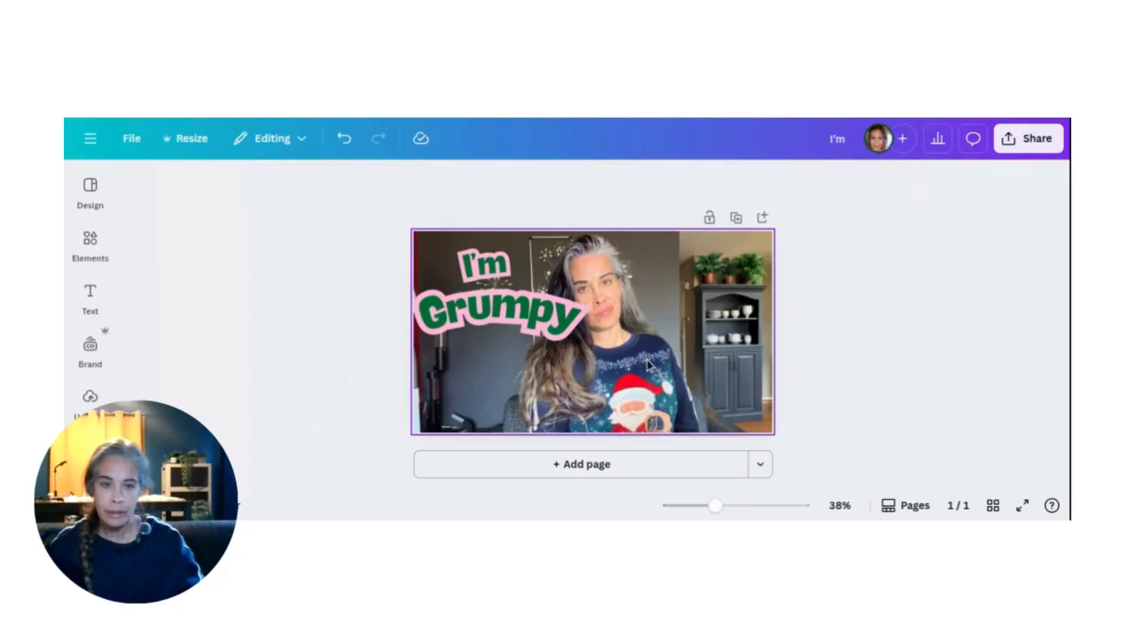
pyautogui.click(615, 379)
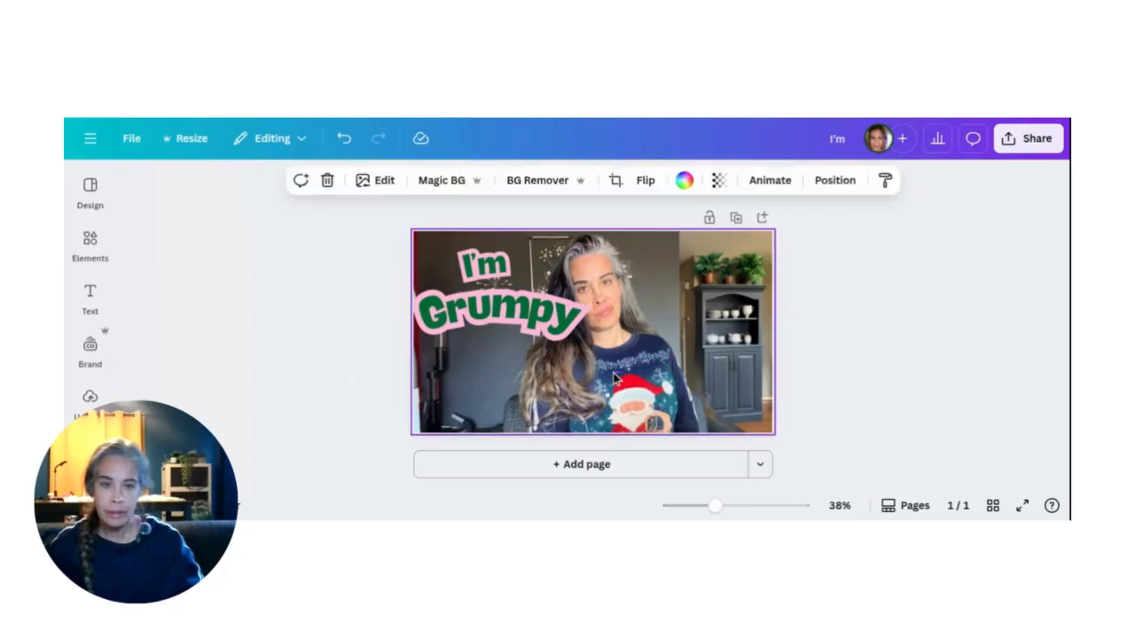
pyautogui.press('Escape')
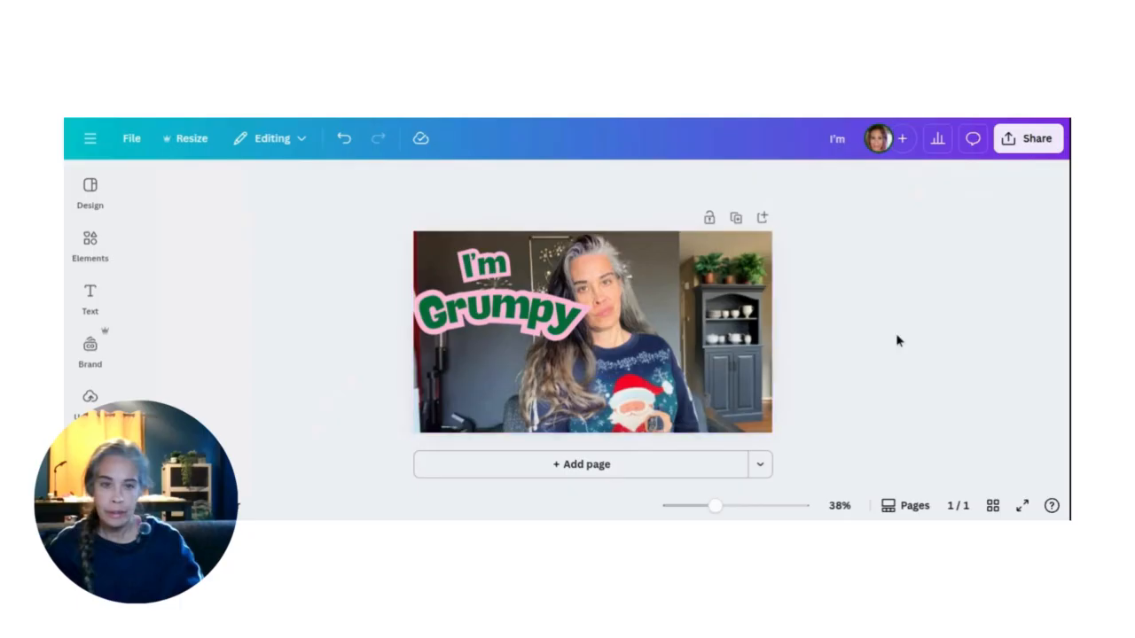
pyautogui.click(589, 381)
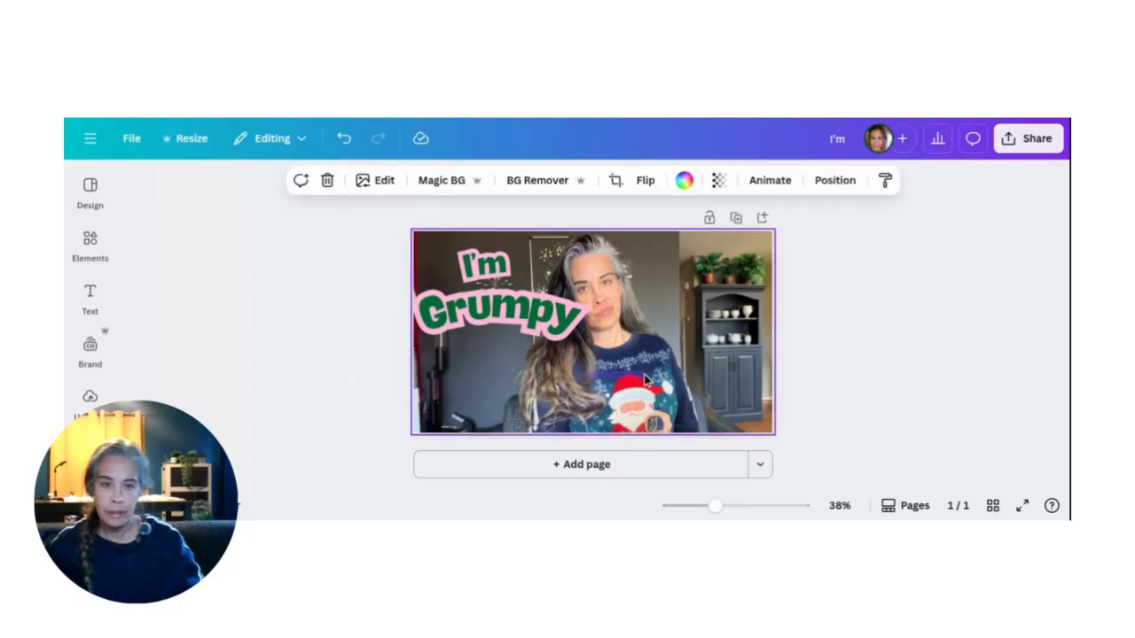
pyautogui.click(293, 311)
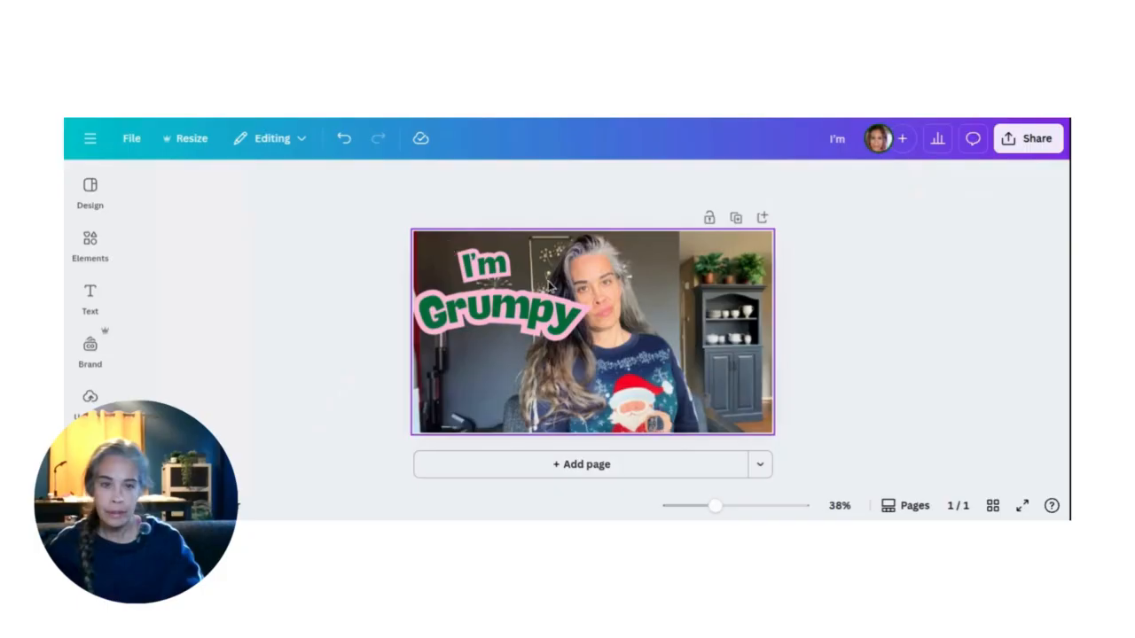
pyautogui.click(550, 286)
pyautogui.press('Escape')
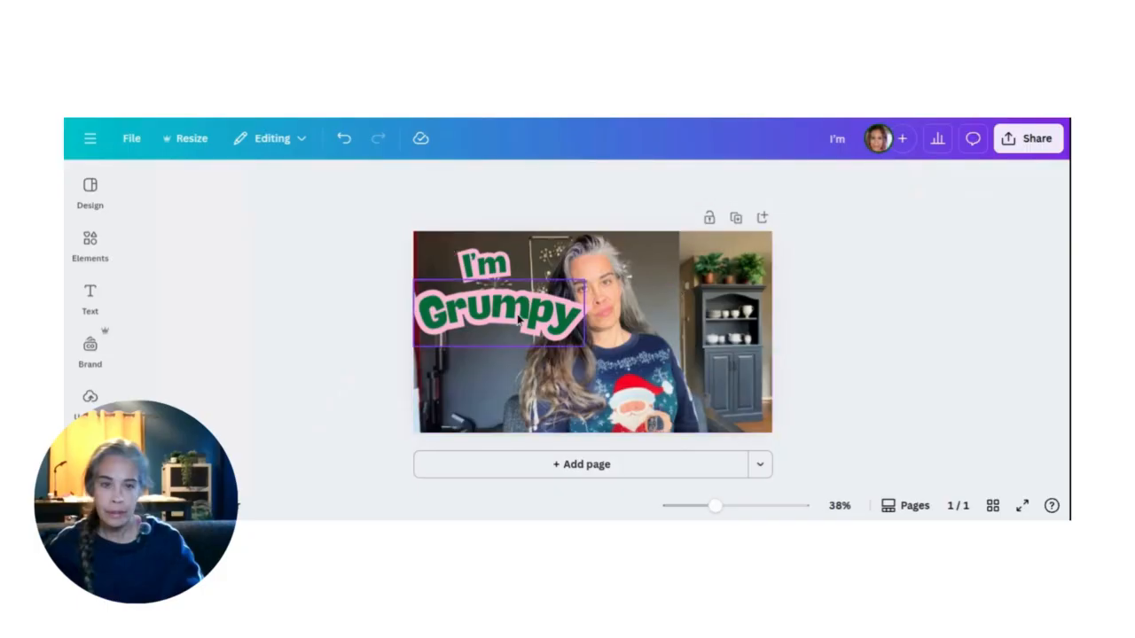
# Move "Grumpy" down across the lower part of the photo and enlarge "I'm" to font size 164 near the thumbnail's upper-left corner.
pyautogui.moveTo(518, 319); pyautogui.dragTo(530, 367)
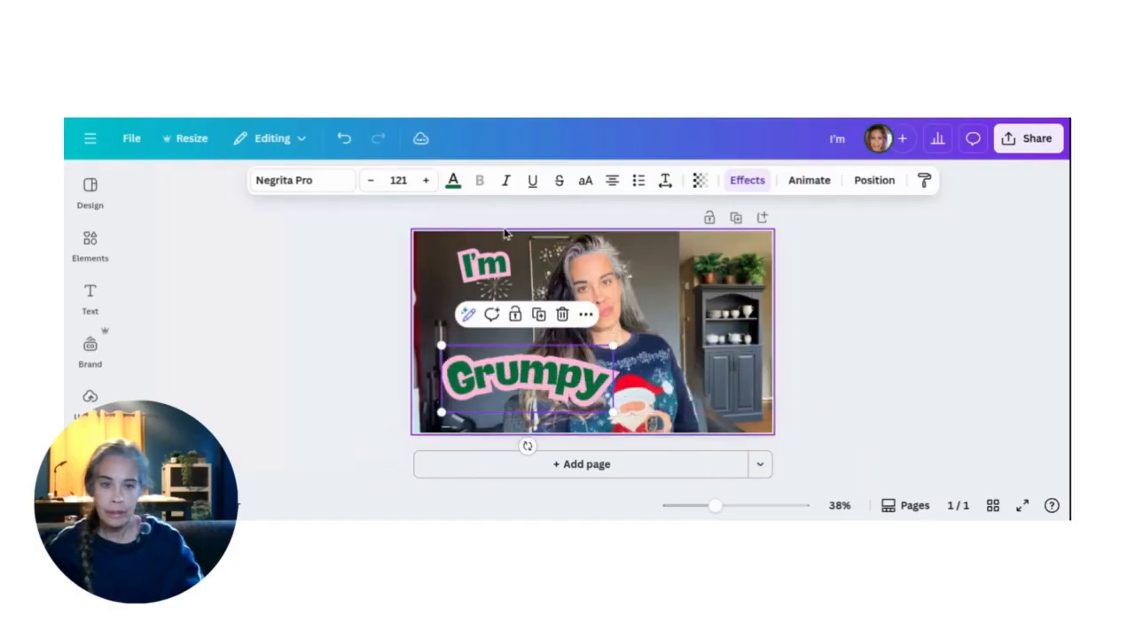
pyautogui.moveTo(490, 264); pyautogui.dragTo(409, 237)
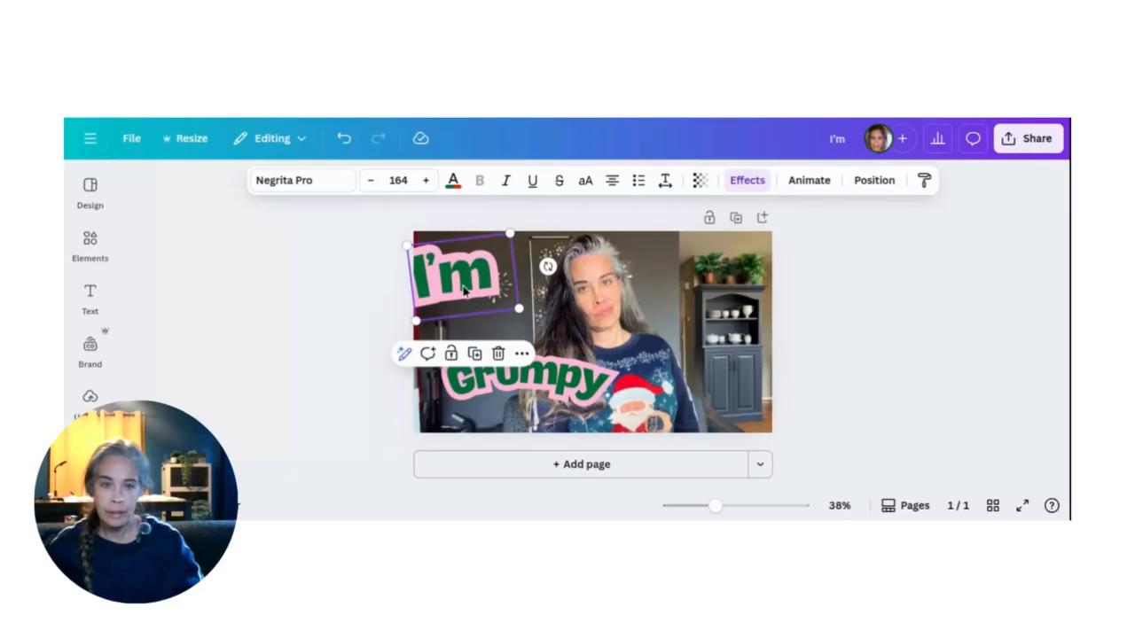
pyautogui.moveTo(467, 283); pyautogui.dragTo(484, 303)
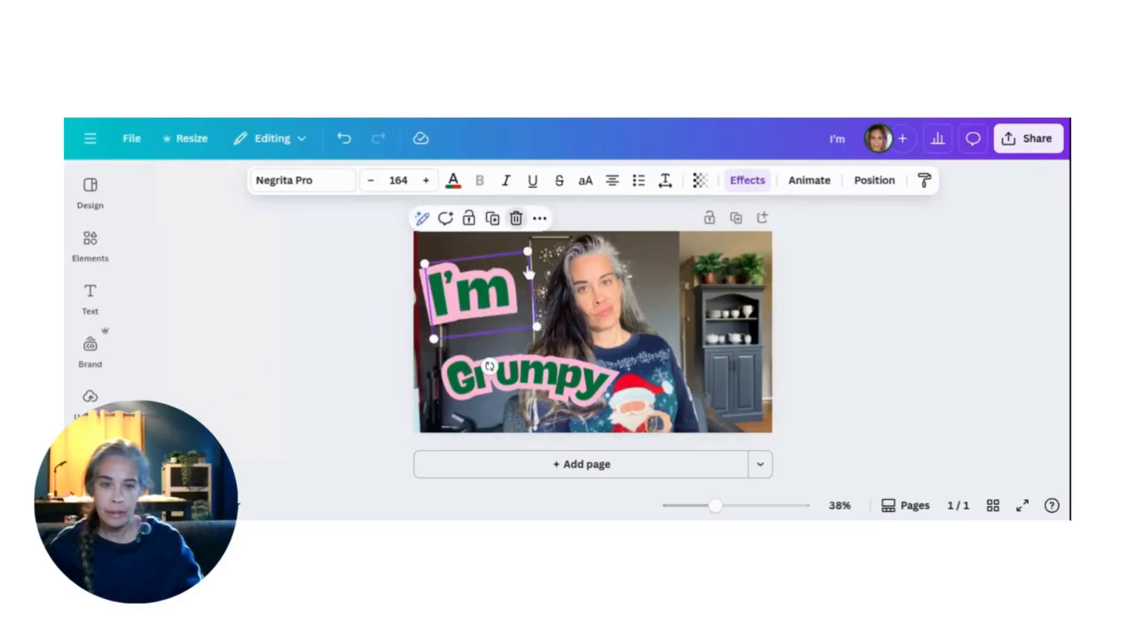
# Delete the words "I'm" and "Grumpy" from the thumbnail.
pyautogui.click(515, 218)
pyautogui.click(521, 382)
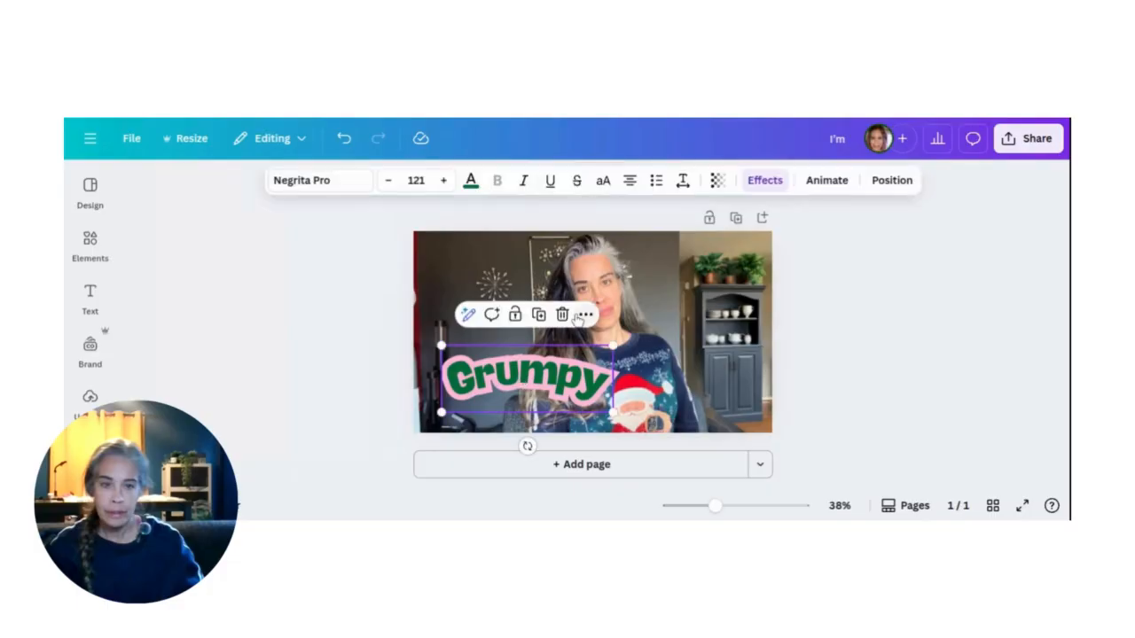
pyautogui.click(562, 315)
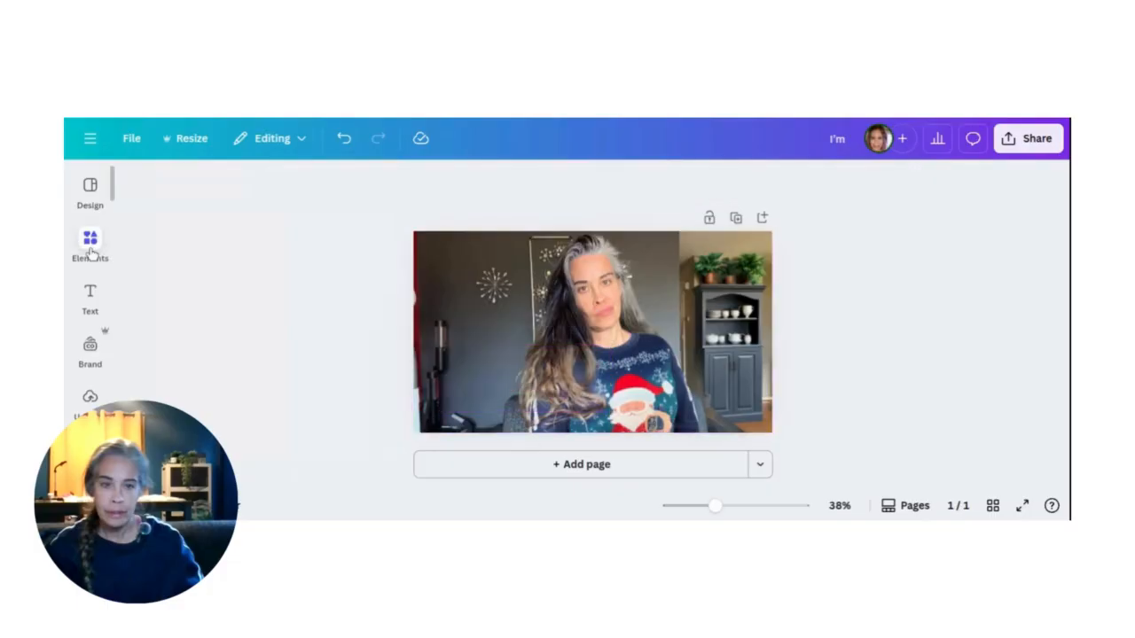
# Search the text library for "anton" and add a text box in the Anton font to the thumbnail.
pyautogui.click(91, 253)
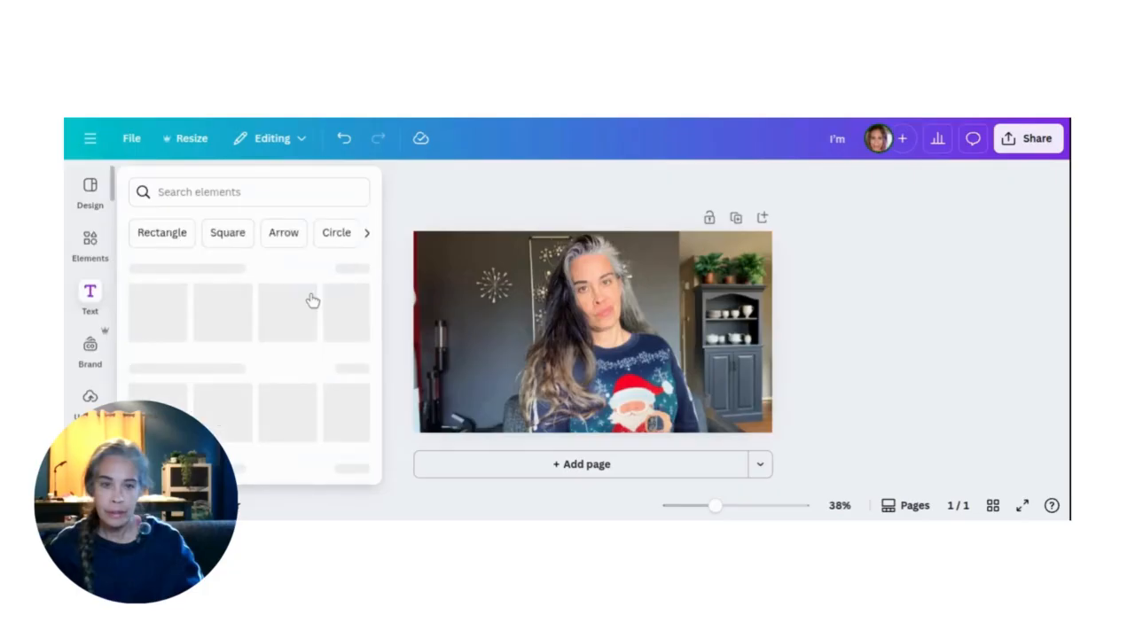
pyautogui.click(252, 194)
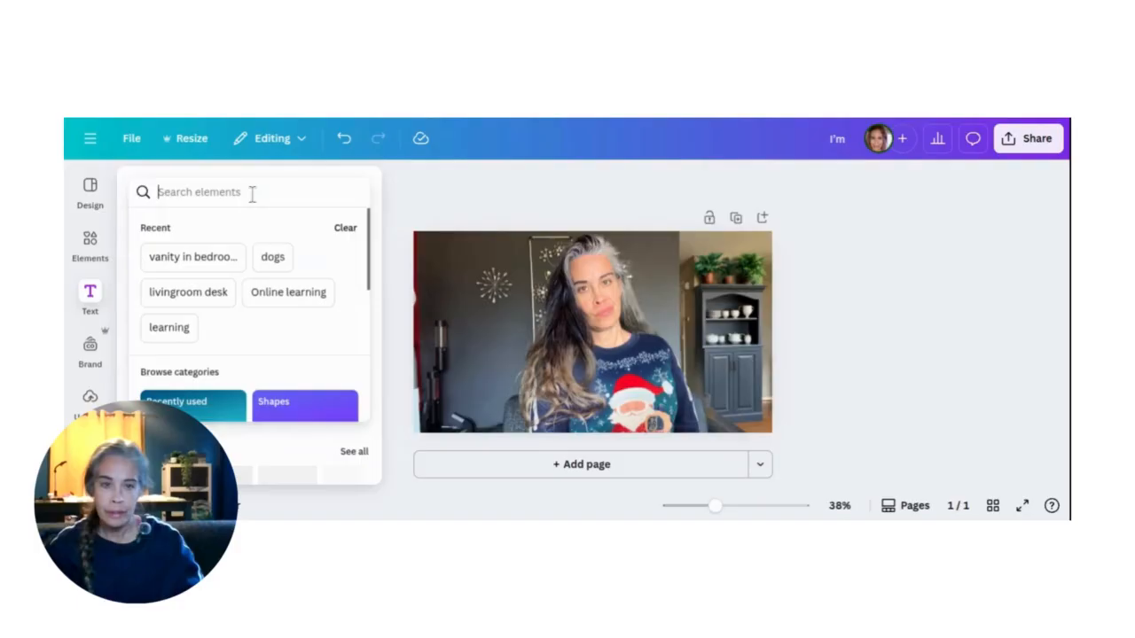
pyautogui.write('an')
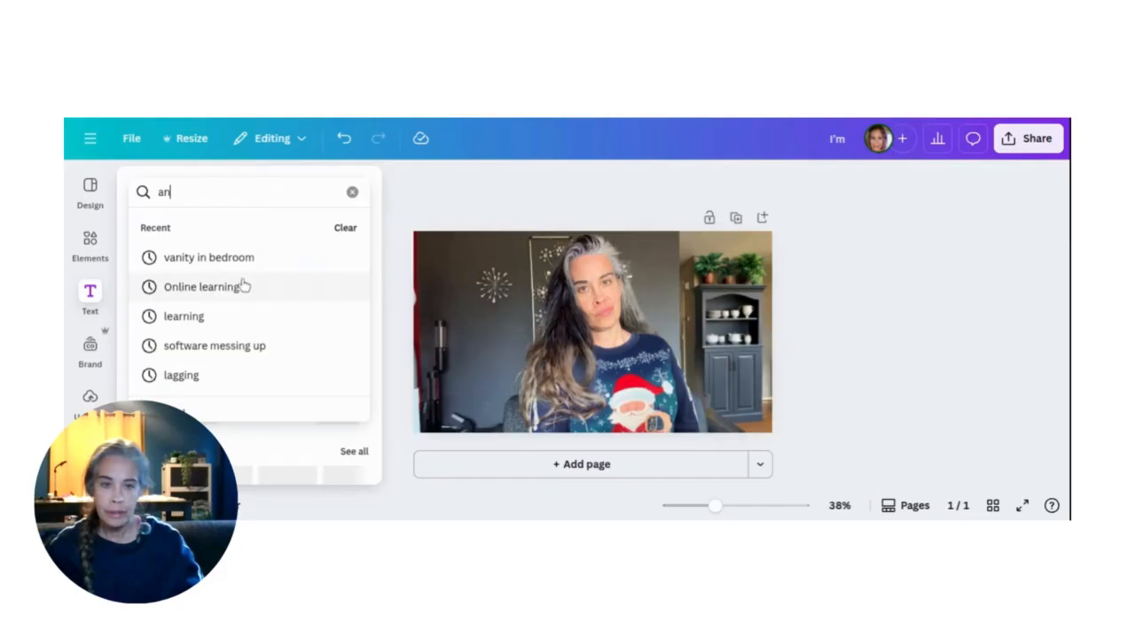
pyautogui.write('ton')
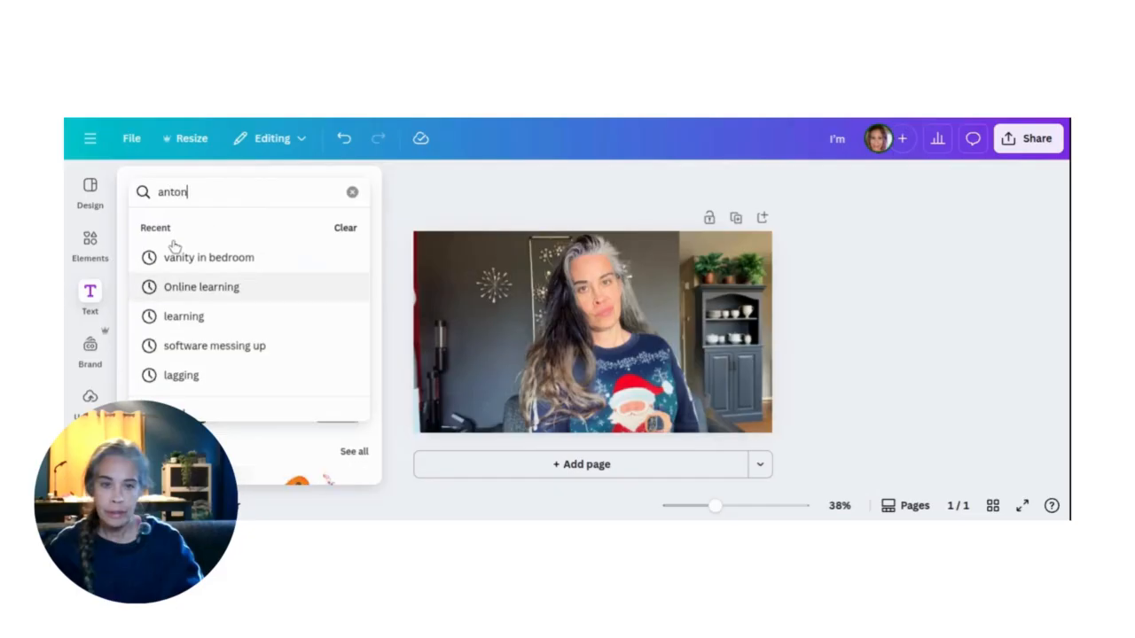
pyautogui.press('Return')
pyautogui.scroll(1, 275, 223)
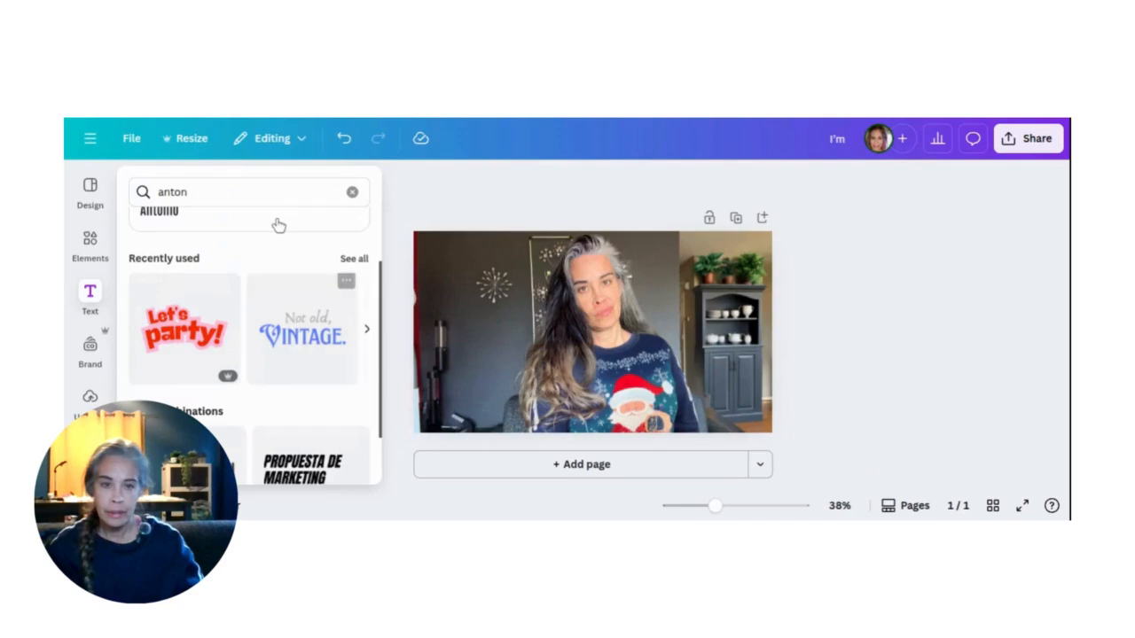
pyautogui.scroll(1, 230, 232)
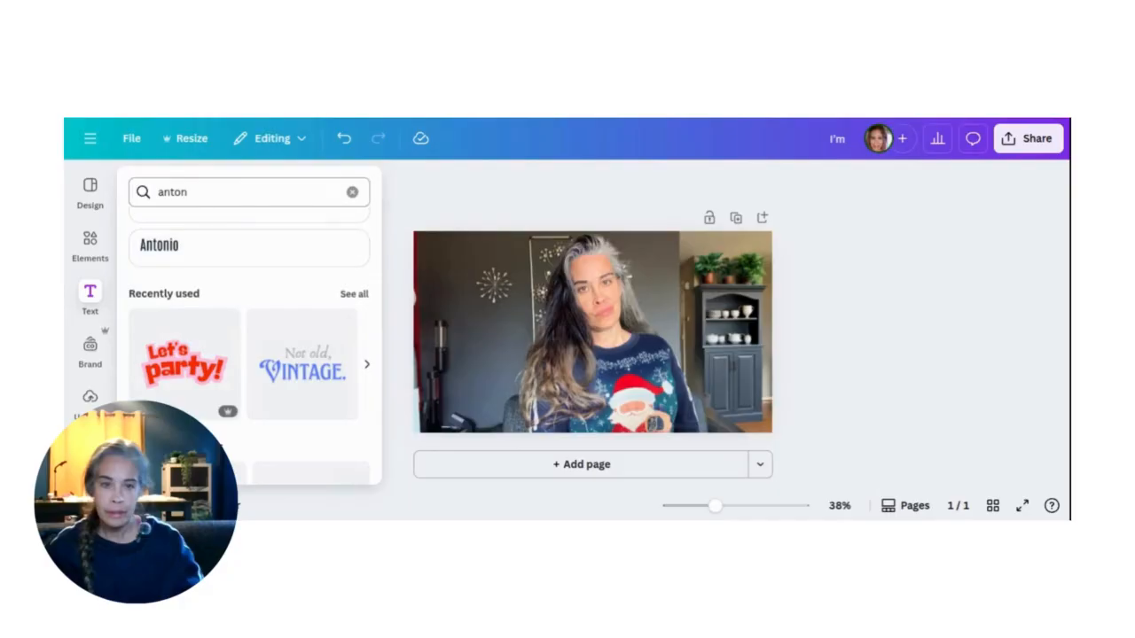
pyautogui.click(202, 195)
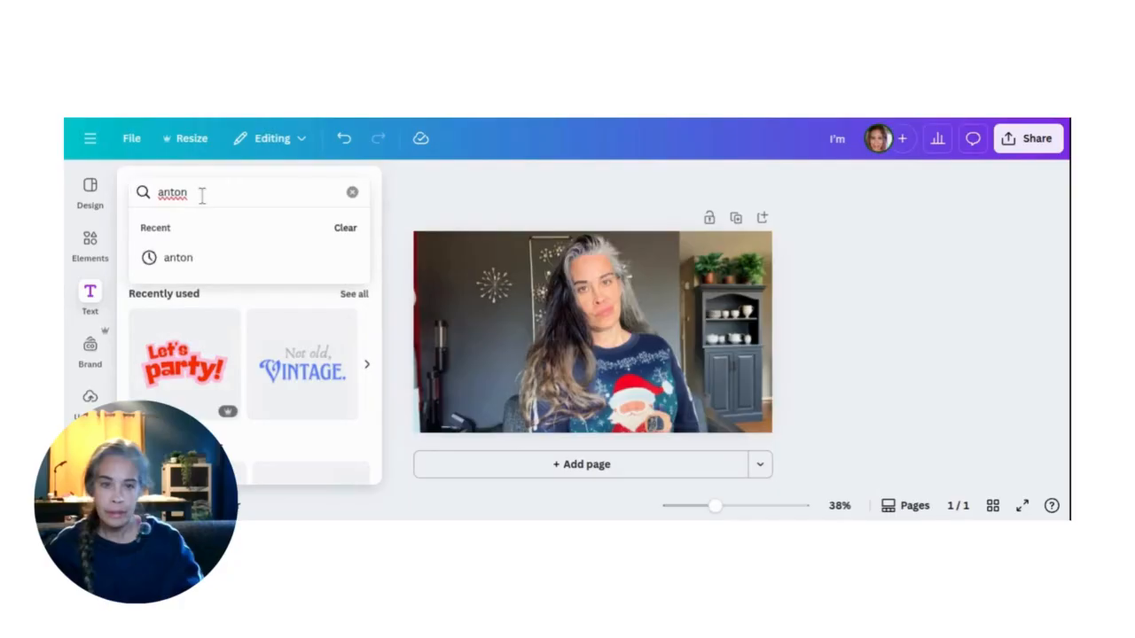
pyautogui.press('Return')
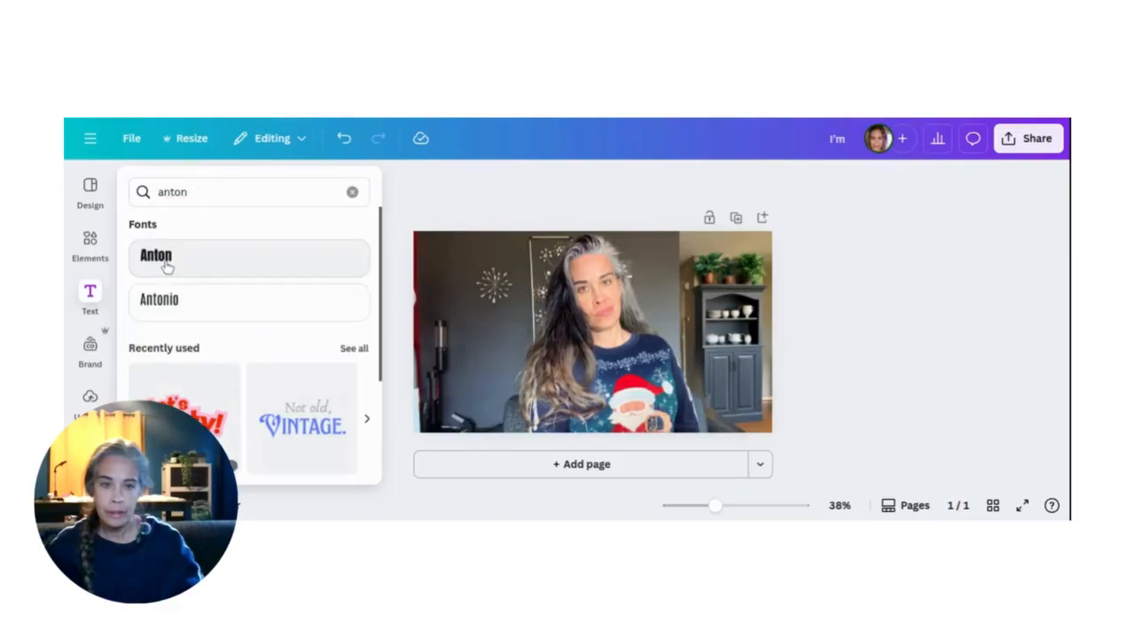
pyautogui.click(168, 265)
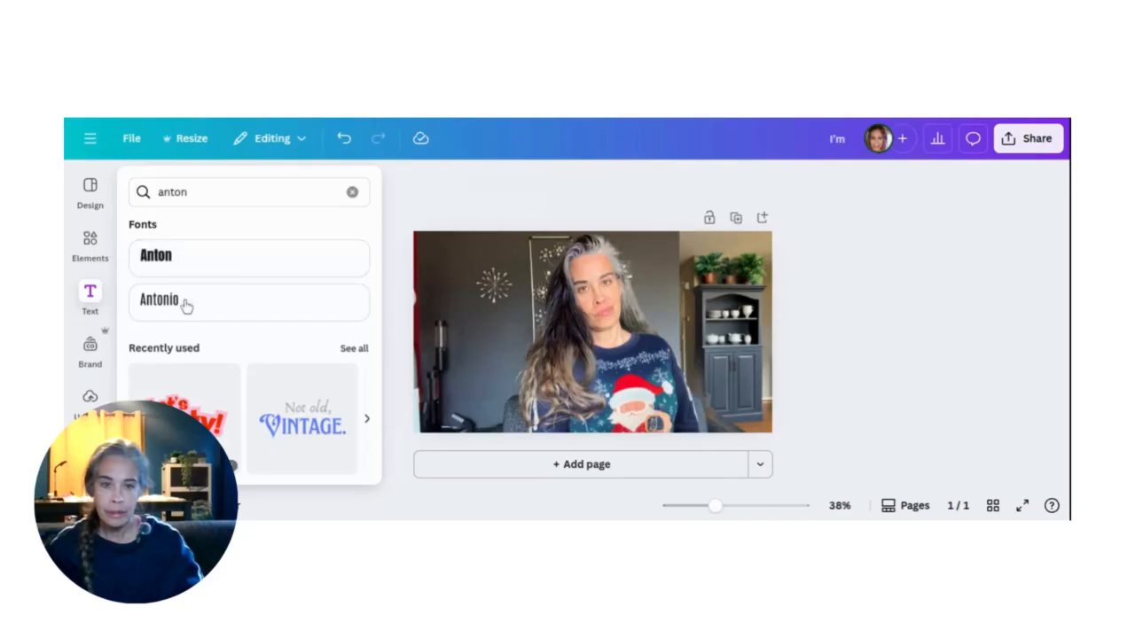
pyautogui.click(195, 271)
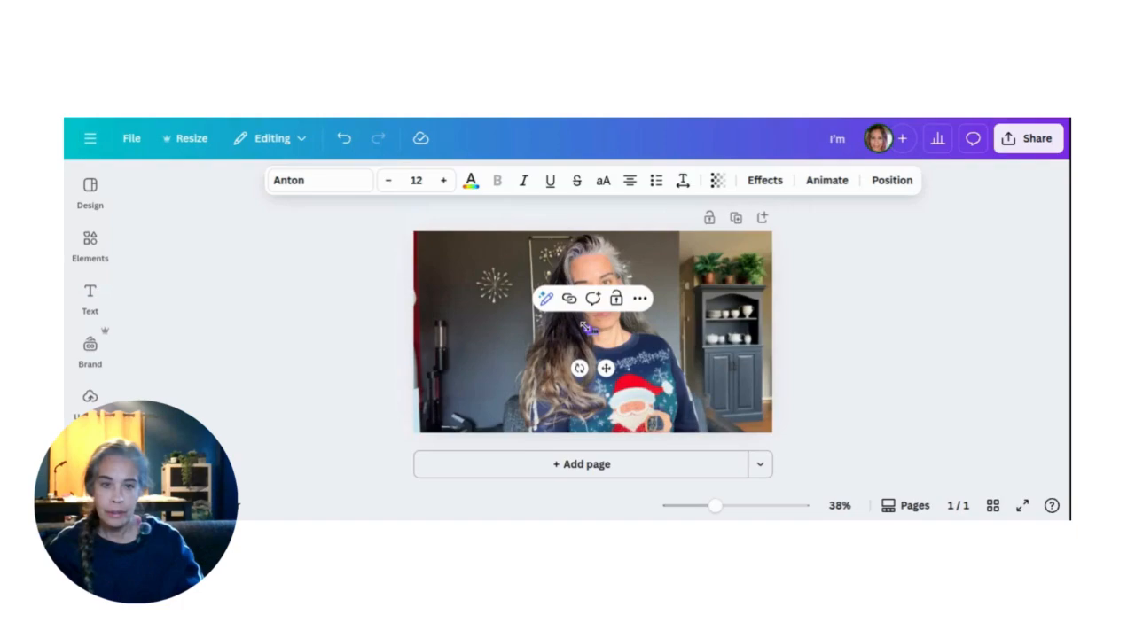
# Enlarge the Anton text box to font size 166 and replace its text with "Im Grumpy".
pyautogui.moveTo(586, 329); pyautogui.dragTo(454, 232)
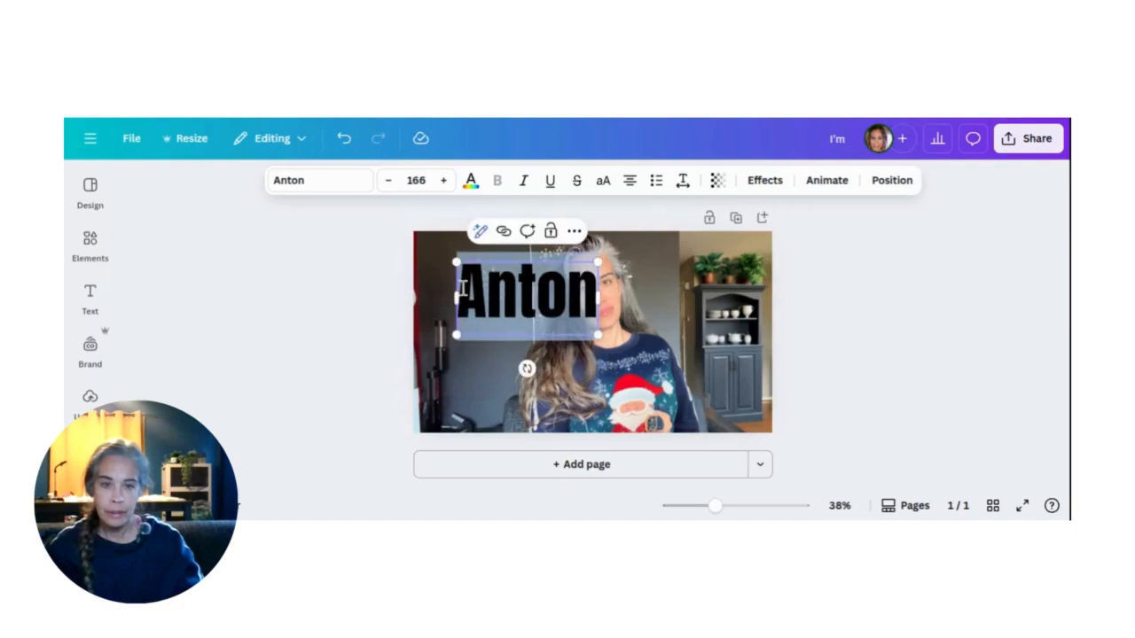
pyautogui.write('Im')
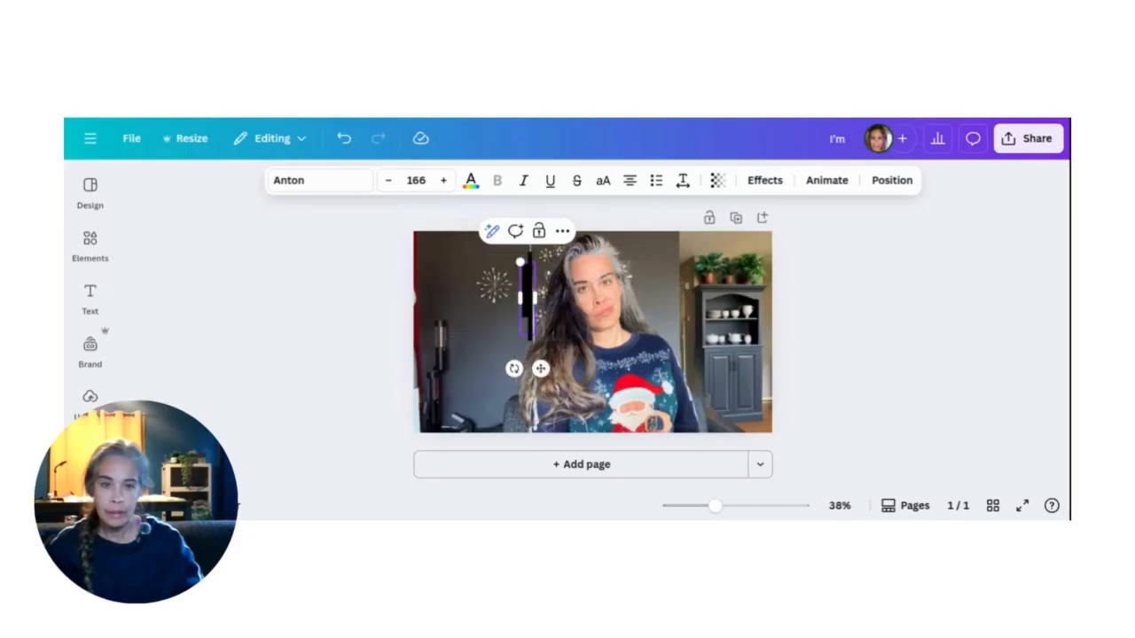
pyautogui.write(' Grumpy')
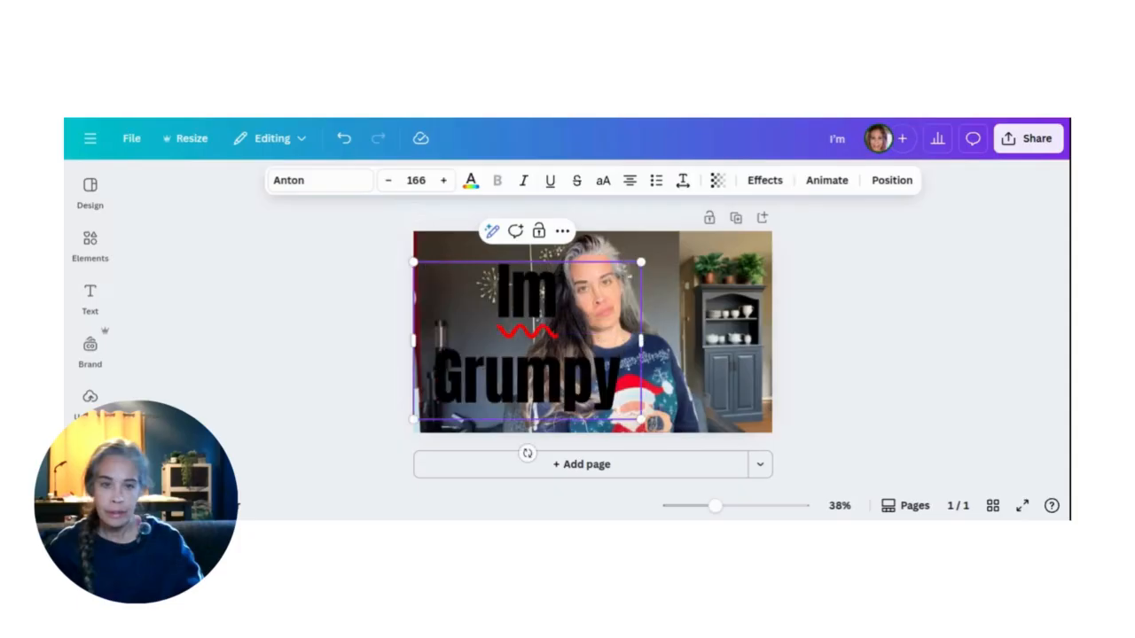
# Tighten the line spacing of the "Im Grumpy" text to 0.86.
pyautogui.click(685, 182)
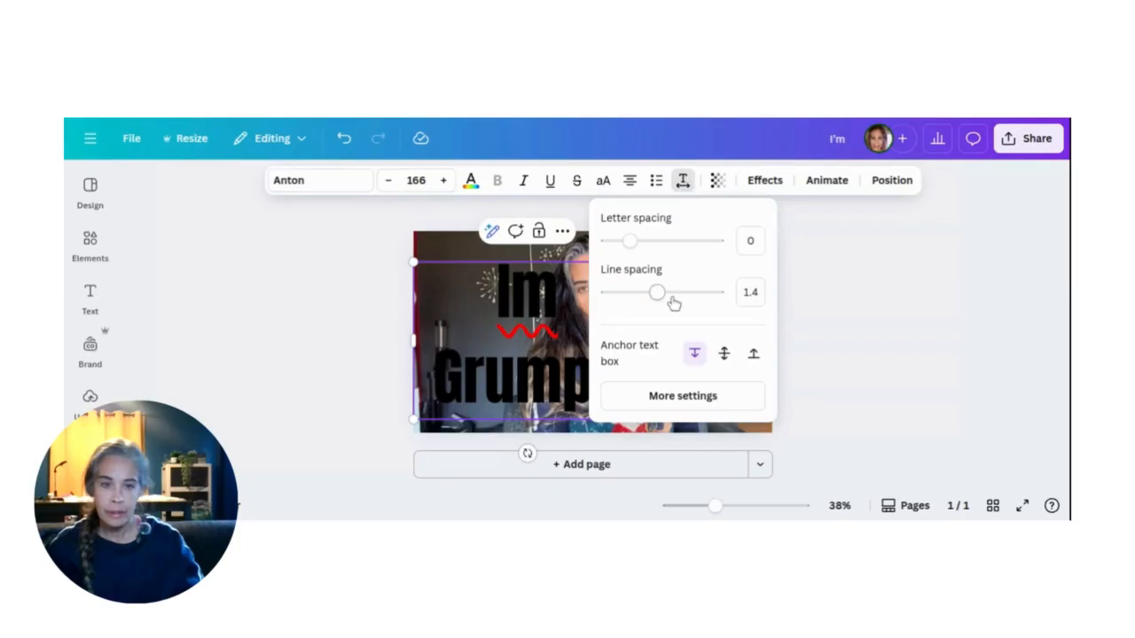
pyautogui.moveTo(656, 295); pyautogui.dragTo(636, 297)
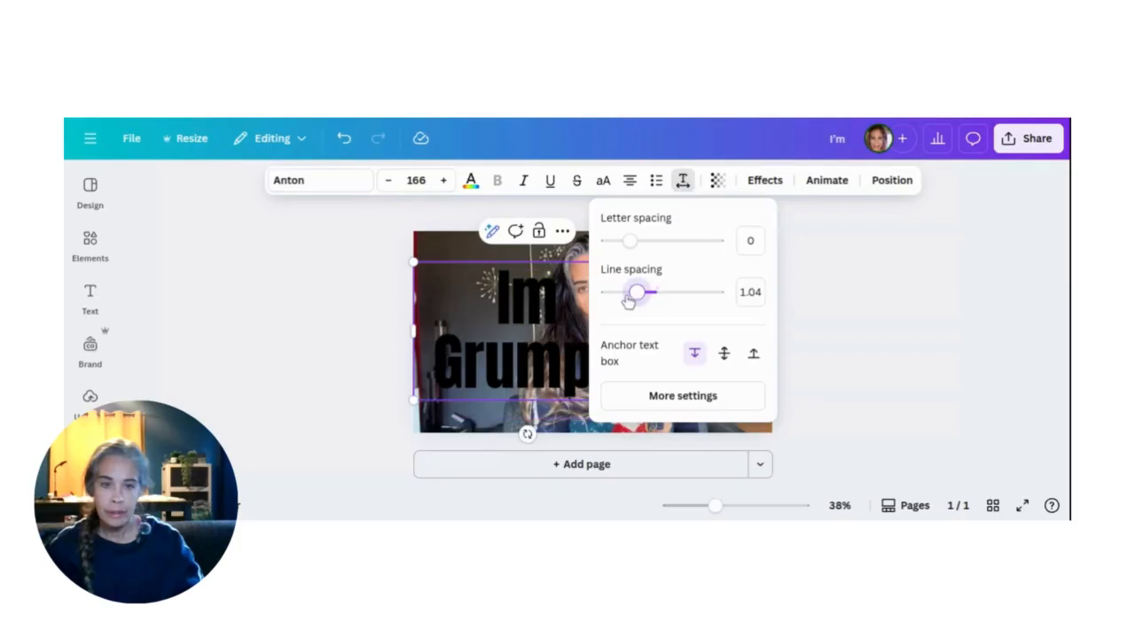
pyautogui.click(628, 300)
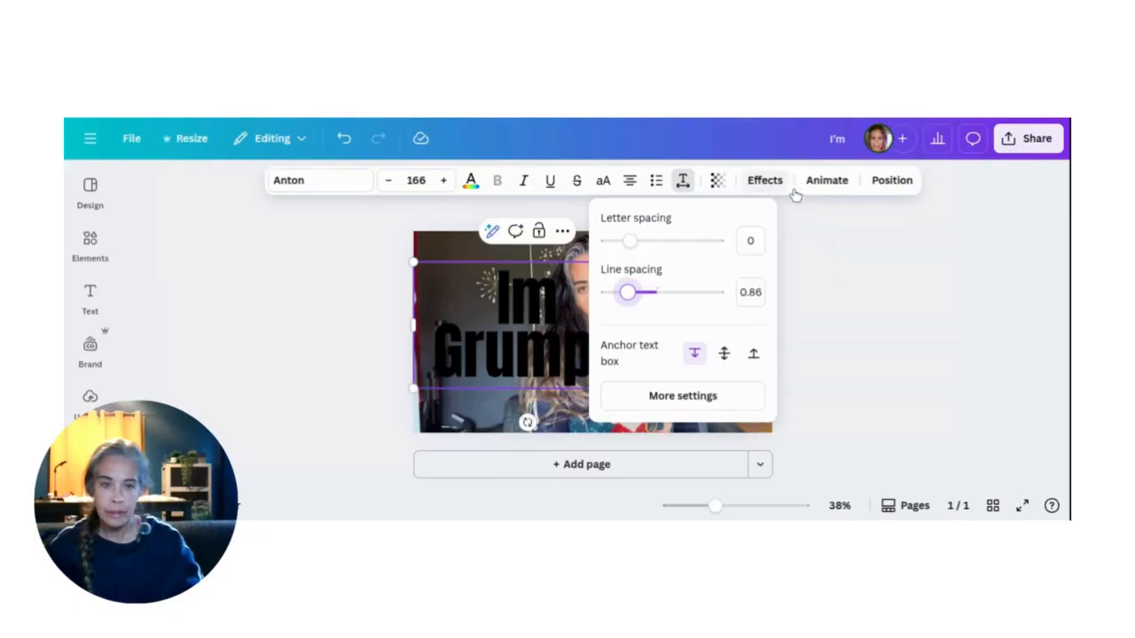
# Apply the Curve shape effect to the "Im Grumpy" text.
pyautogui.click(764, 181)
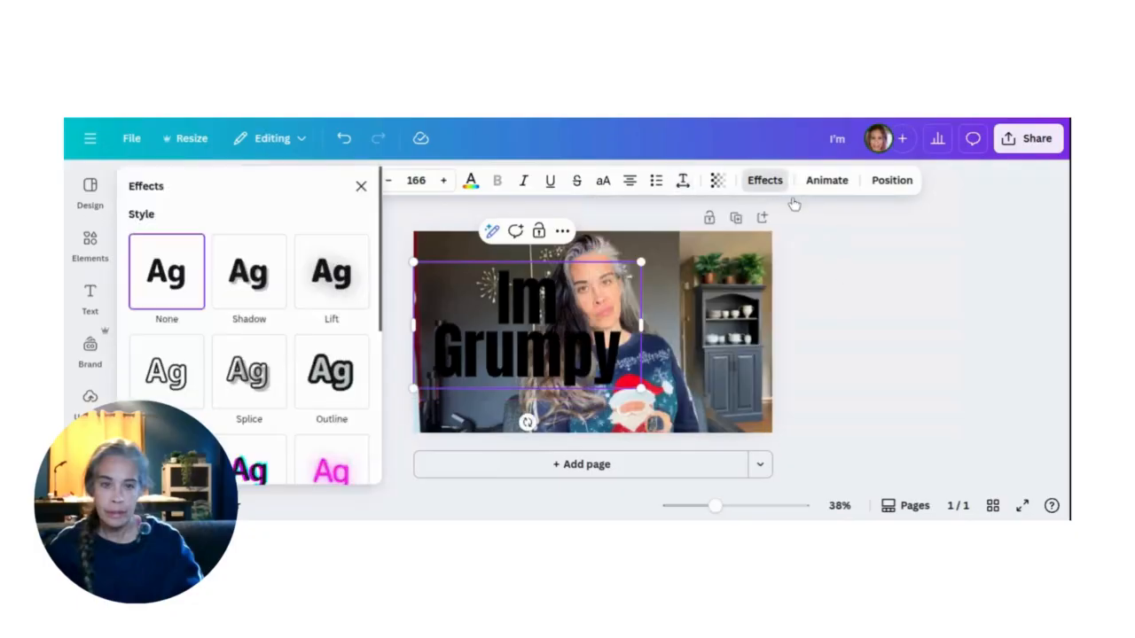
pyautogui.scroll(-5, 250, 329)
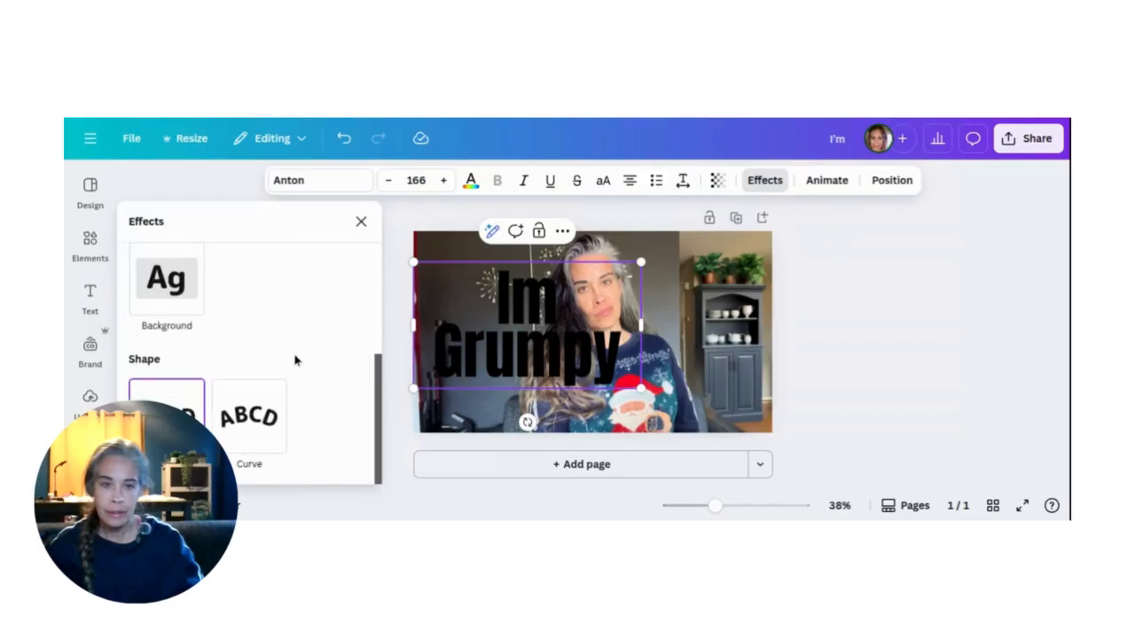
pyautogui.click(243, 419)
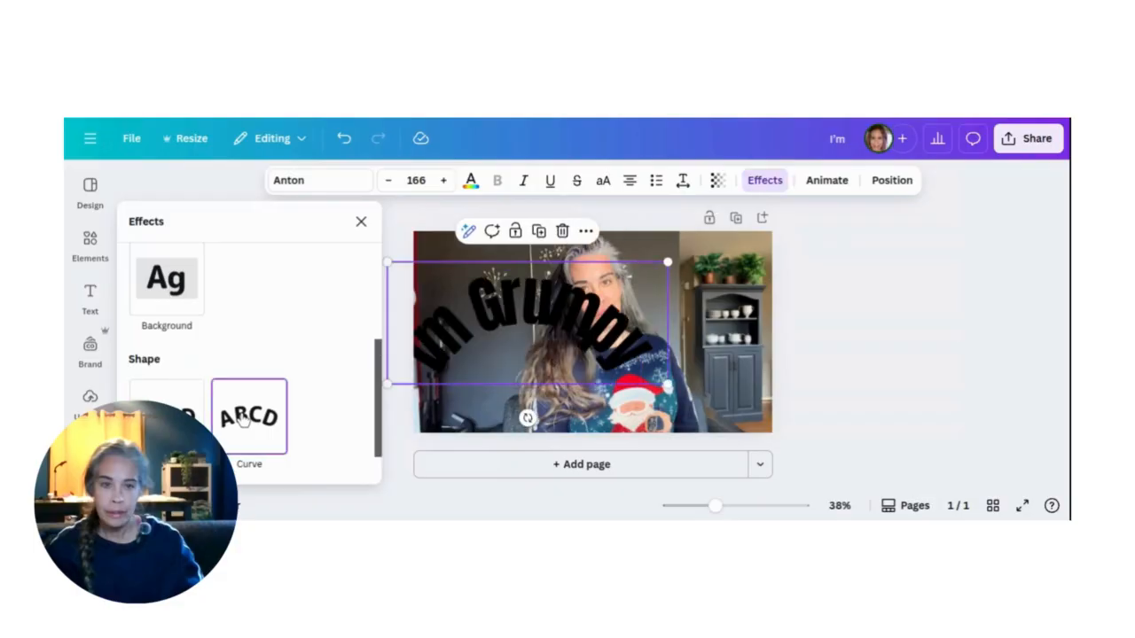
# Lower the curve of the "Im Grumpy" text to 44, and remove the curve by setting its shape to None.
pyautogui.scroll(-1, 254, 438)
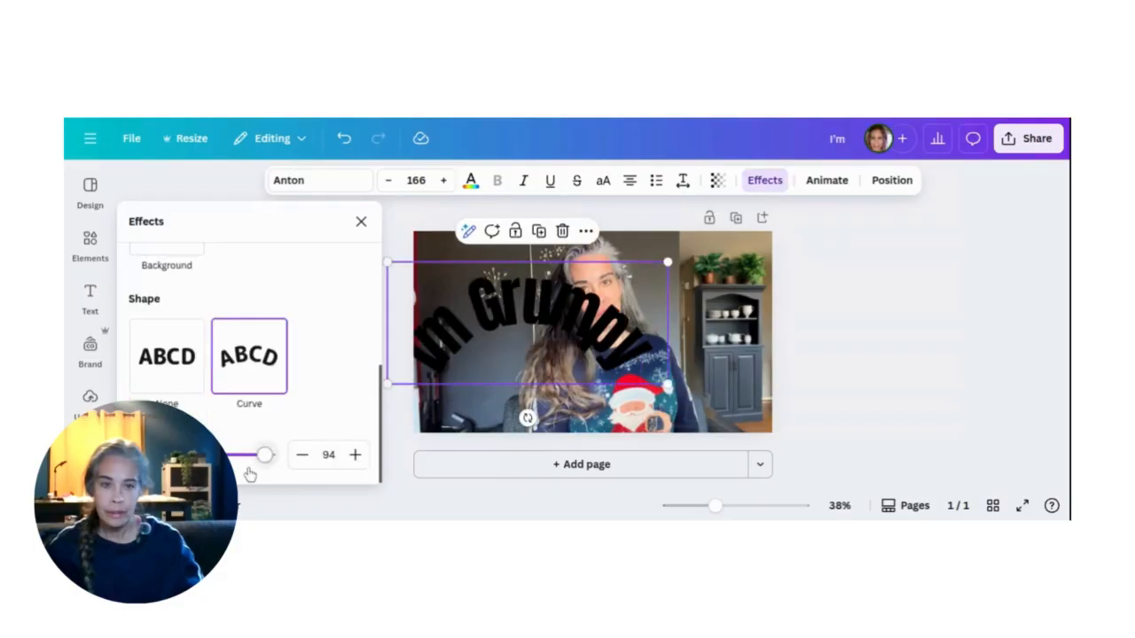
pyautogui.moveTo(263, 454); pyautogui.dragTo(231, 455)
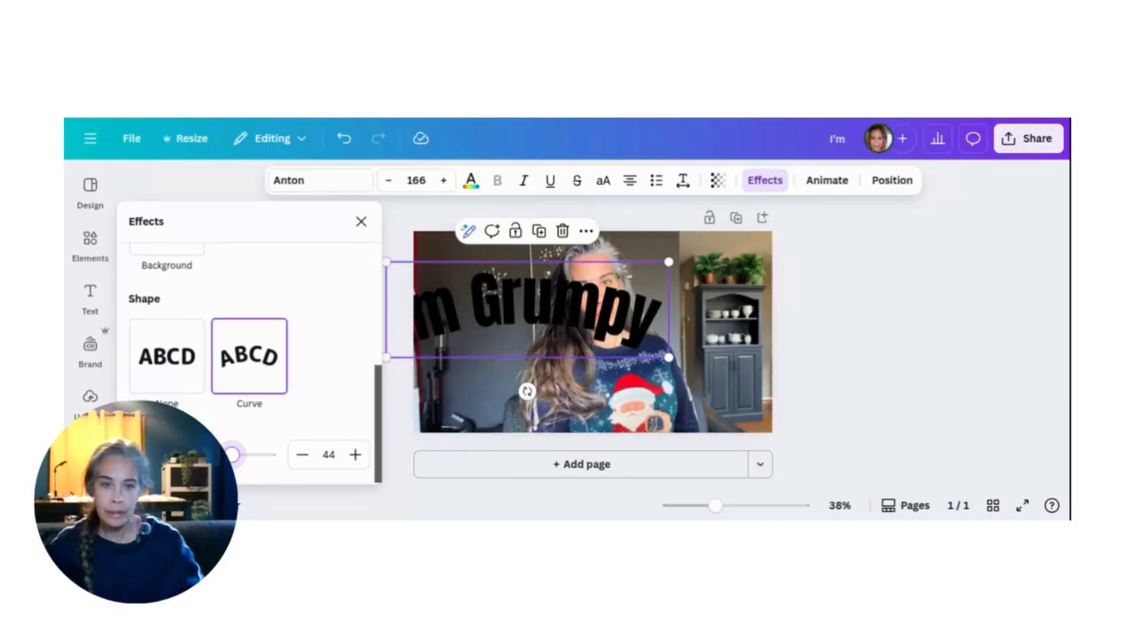
pyautogui.moveTo(229, 455); pyautogui.dragTo(256, 481)
pyautogui.click(168, 359)
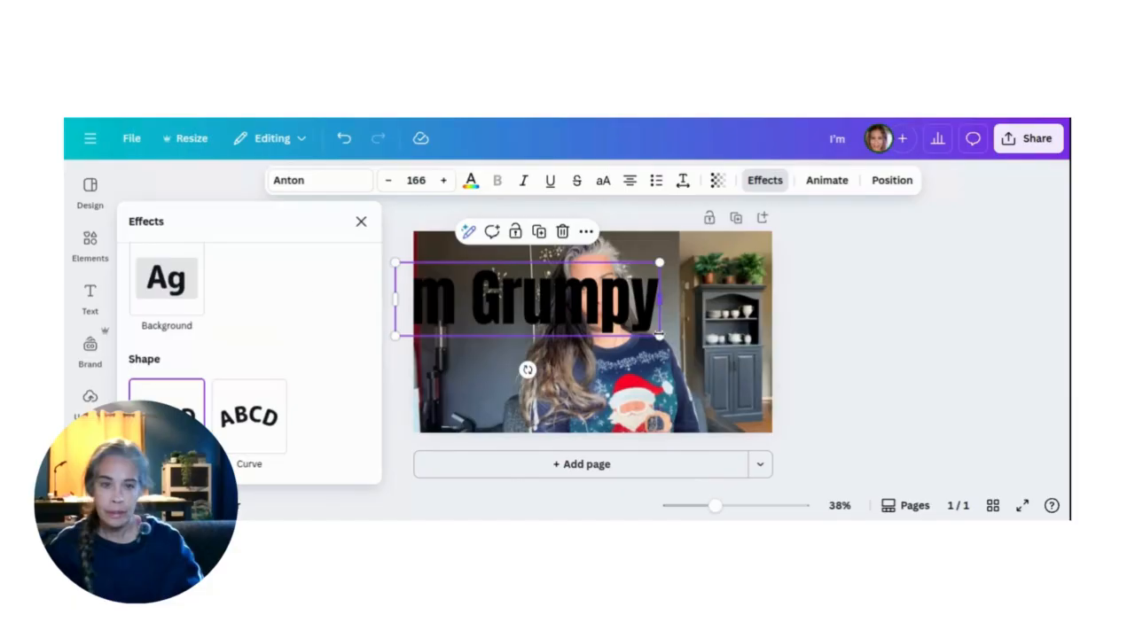
pyautogui.click(361, 222)
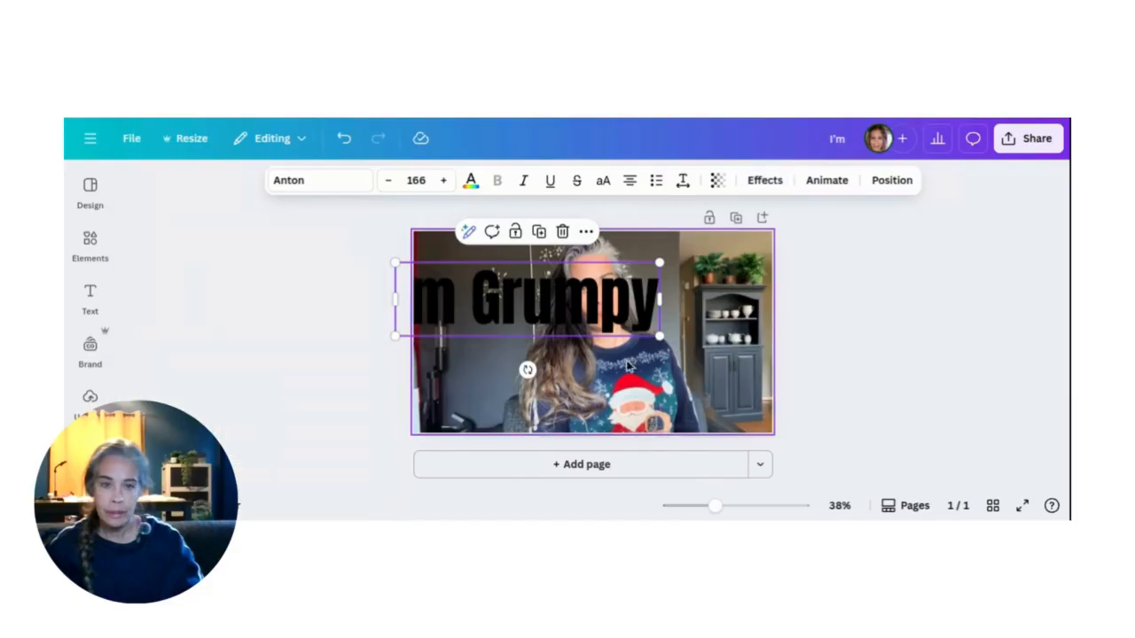
# Scale the "Im Grumpy" text to font size 170 and centre it across the upper part of the photo.
pyautogui.moveTo(657, 338); pyautogui.dragTo(594, 290)
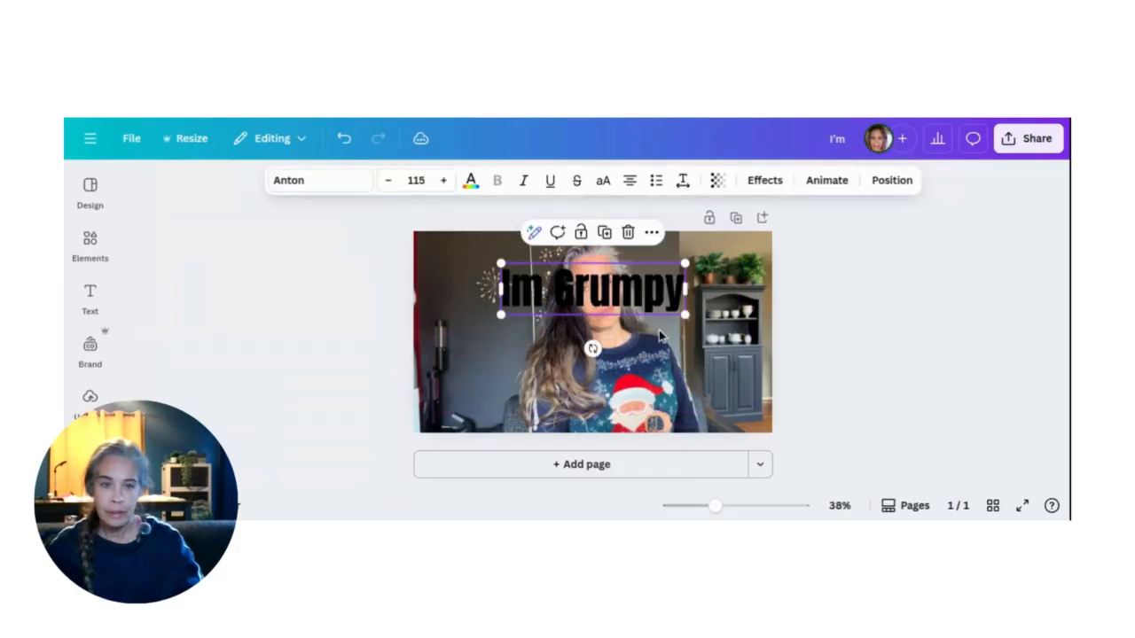
pyautogui.moveTo(684, 313); pyautogui.dragTo(775, 346)
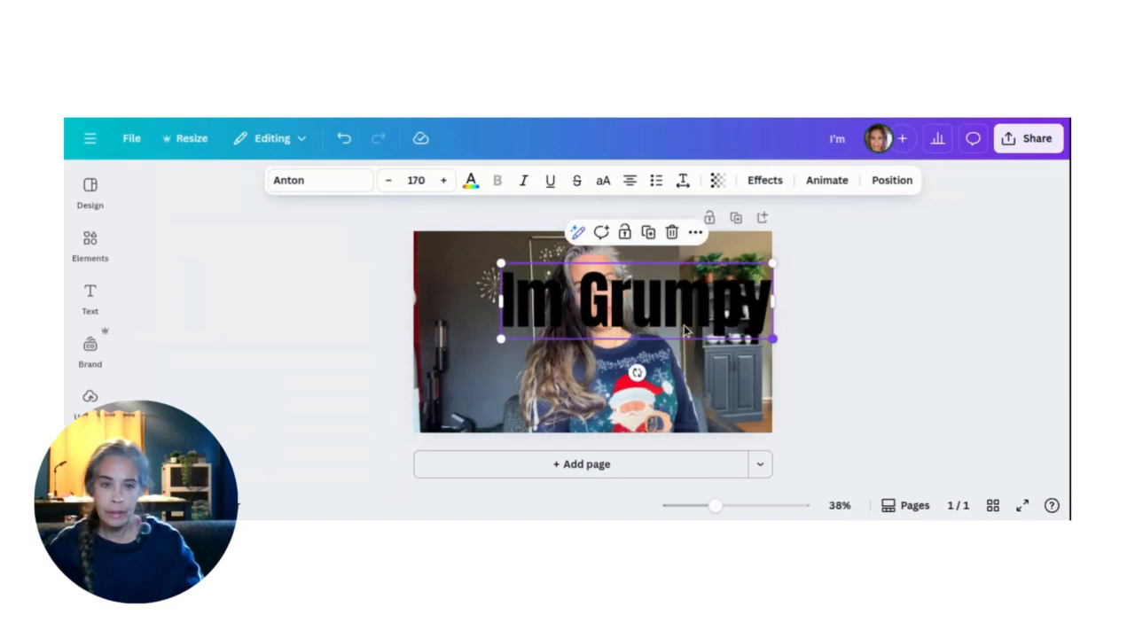
pyautogui.moveTo(685, 331); pyautogui.dragTo(646, 322)
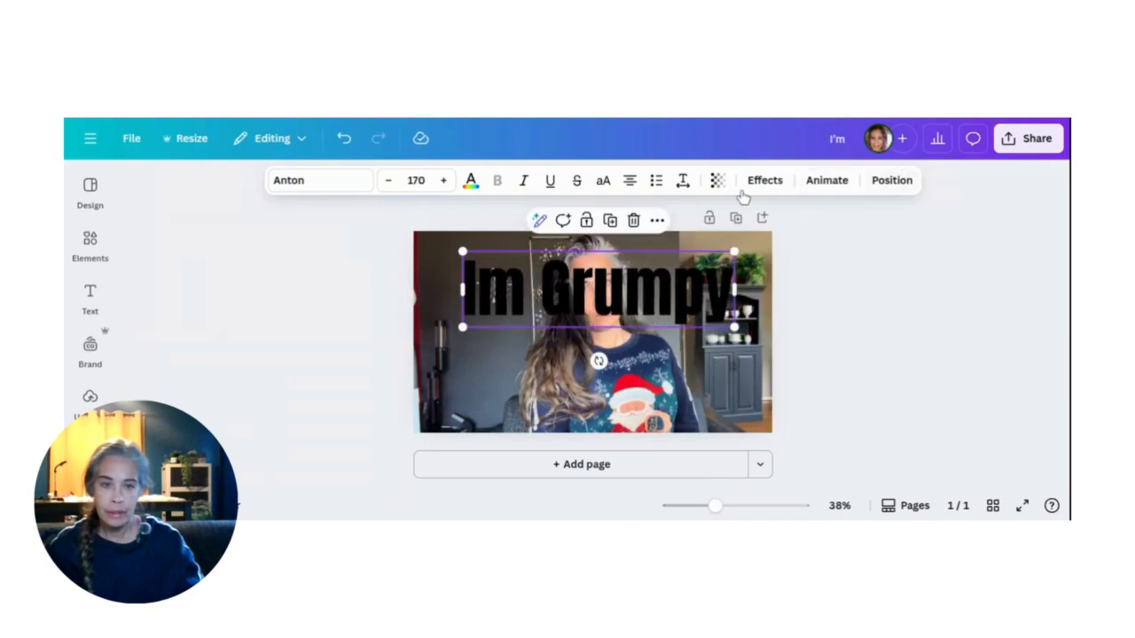
pyautogui.click(891, 180)
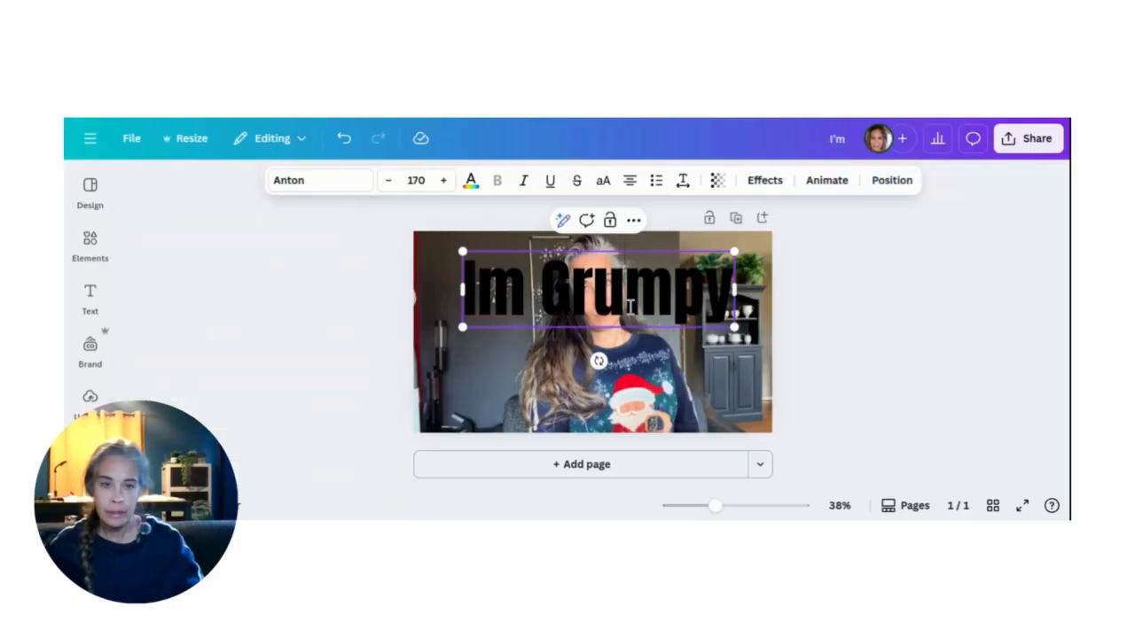
pyautogui.click(861, 274)
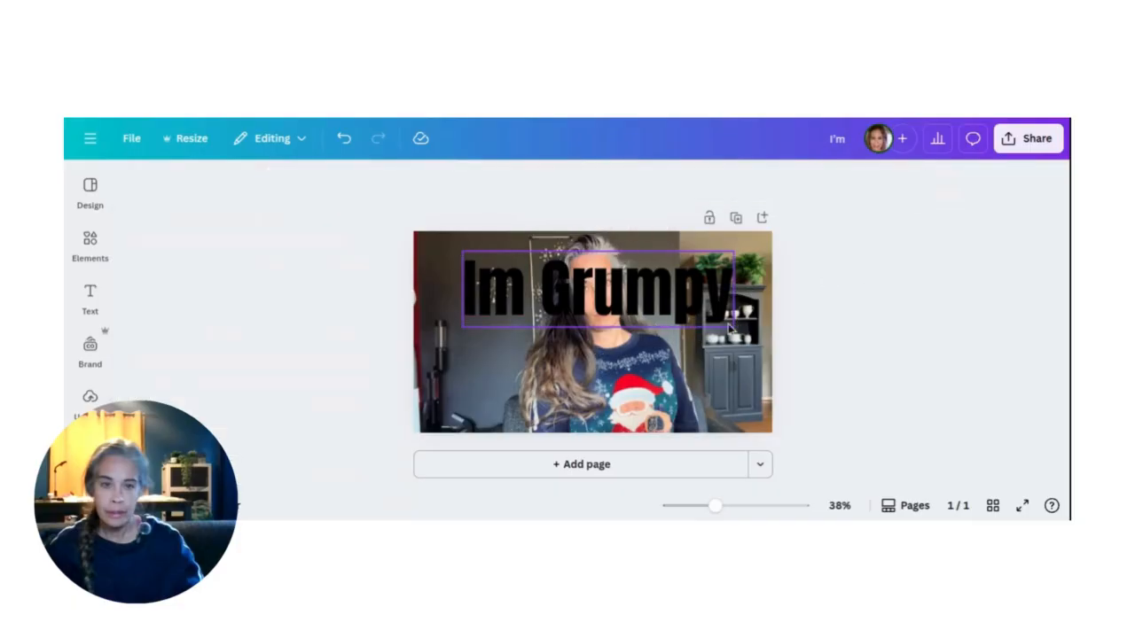
# Shrink the "Im Grumpy" text to size 80.4 beside the woman's head and break it into two lines after "Im".
pyautogui.click(513, 290)
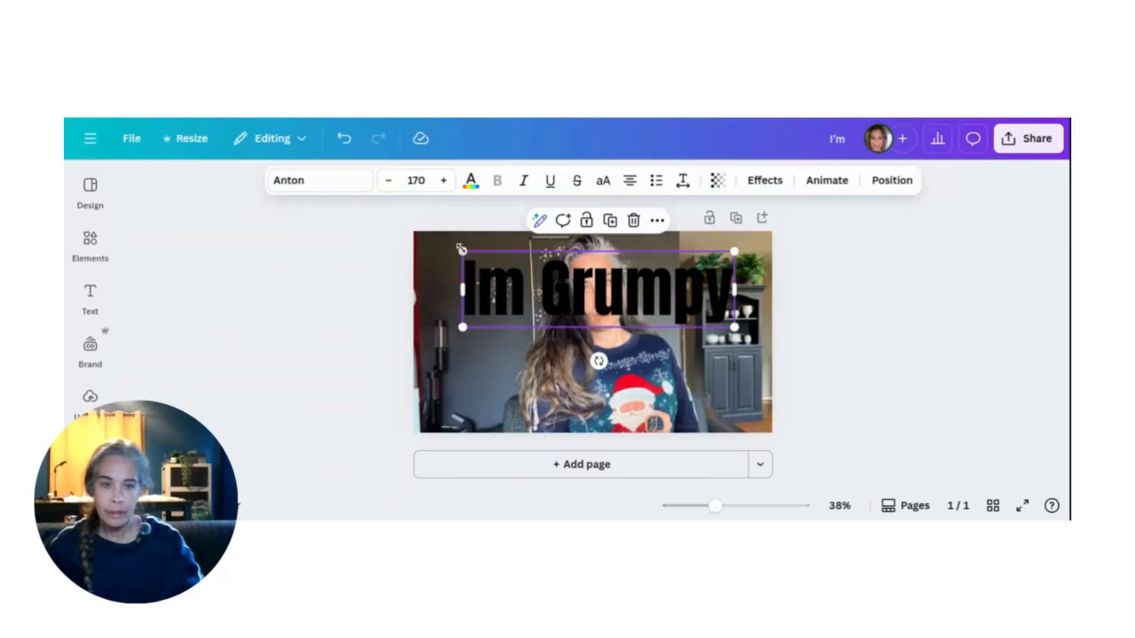
pyautogui.moveTo(462, 252); pyautogui.dragTo(481, 276)
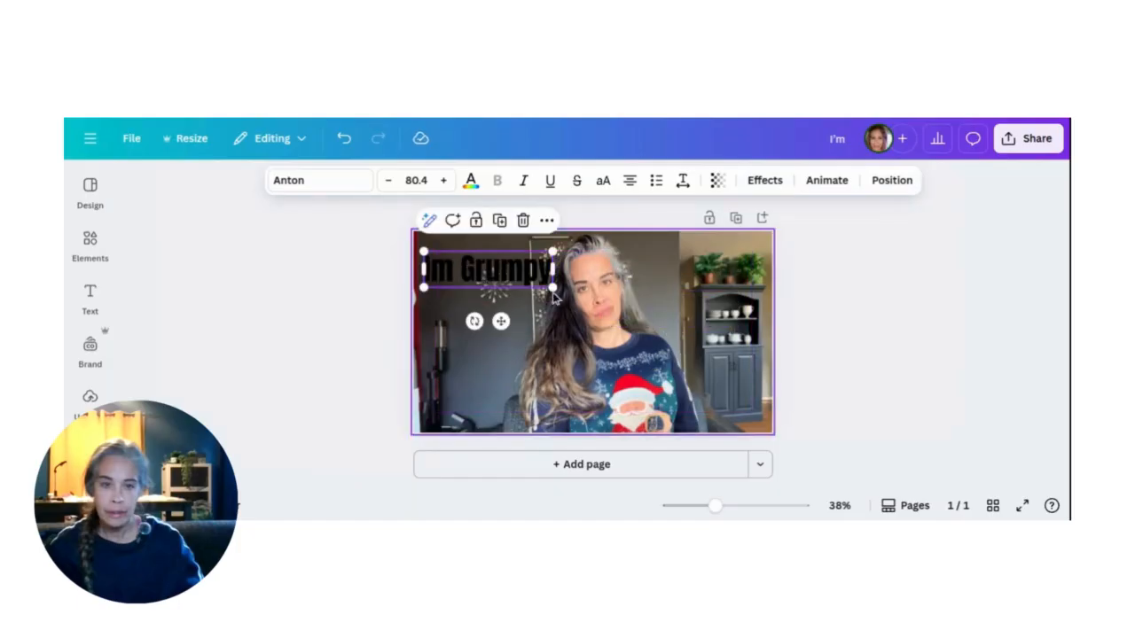
pyautogui.click(459, 276)
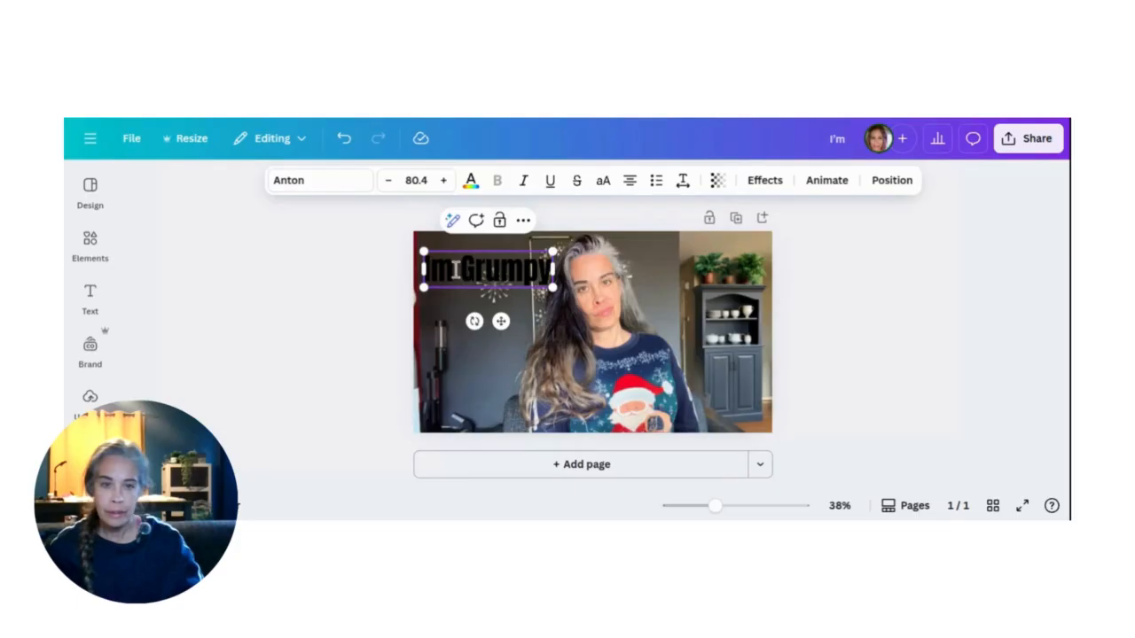
pyautogui.press('Return')
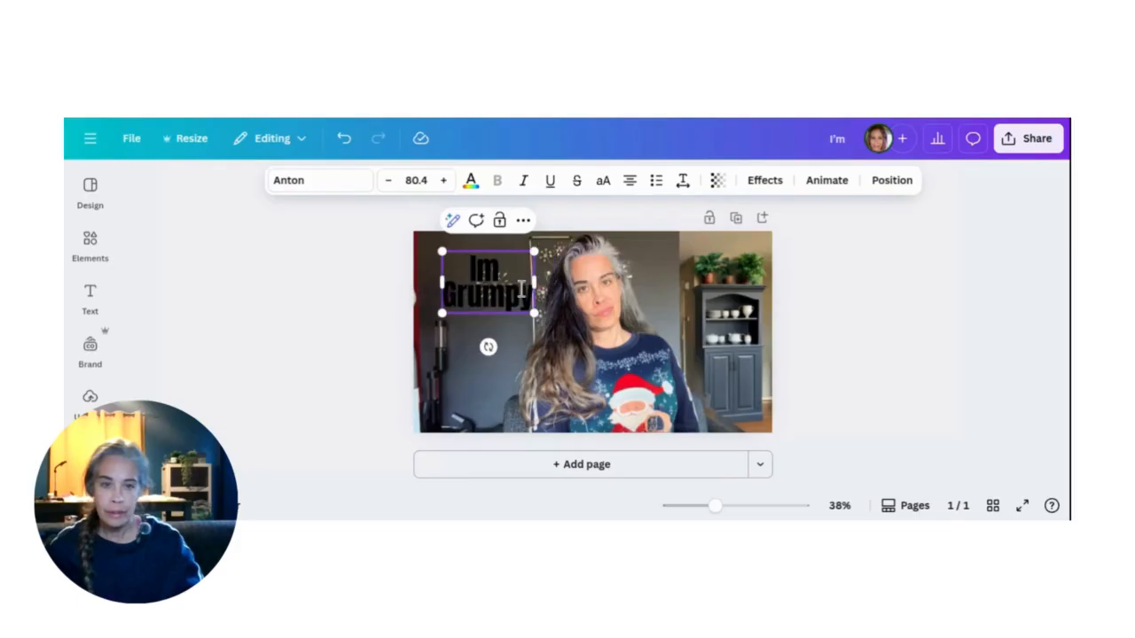
# Enlarge the two-line "Im Grumpy" text to size 115 and place it in the photo's upper-left corner.
pyautogui.moveTo(535, 314); pyautogui.dragTo(574, 340)
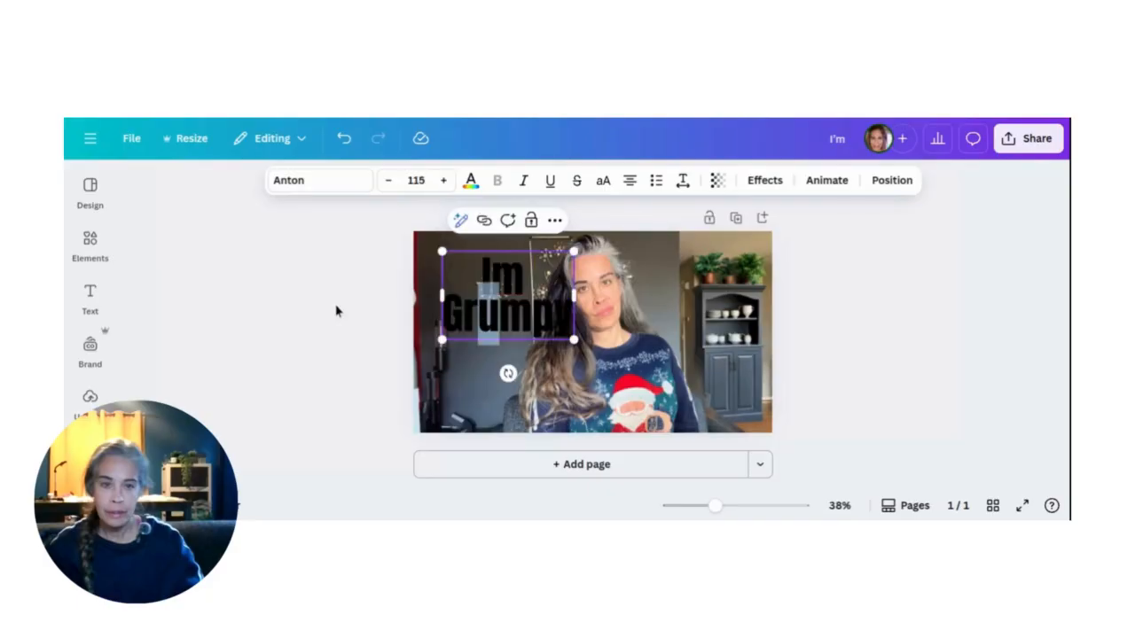
pyautogui.moveTo(511, 324)
pyautogui.mouseDown()
pyautogui.moveTo(485, 311)
pyautogui.moveTo(495, 315)
pyautogui.mouseUp()
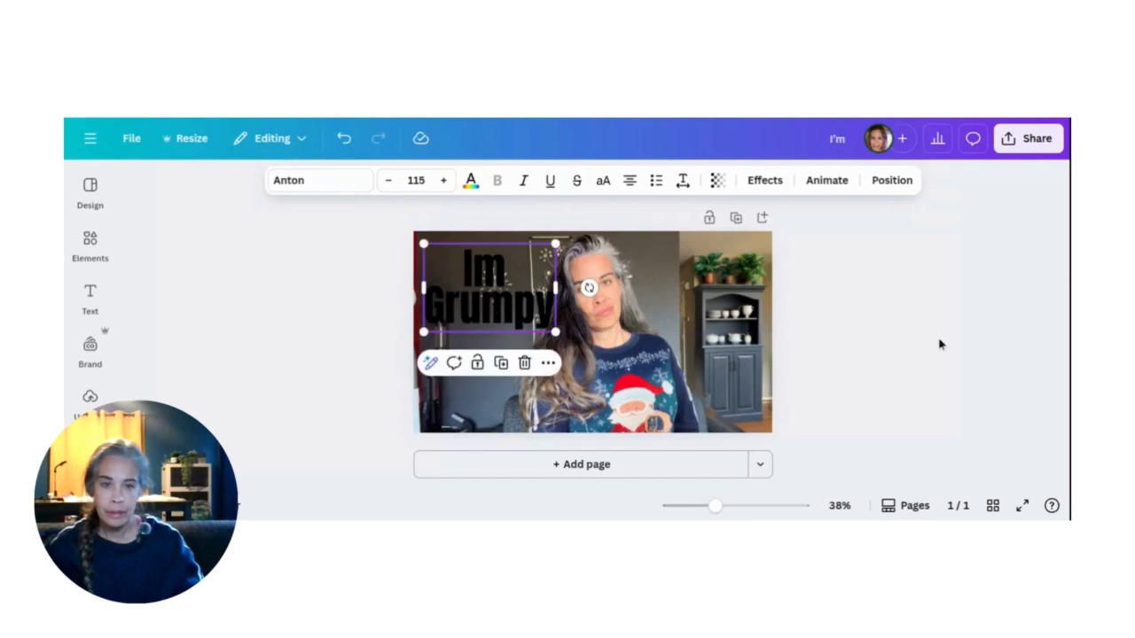
pyautogui.click(878, 325)
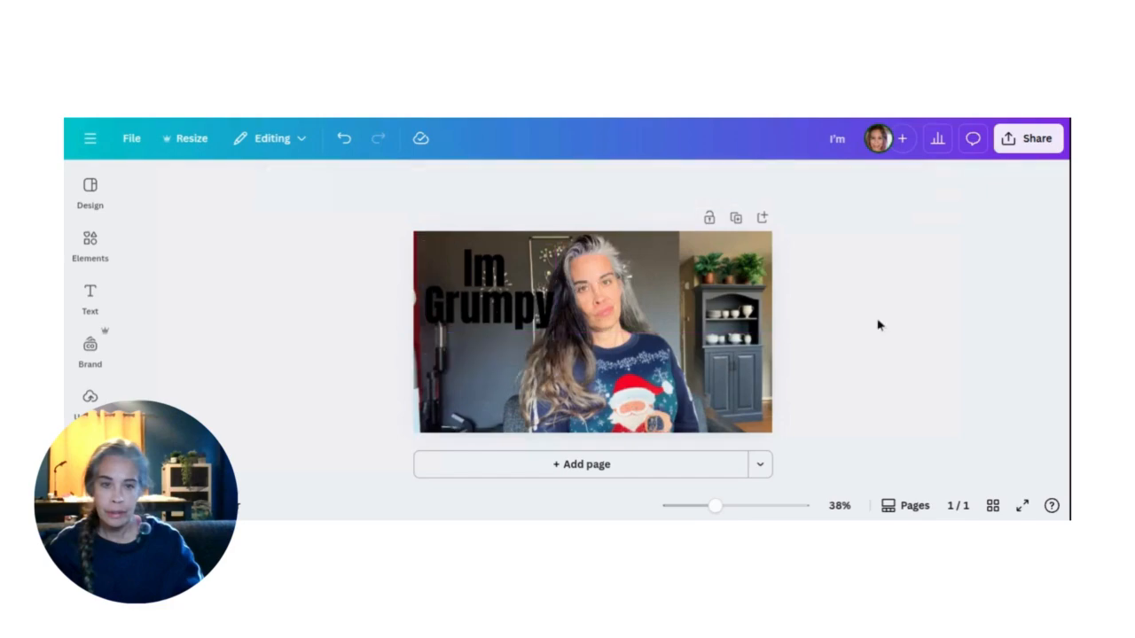